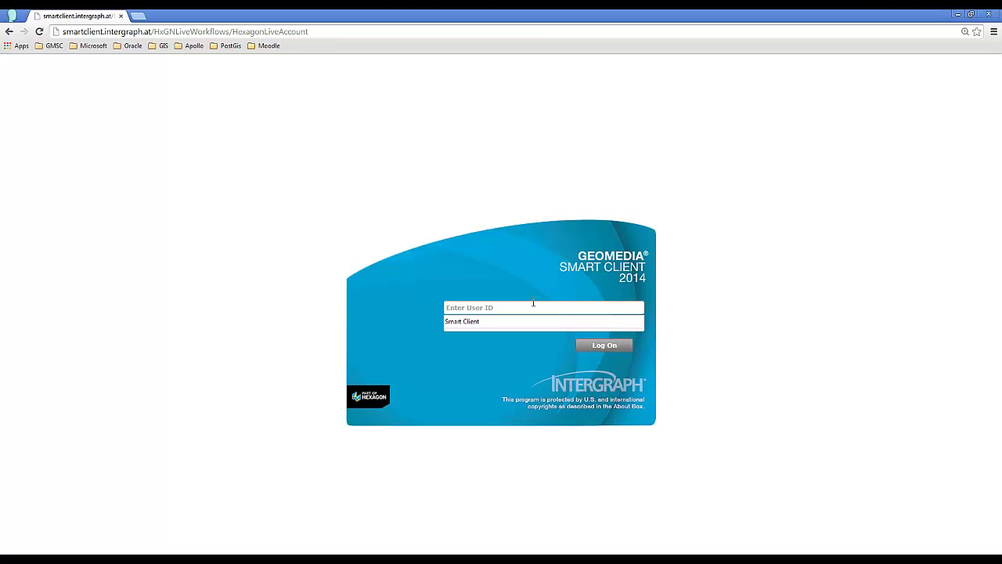
- Log on to the citizen portal with the user ID and password
left_click(533, 306)
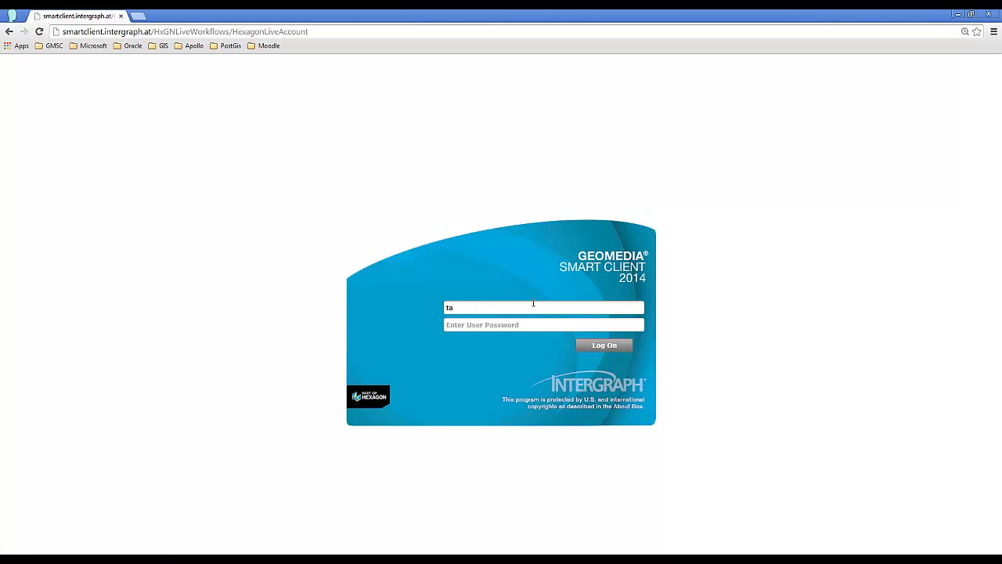
key("Tab")
type("•••••••••")
key("Return")
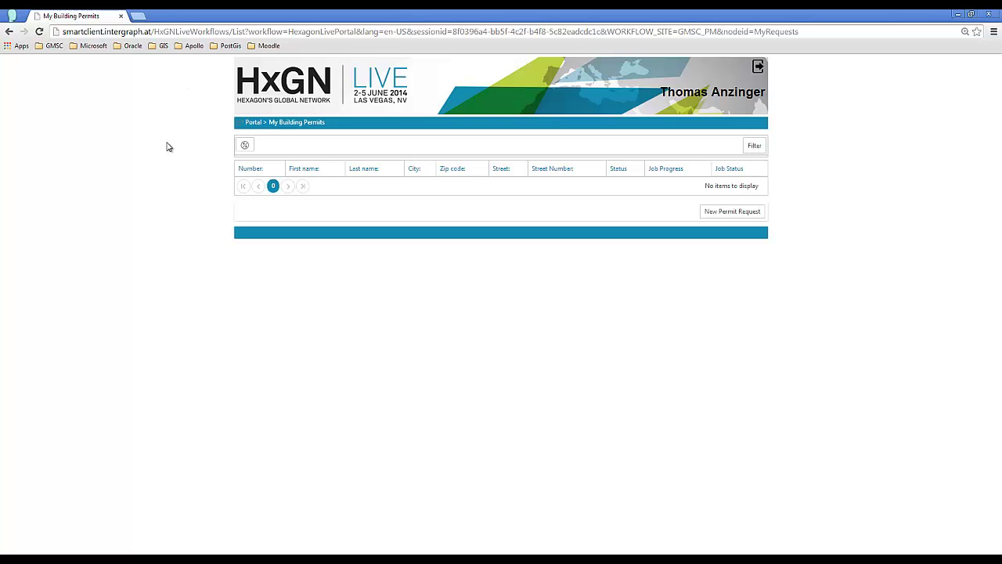
- Start a new building permit request and set its permit Type to Infrastructure
left_click(710, 213)
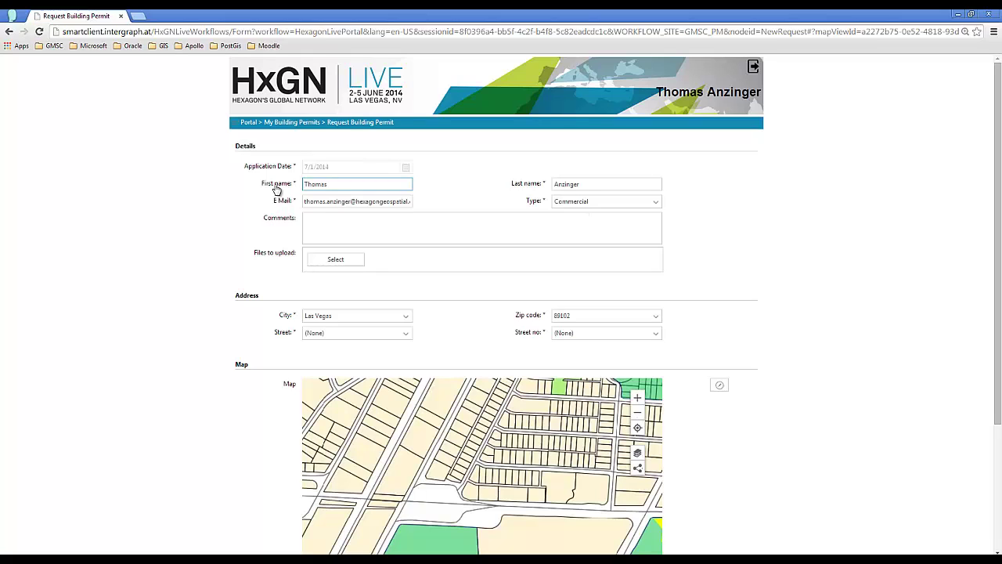
left_click(567, 205)
left_click(567, 205)
left_click(365, 213)
left_click(265, 217)
left_click(291, 202)
left_click(617, 205)
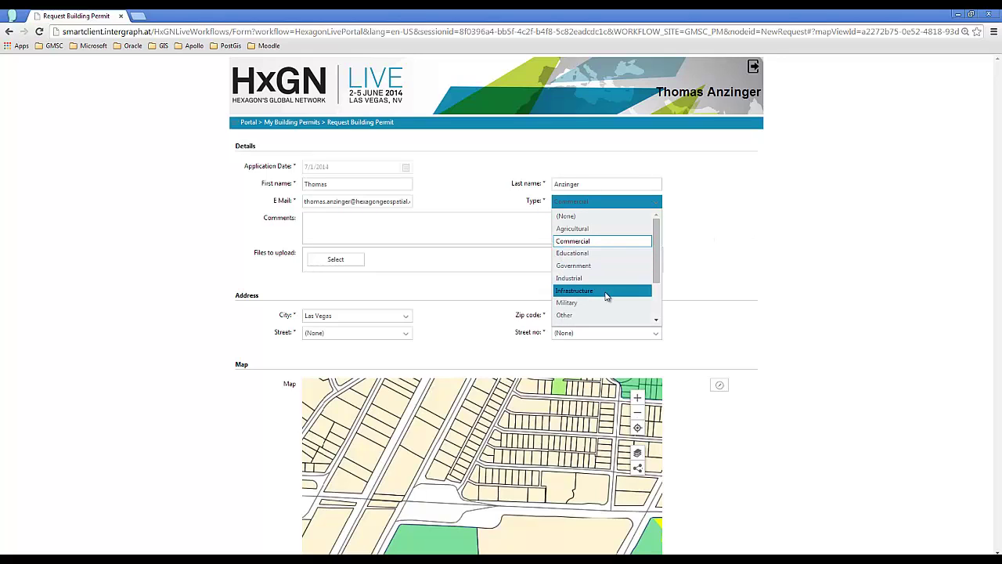
left_click(577, 290)
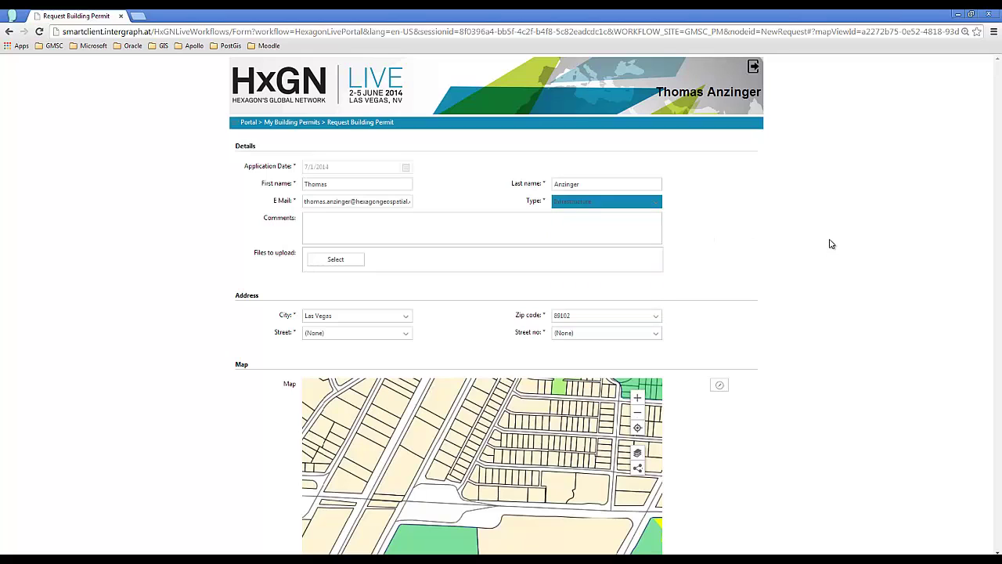
- Confirm Las Vegas as the city and 89102 as the zip code
scroll(831, 243, "down", 1)
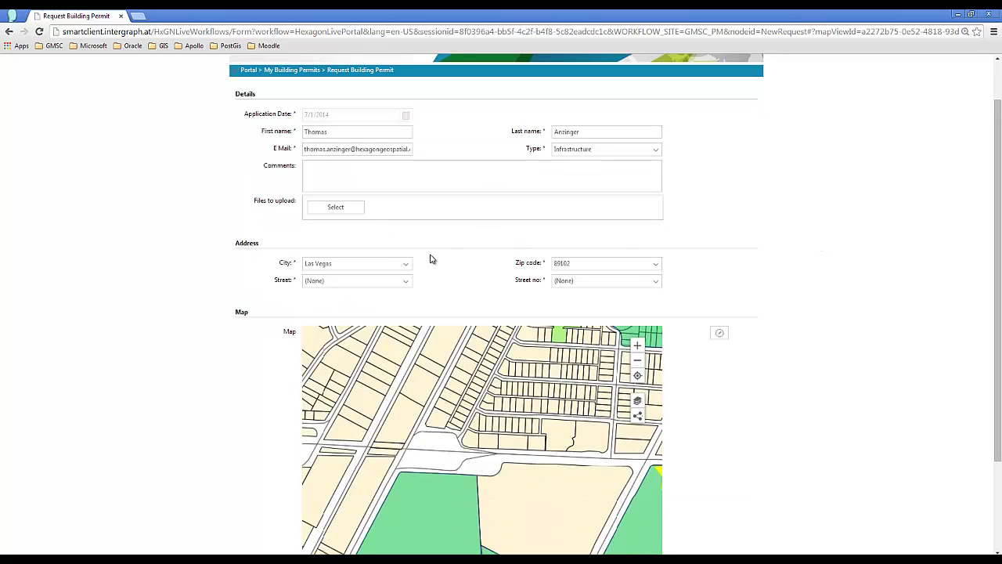
scroll(809, 240, "down", 1)
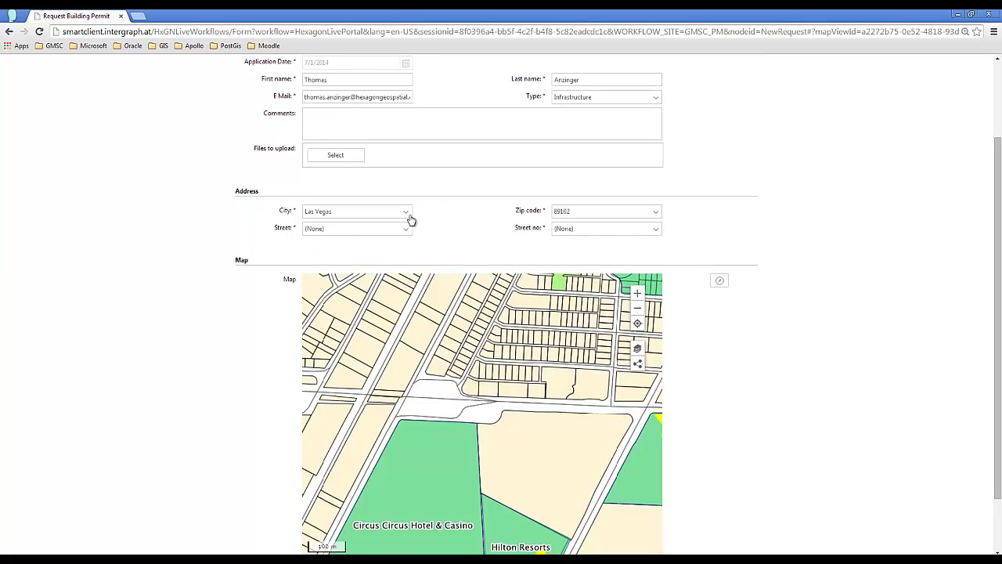
left_click(364, 220)
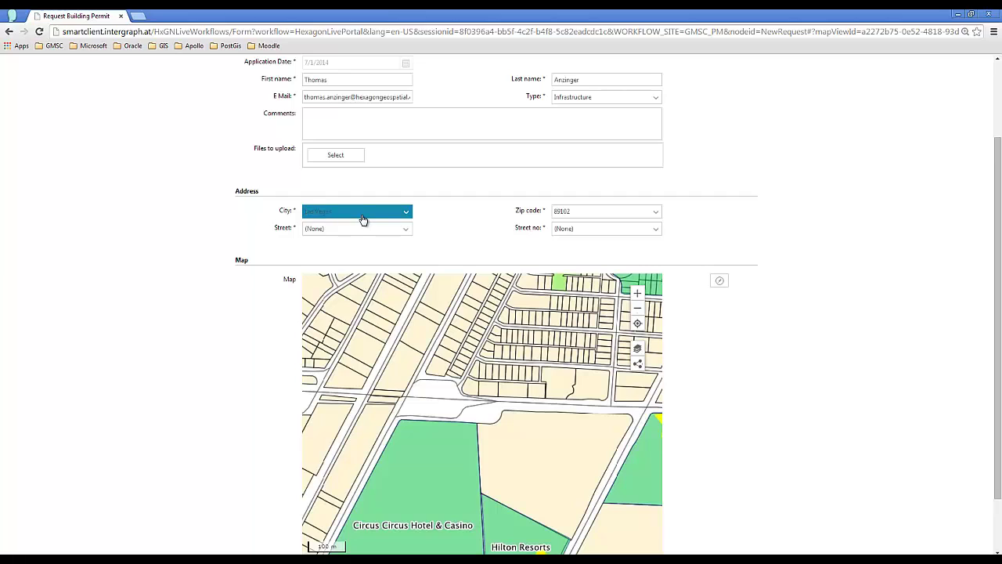
left_click(363, 220)
left_click(625, 213)
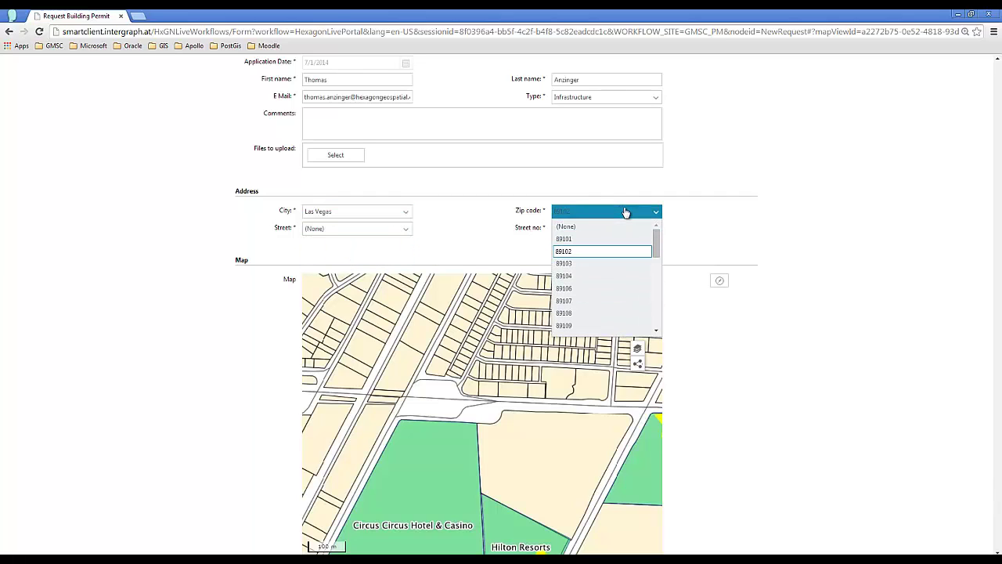
left_click(626, 212)
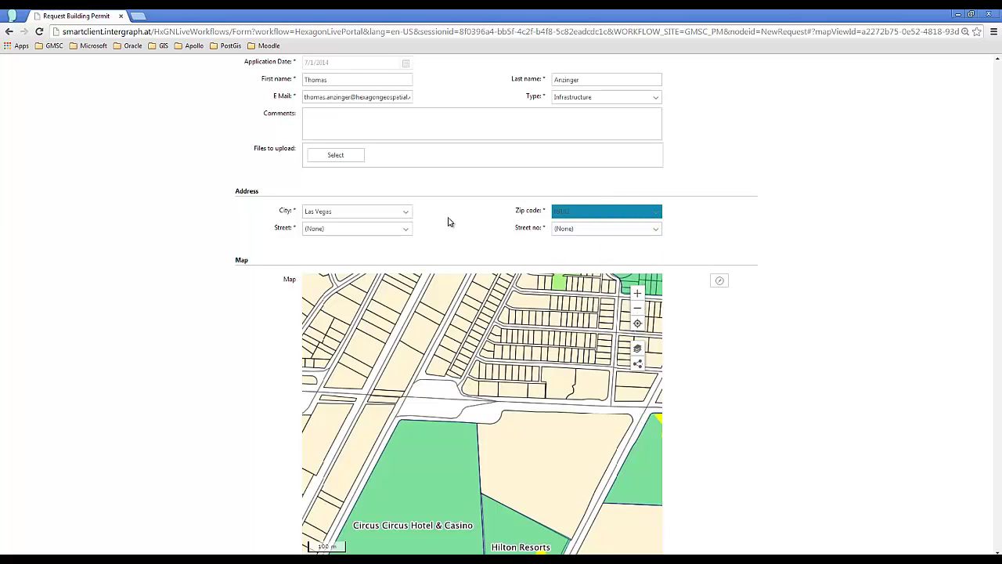
left_click(366, 234)
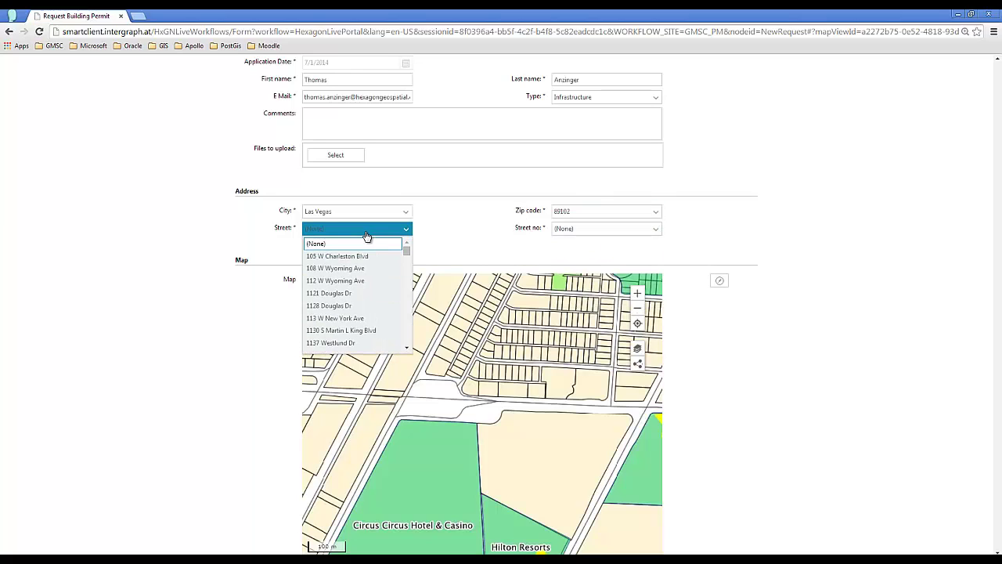
left_click(352, 330)
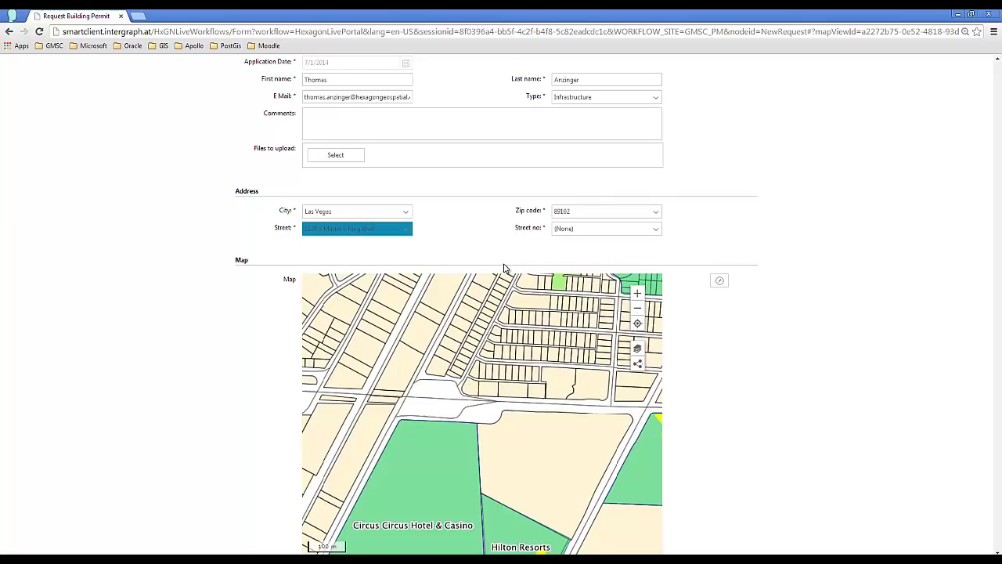
left_click(599, 230)
left_click(597, 274)
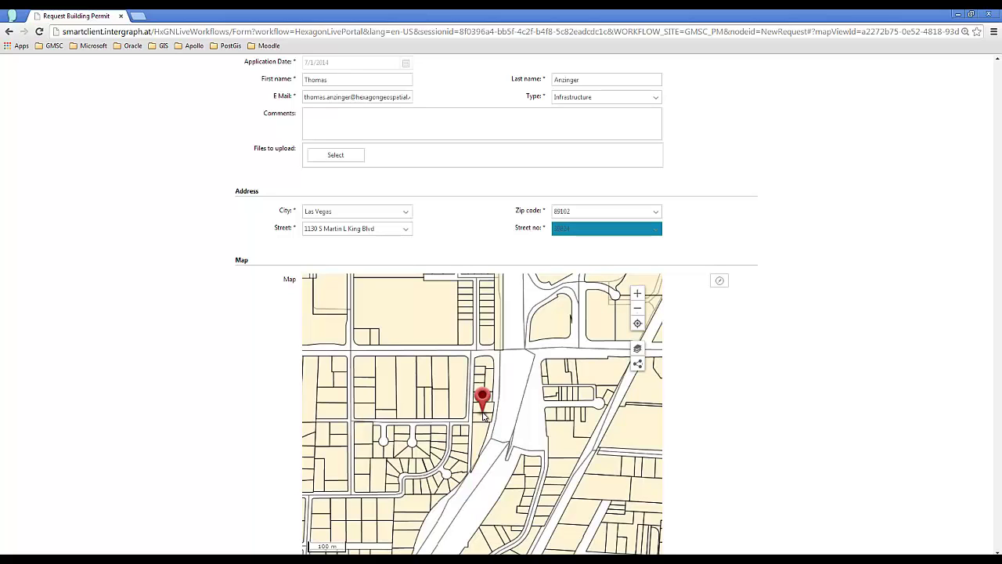
left_click_drag(506, 439, 540, 422)
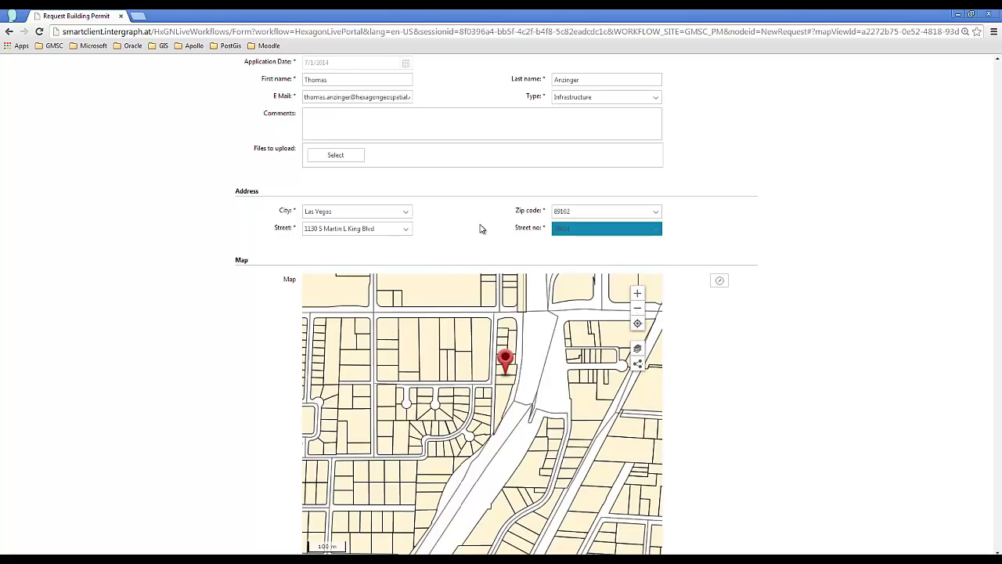
- Check the pinned location on the map, then save the permit request as request 177
left_click(886, 272)
scroll(885, 273, "down", 2)
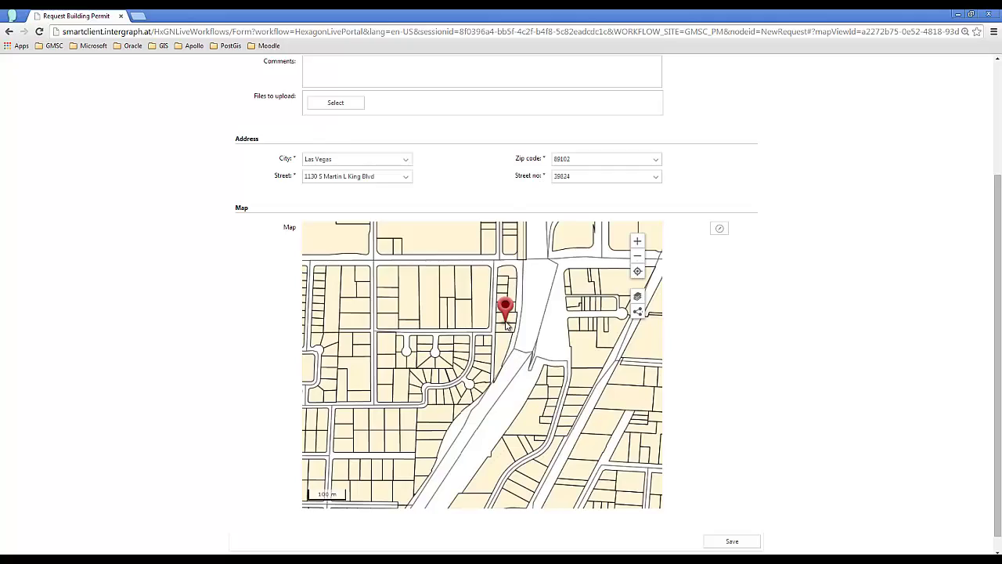
scroll(507, 365, "down", 3)
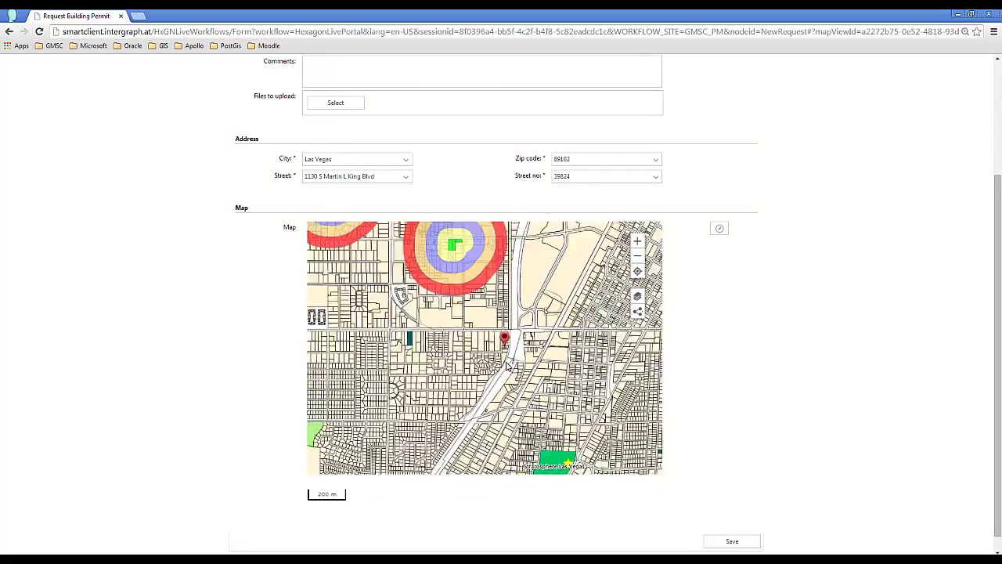
left_click_drag(492, 381, 535, 305)
scroll(553, 319, "up", 2)
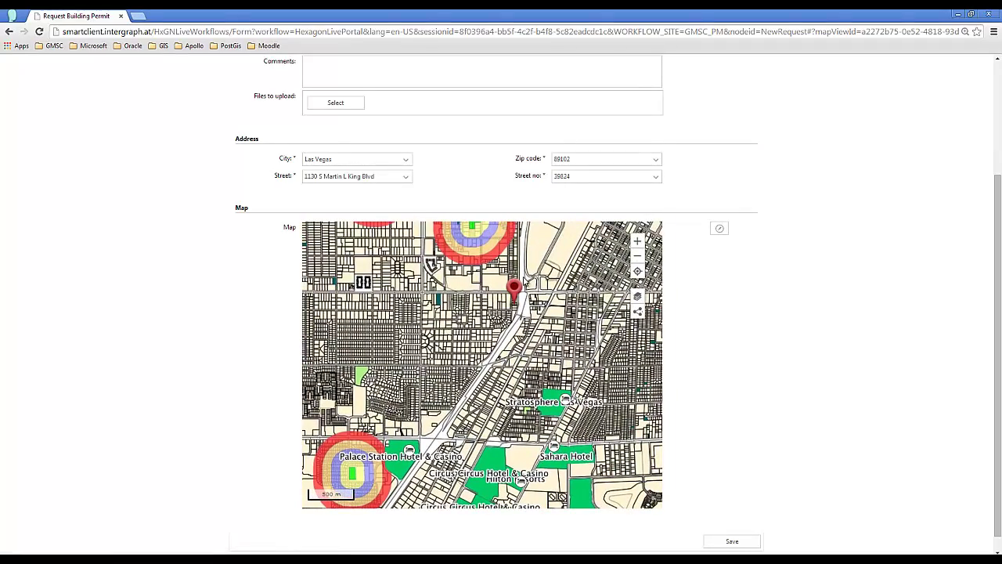
scroll(525, 305, "up", 1)
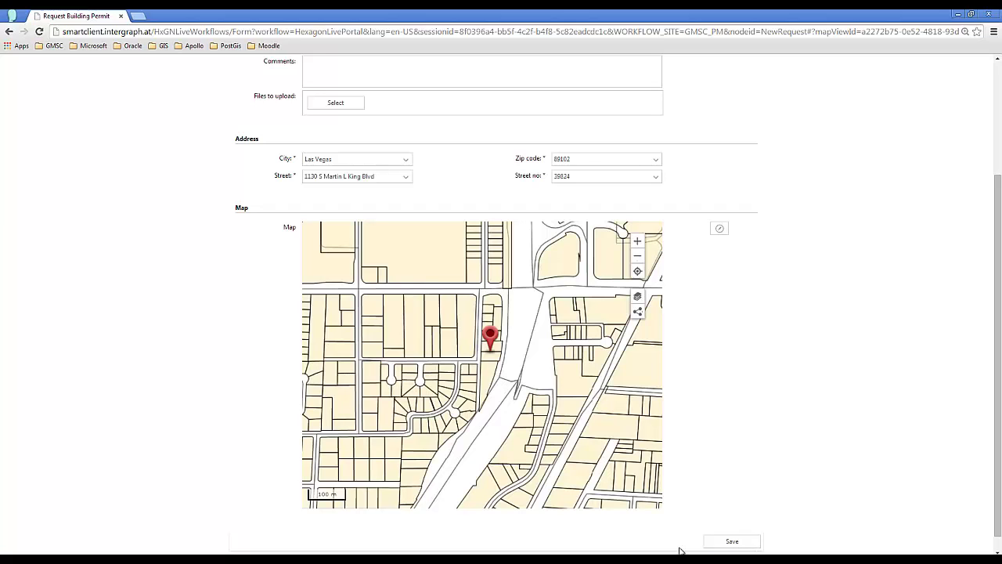
left_click(712, 544)
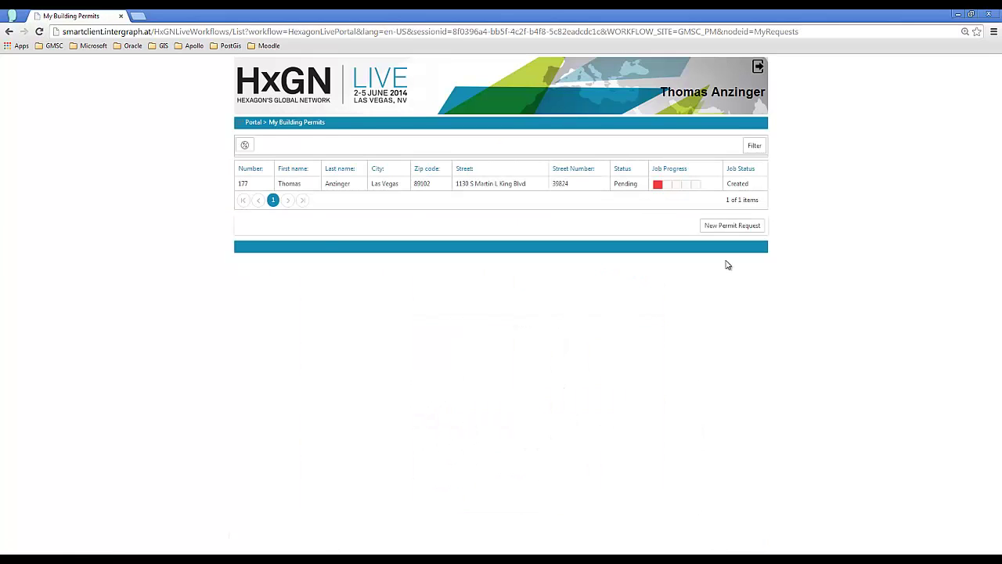
- Log out, load the smartclient GMSC address and keep the downloaded GMSC.jnlp
left_click(758, 69)
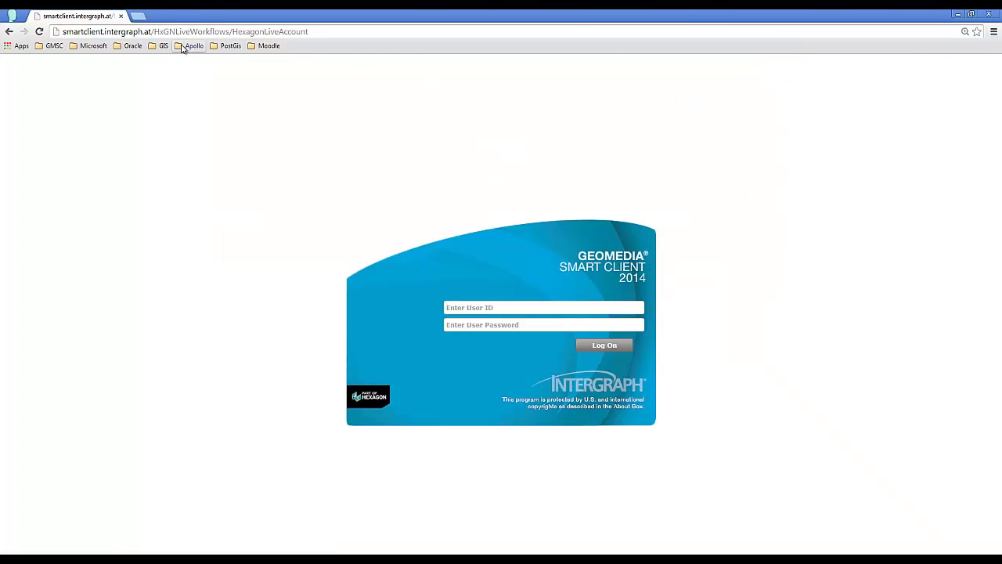
left_click_drag(155, 31, 315, 30)
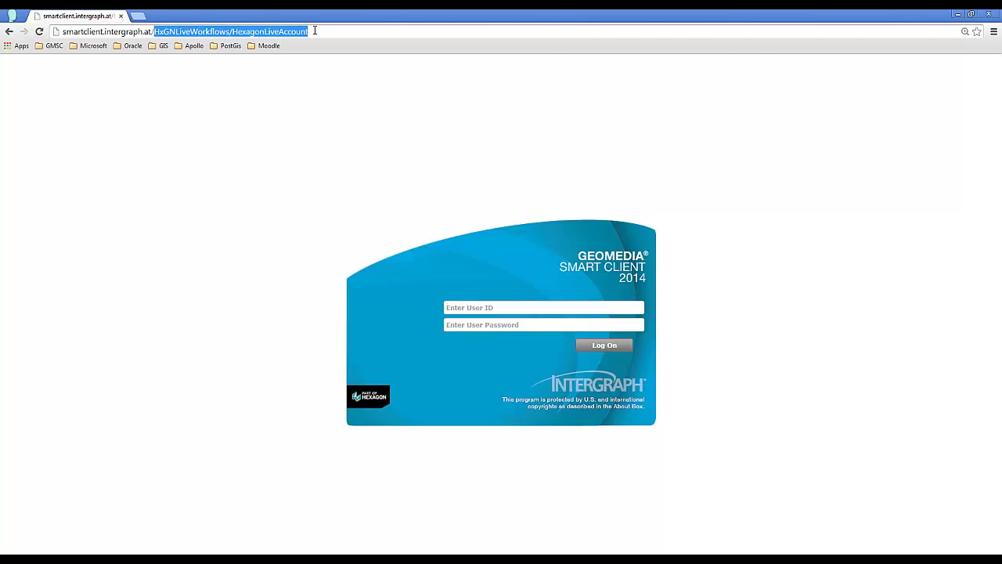
type("G")
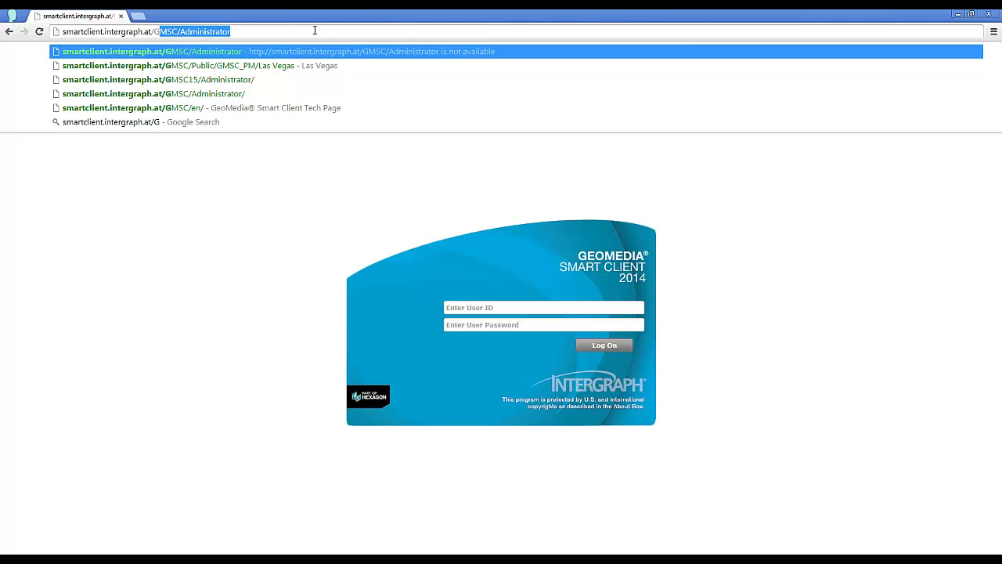
type("MSC")
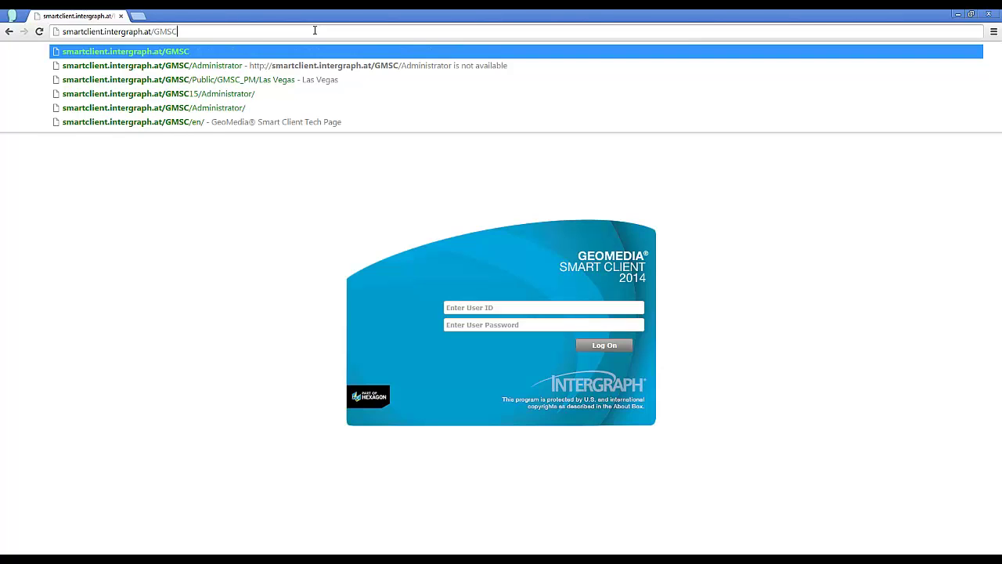
key("Return")
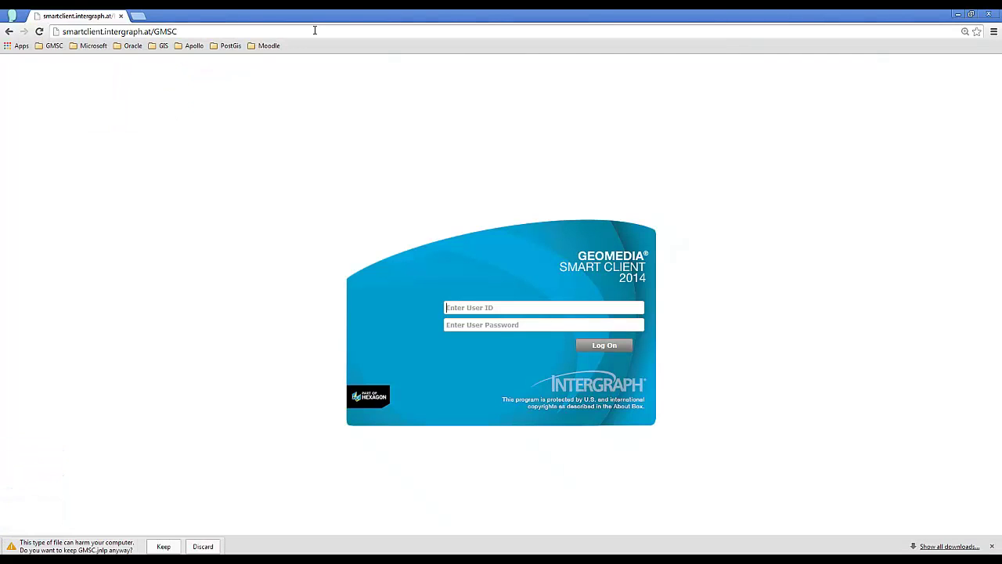
left_click(163, 546)
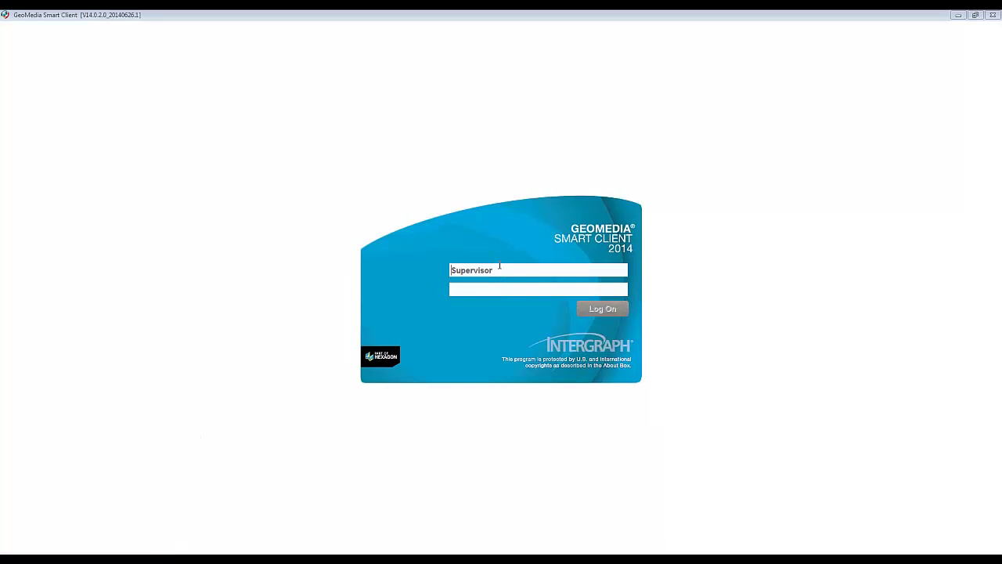
- Log on to the desktop client as the supervisor, then bring up the Outlook inbox
double_click(499, 266)
key("Tab")
type("********")
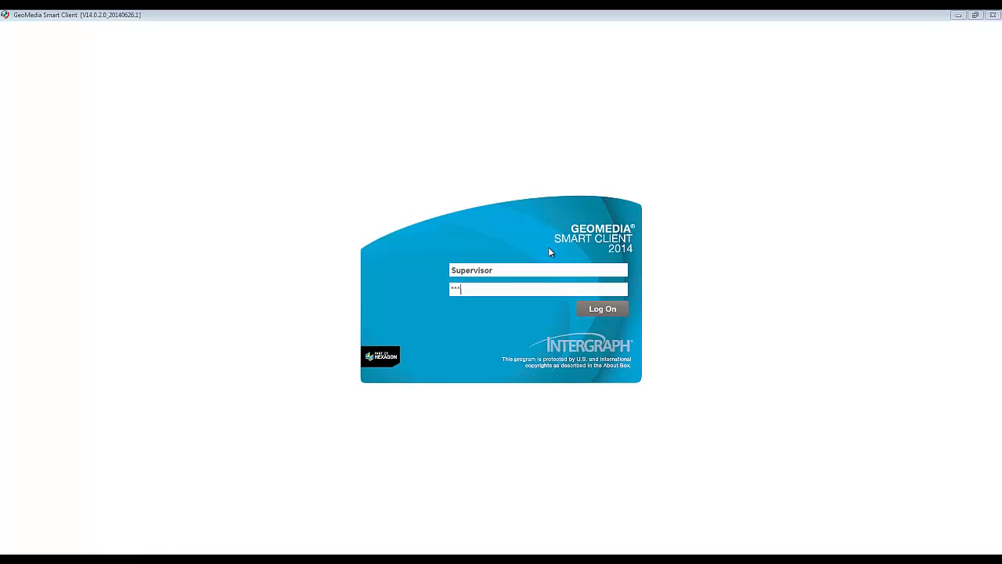
key("Return")
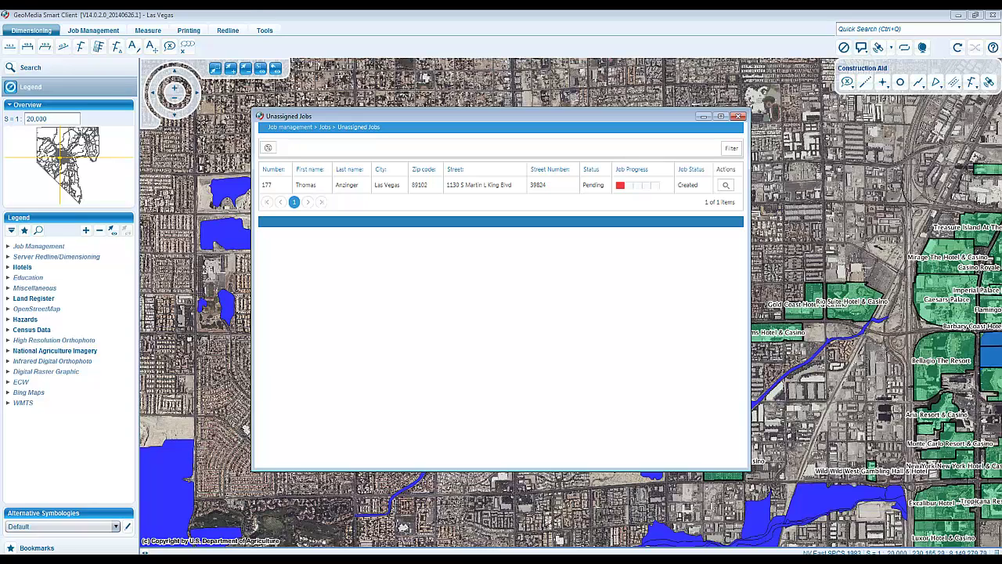
left_click(70, 543)
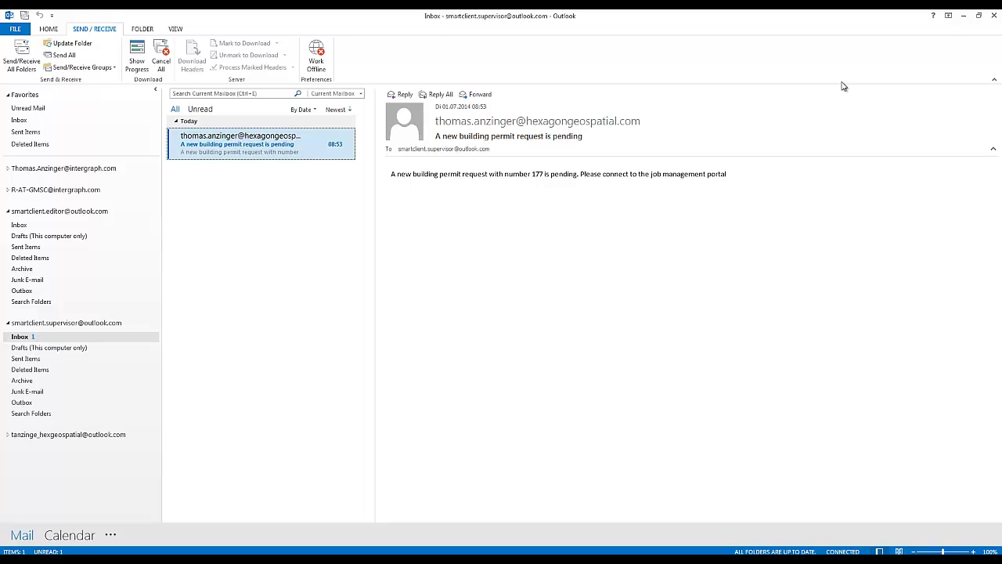
- Minimise Outlook after reading the request 177 pending notice
left_click(964, 17)
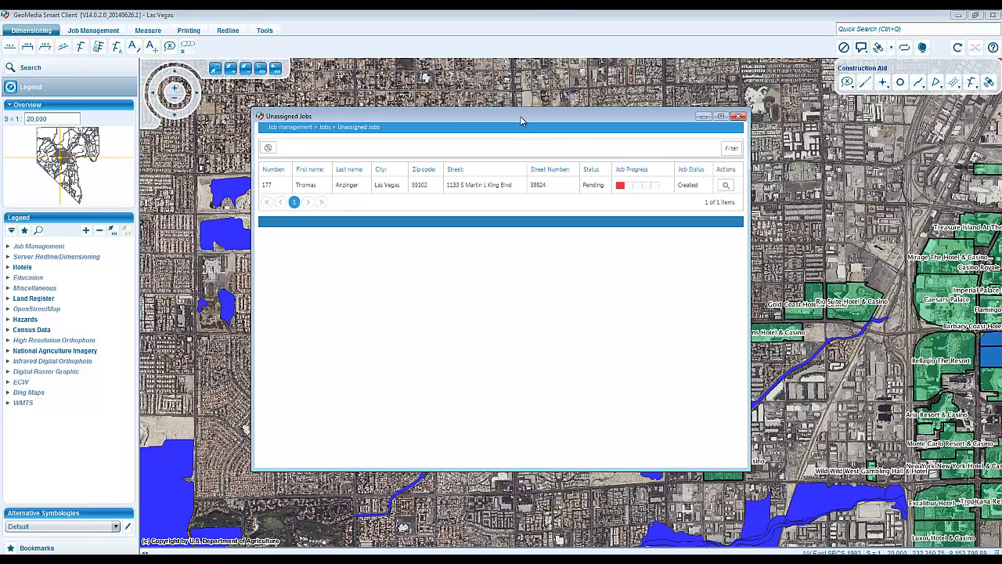
- Select pending job 177 in Unassigned Jobs and open its Assign Editor form
left_click_drag(521, 120, 603, 128)
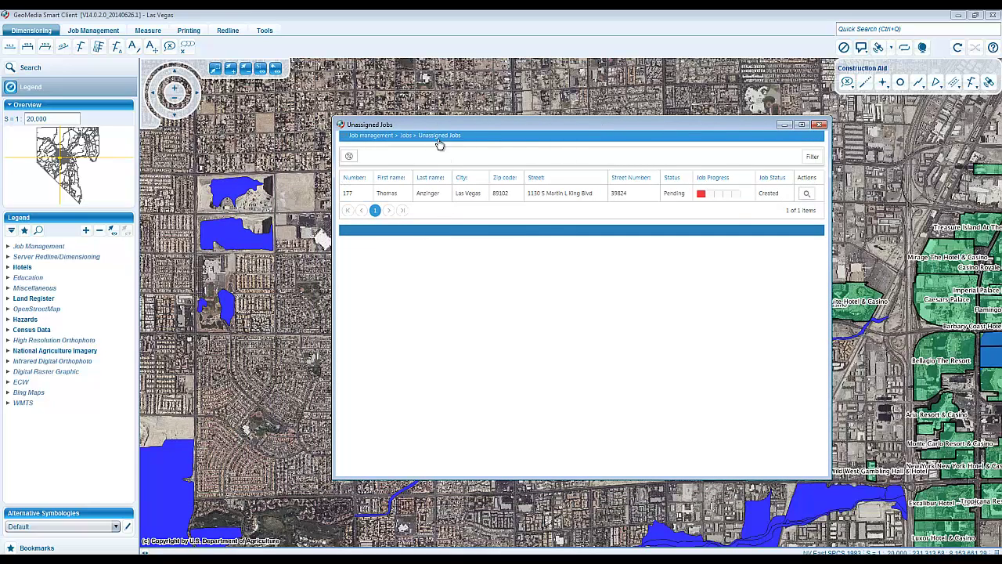
left_click(806, 195)
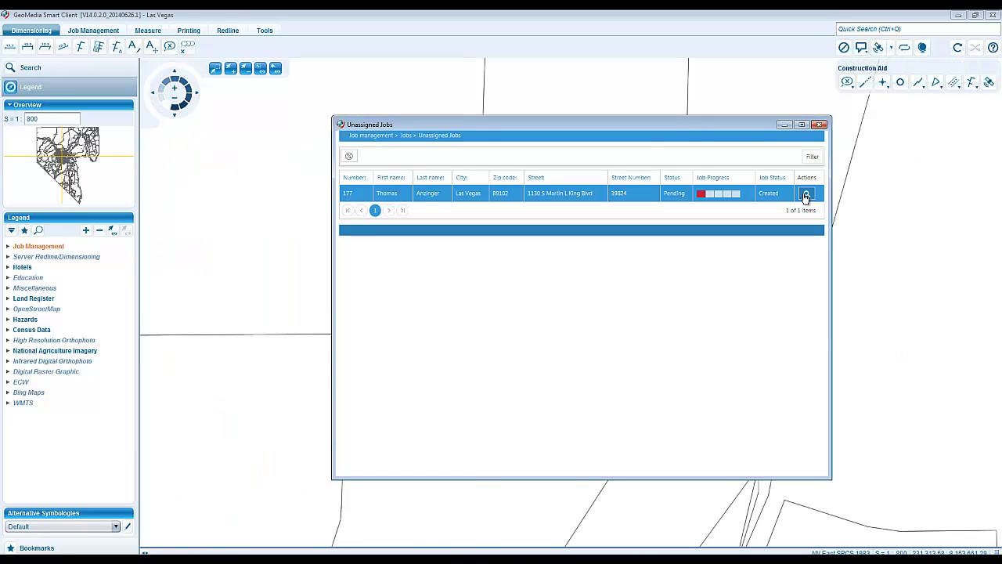
mouse_move(652, 128)
left_mouse_down()
mouse_move(318, 118)
mouse_move(652, 135)
left_mouse_up()
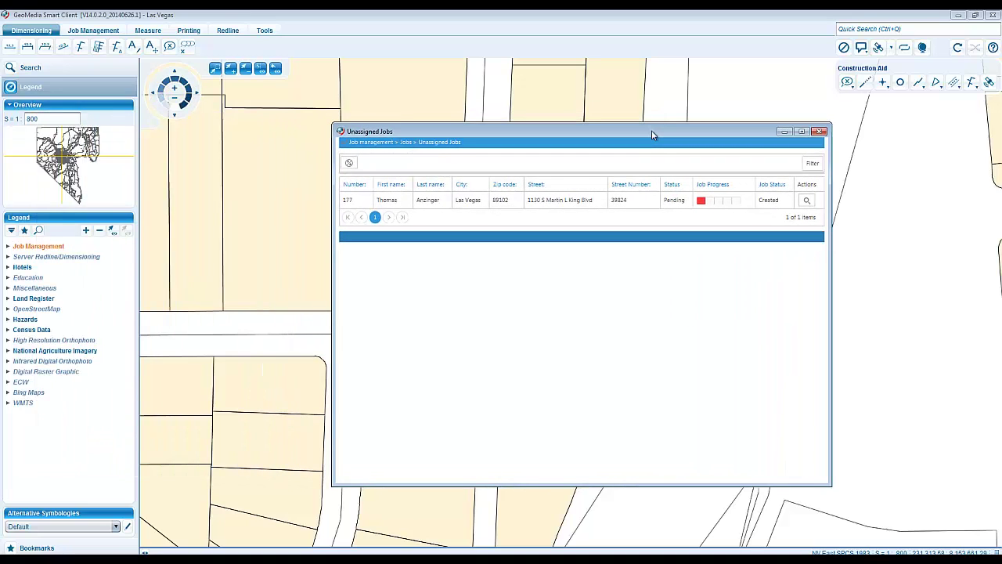
left_click(546, 202)
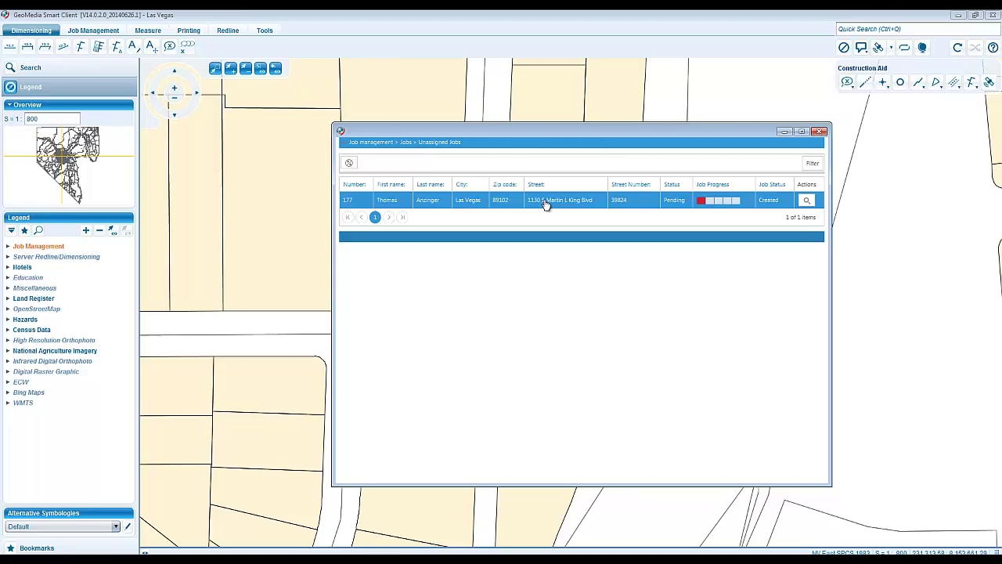
double_click(546, 202)
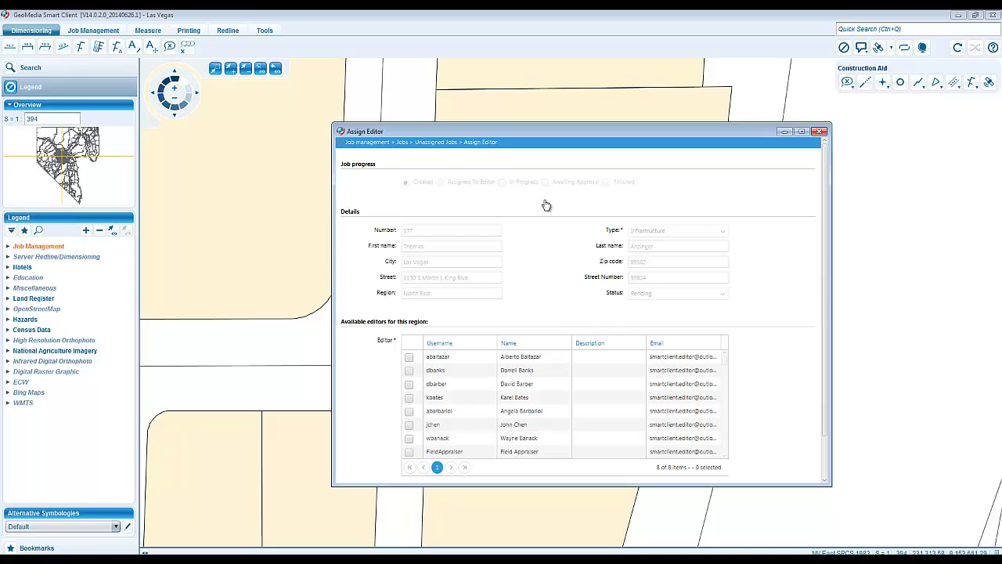
- Move the assignment window aside and inspect the job's parcel on the map
left_click_drag(602, 130, 308, 131)
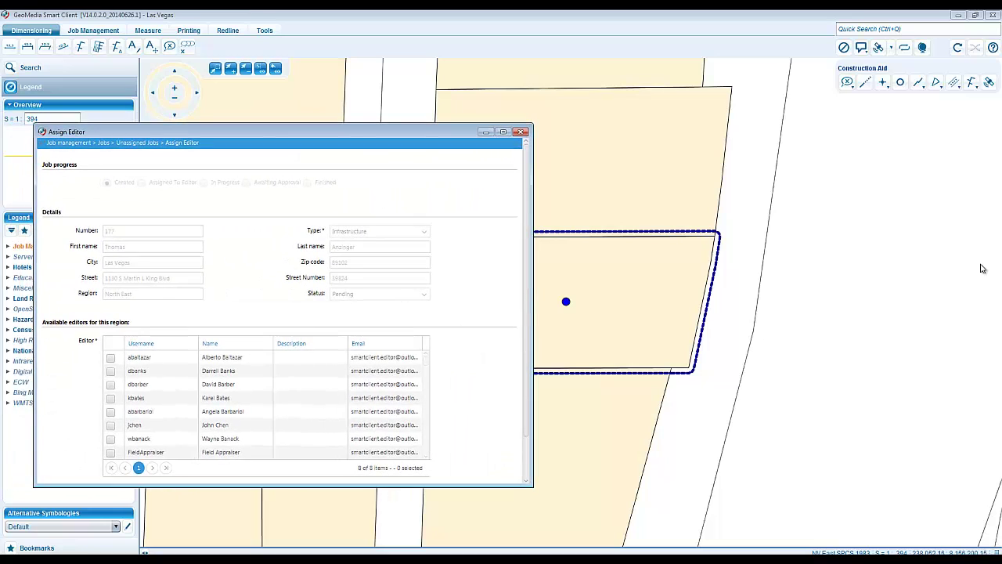
left_click(835, 280)
scroll(831, 280, "down", 1)
scroll(832, 281, "down", 1)
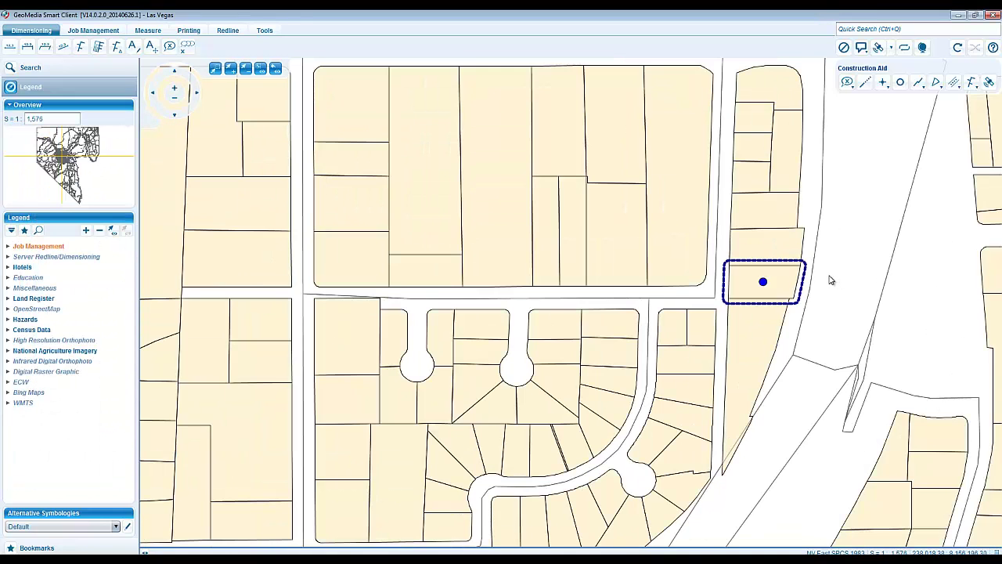
left_click_drag(830, 280, 605, 270)
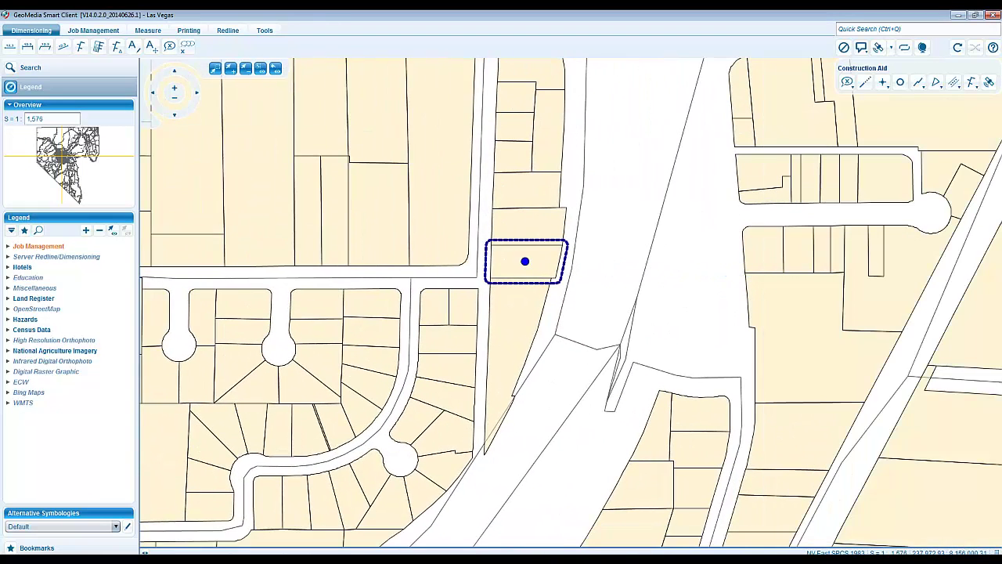
left_click(544, 548)
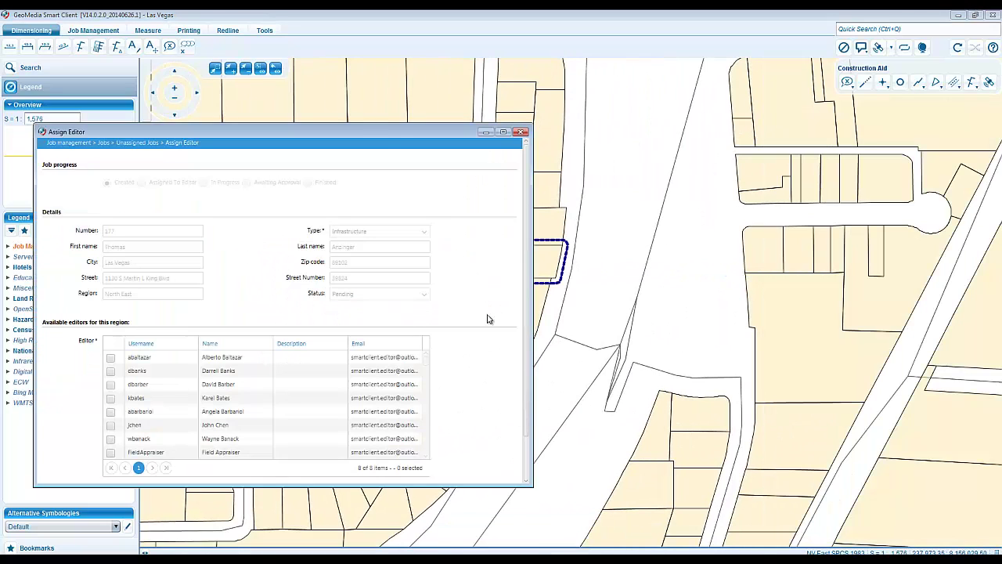
left_click_drag(361, 135, 335, 62)
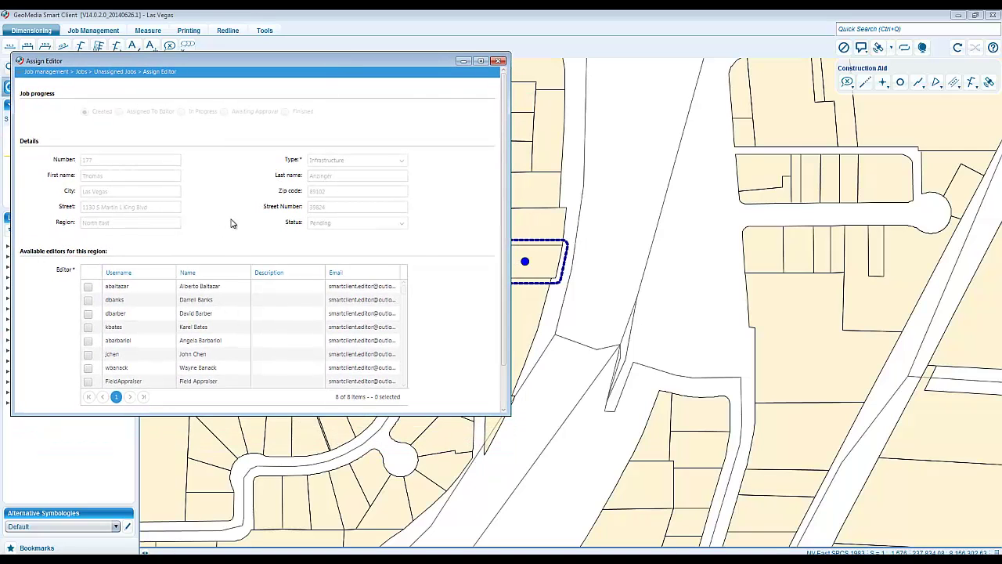
- Assign the chosen regional editor to job 177 and return to the Jobs menu
scroll(231, 223, "down", 1)
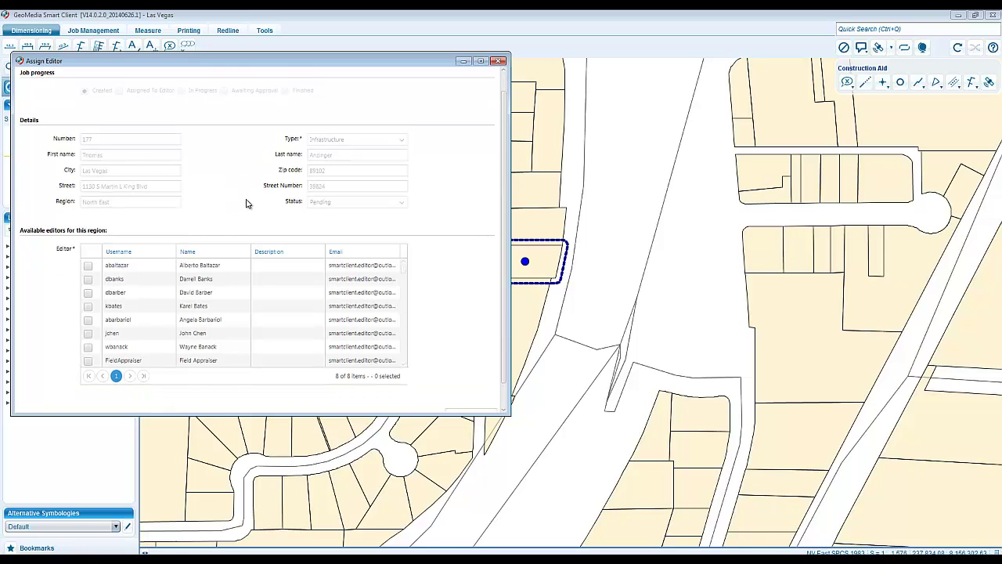
scroll(128, 281, "up", 1)
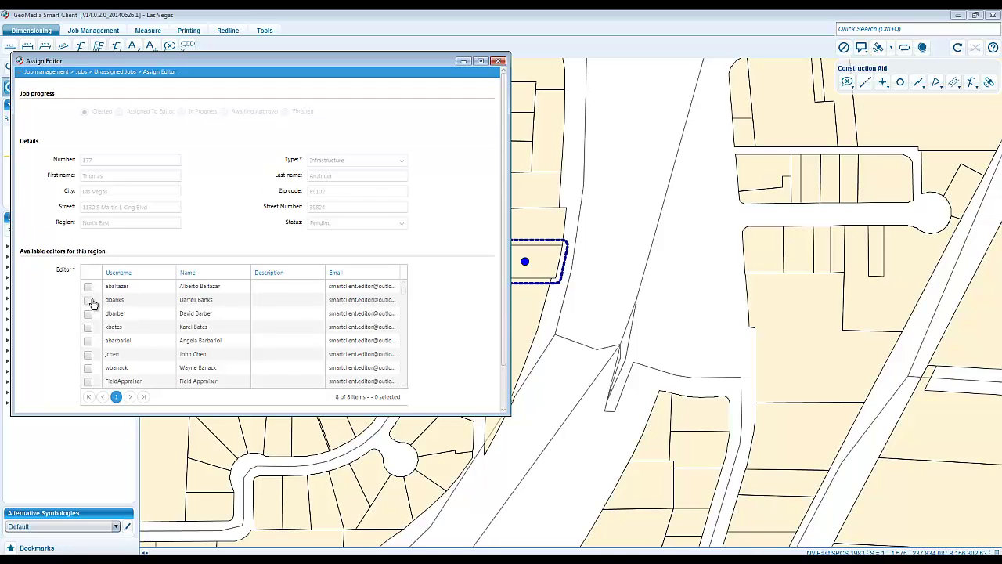
left_click(87, 300)
scroll(425, 301, "down", 2)
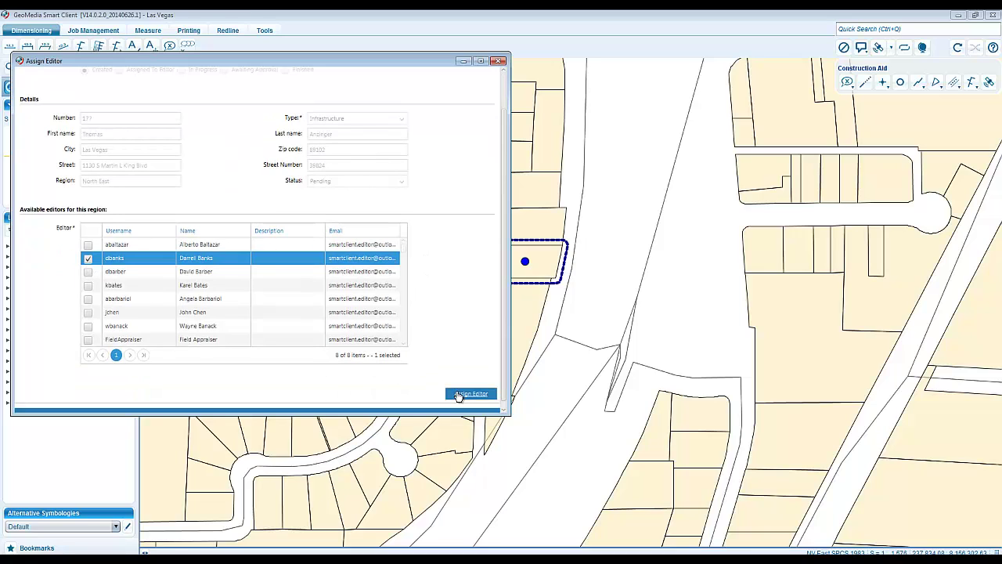
left_click(458, 394)
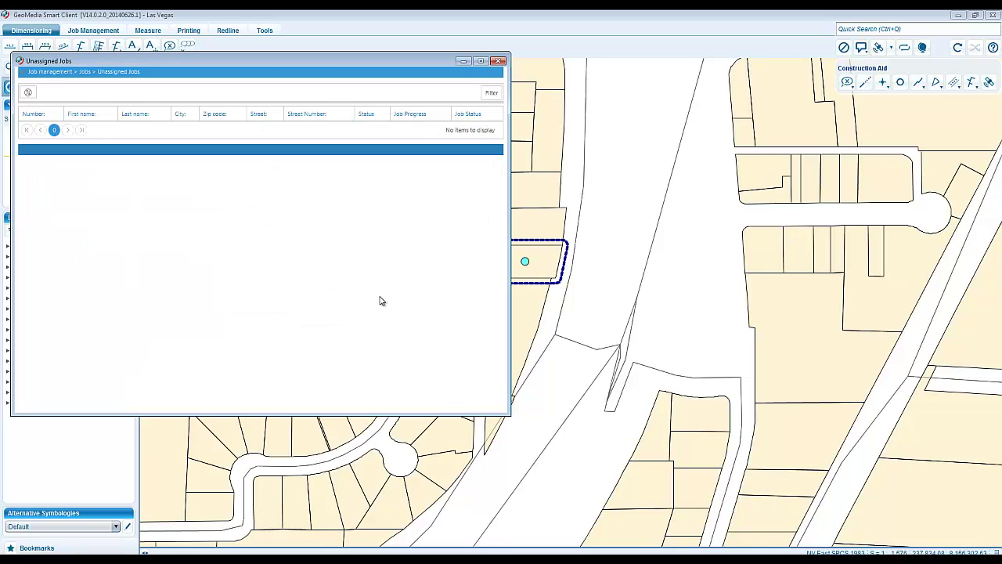
left_click(84, 72)
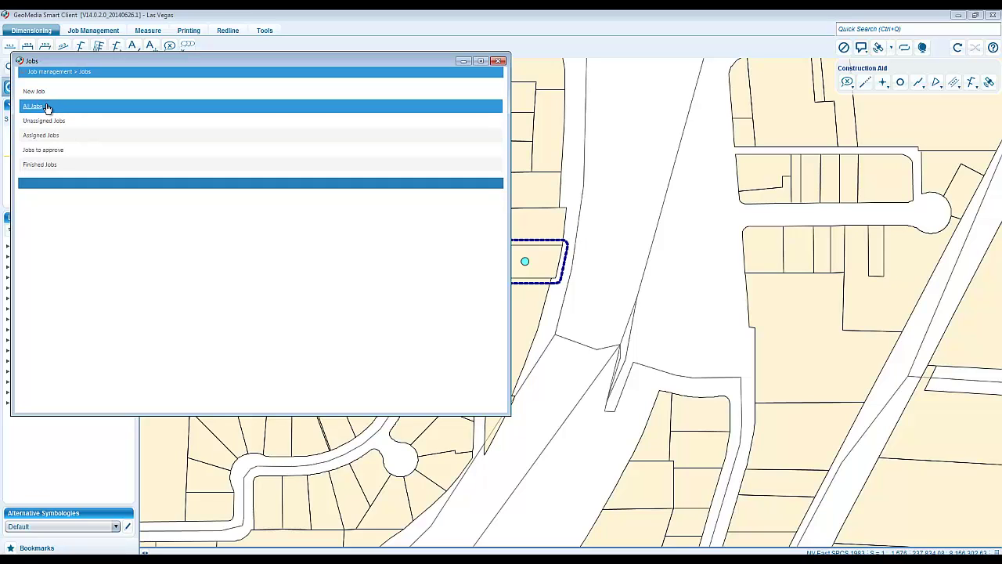
left_click(45, 106)
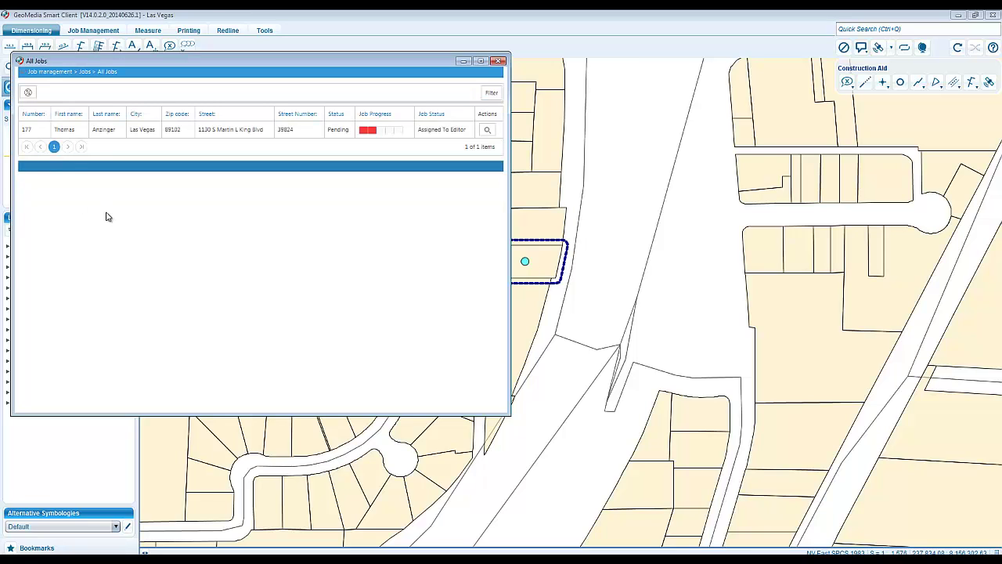
left_click(114, 137)
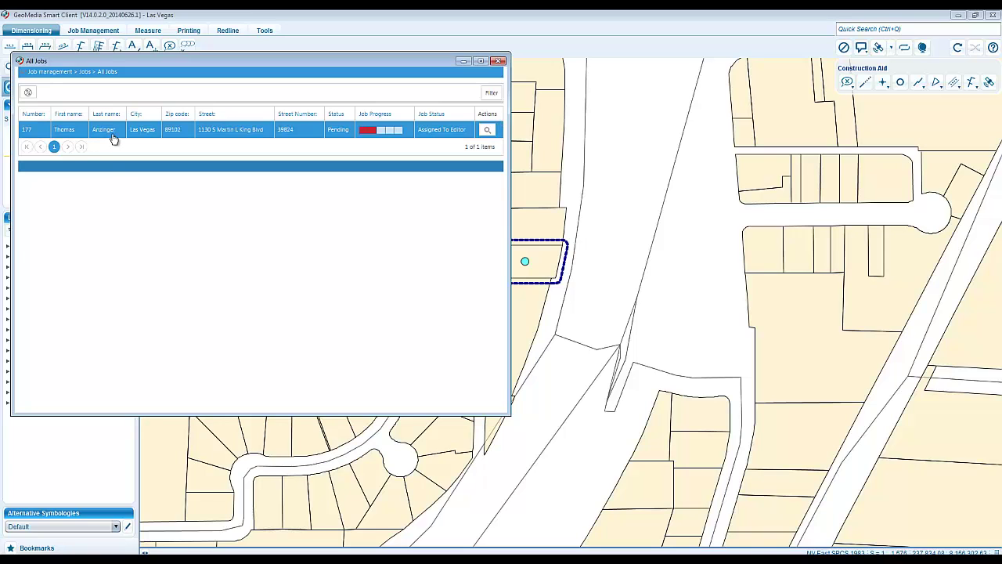
double_click(113, 139)
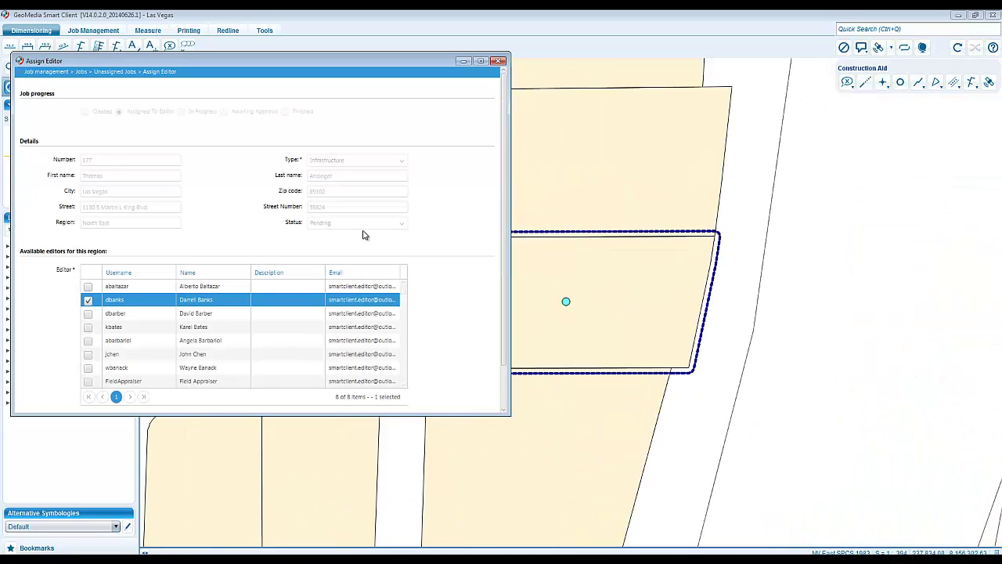
scroll(362, 235, "down", 1)
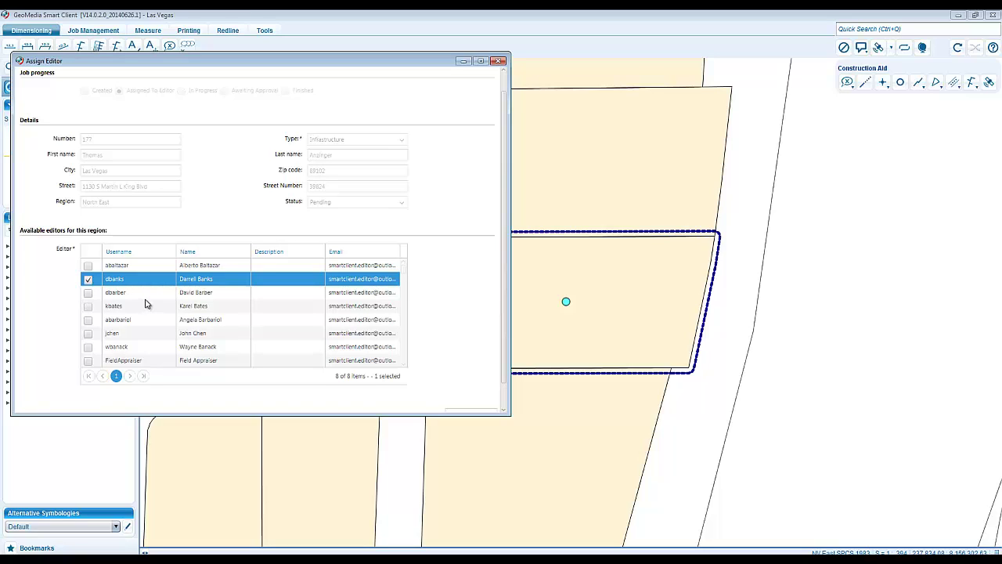
scroll(145, 304, "down", 1)
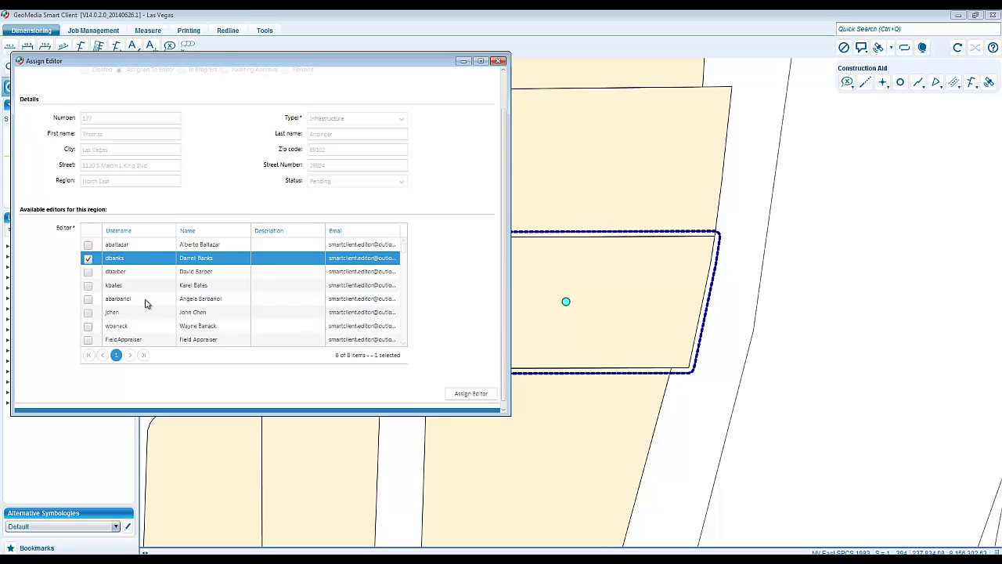
scroll(145, 297, "up", 2)
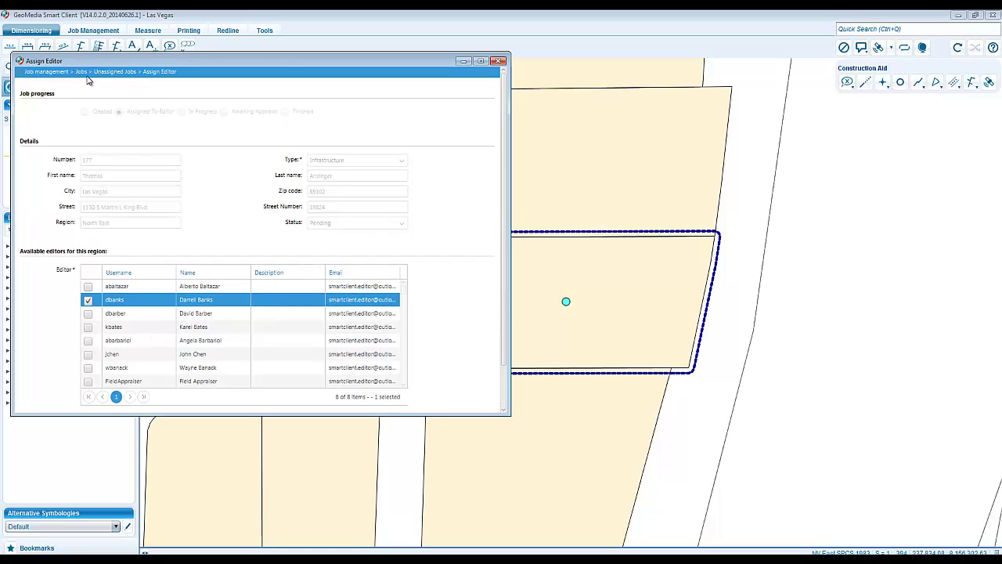
left_click(82, 72)
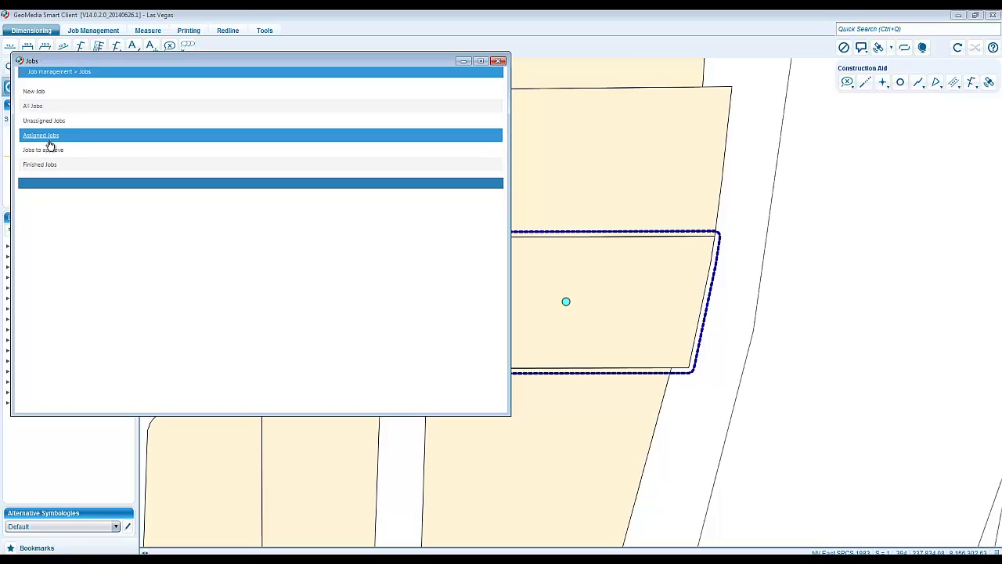
- Review Assigned Jobs, Jobs to approve and the empty Finished Jobs lists
left_click(49, 141)
left_click(84, 73)
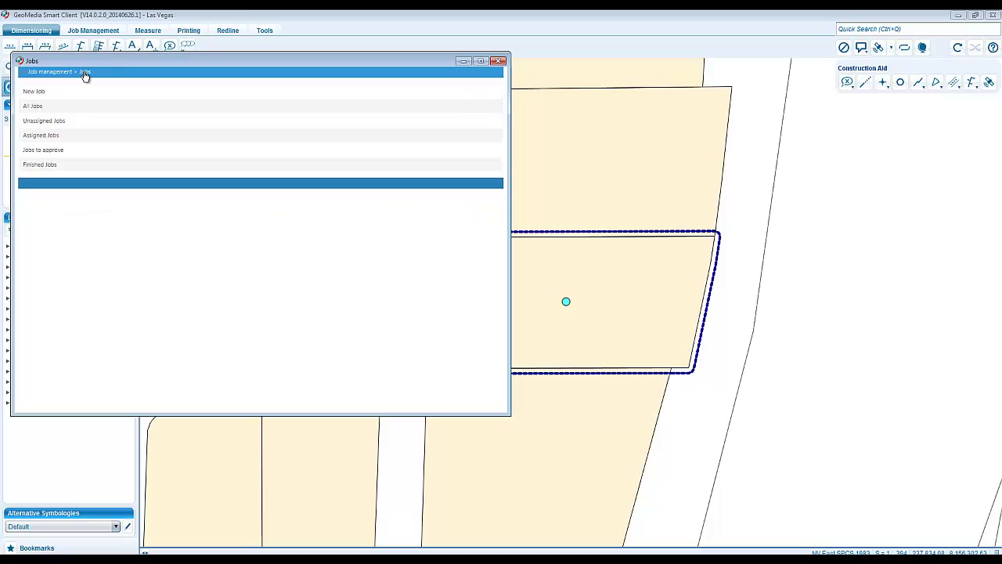
left_click(43, 150)
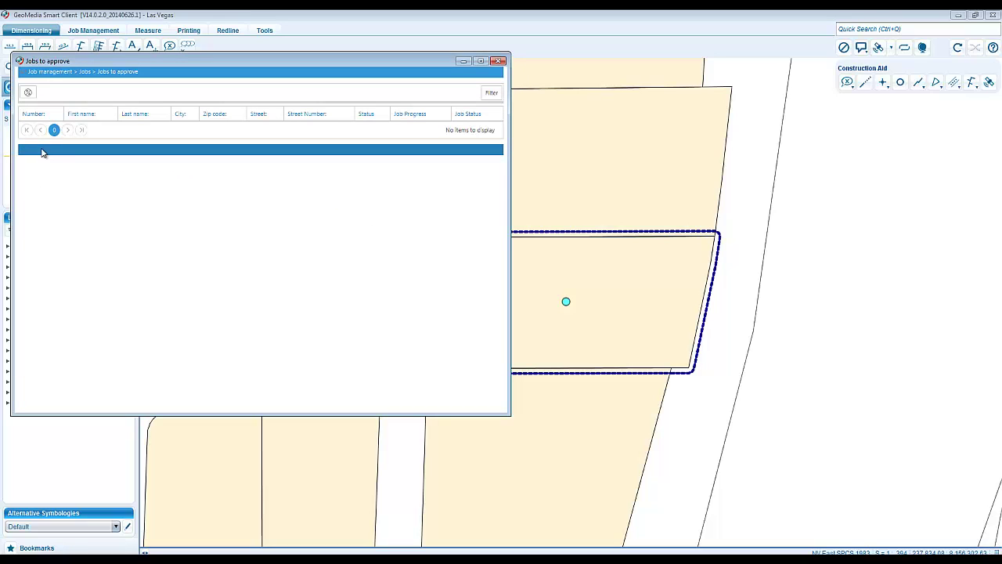
left_click(84, 72)
left_click(54, 166)
left_click(61, 72)
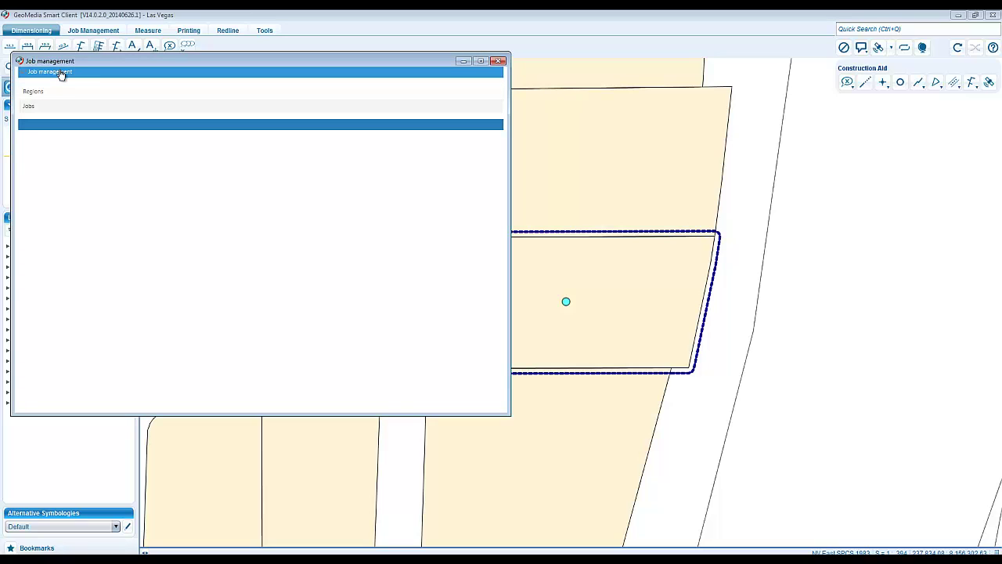
- Open the regions overview and zoom the map to the North East and North West regions
left_click(33, 92)
left_click(34, 92)
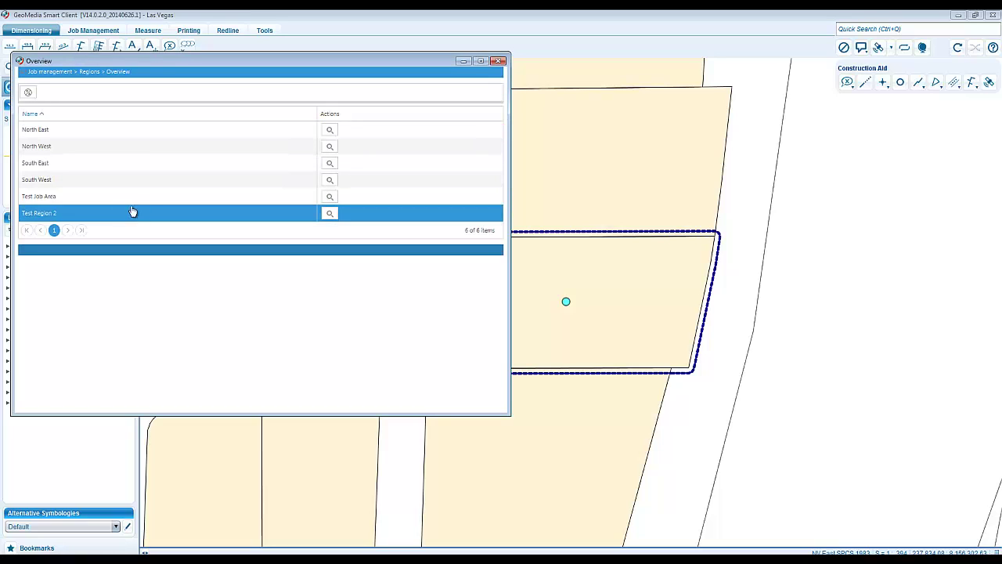
left_click(329, 130)
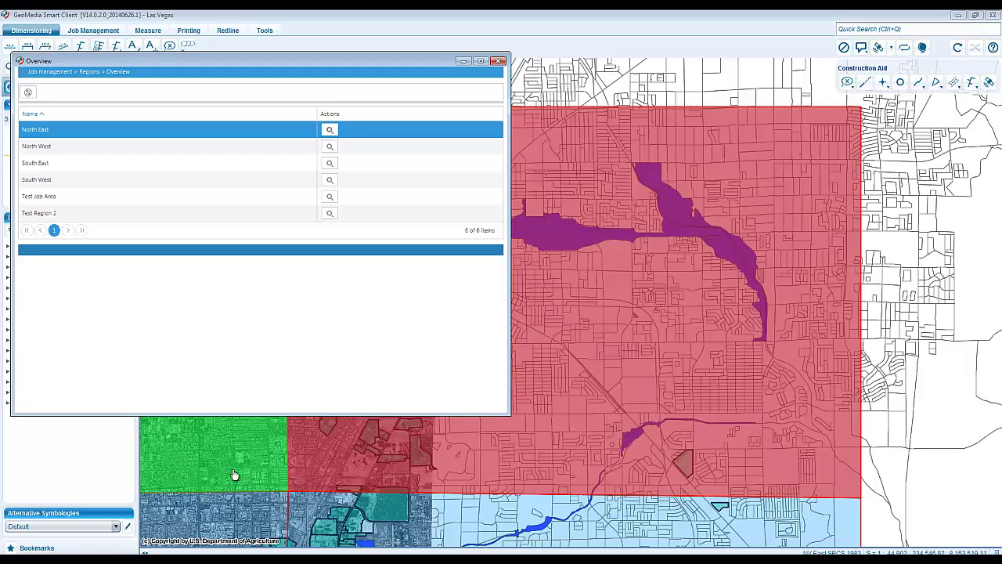
left_click(234, 474)
scroll(233, 469, "down", 1)
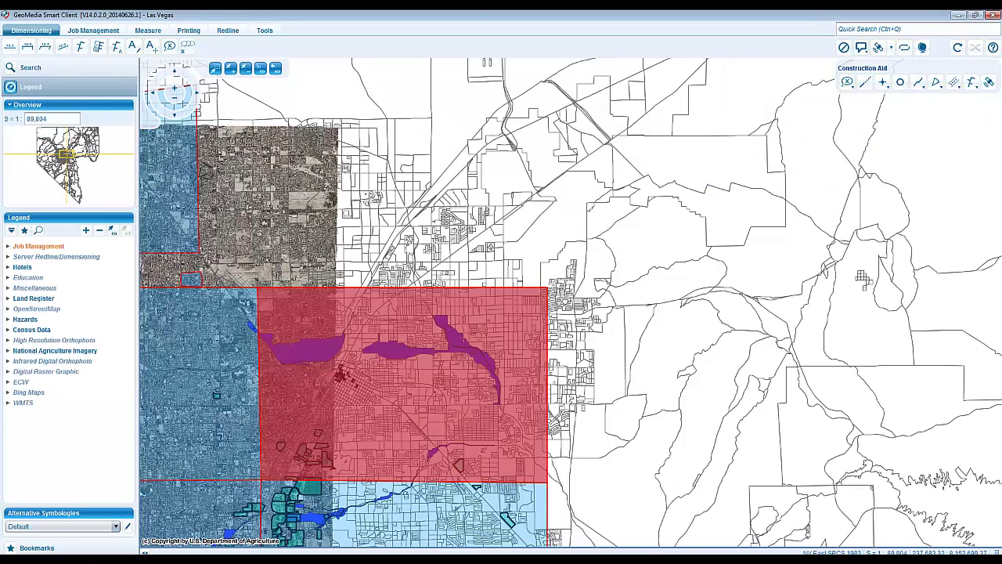
left_click(546, 542)
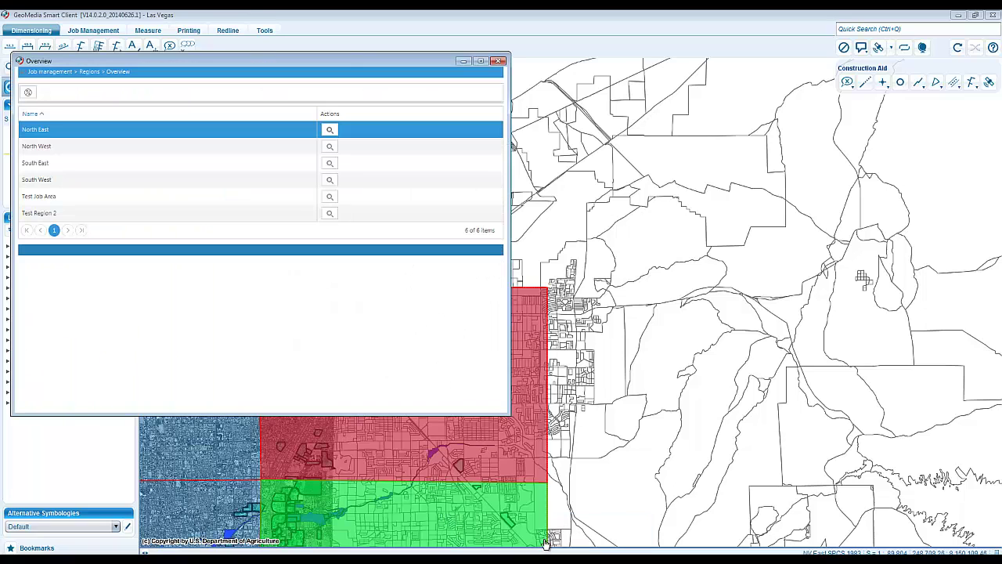
left_click(330, 148)
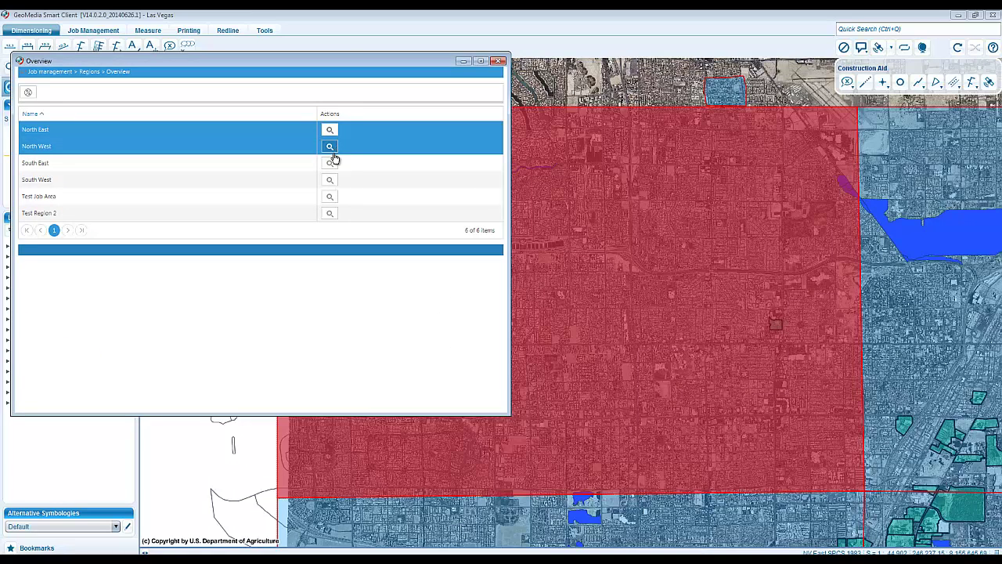
- Review the assigned editors of the North East and North West regions
double_click(42, 129)
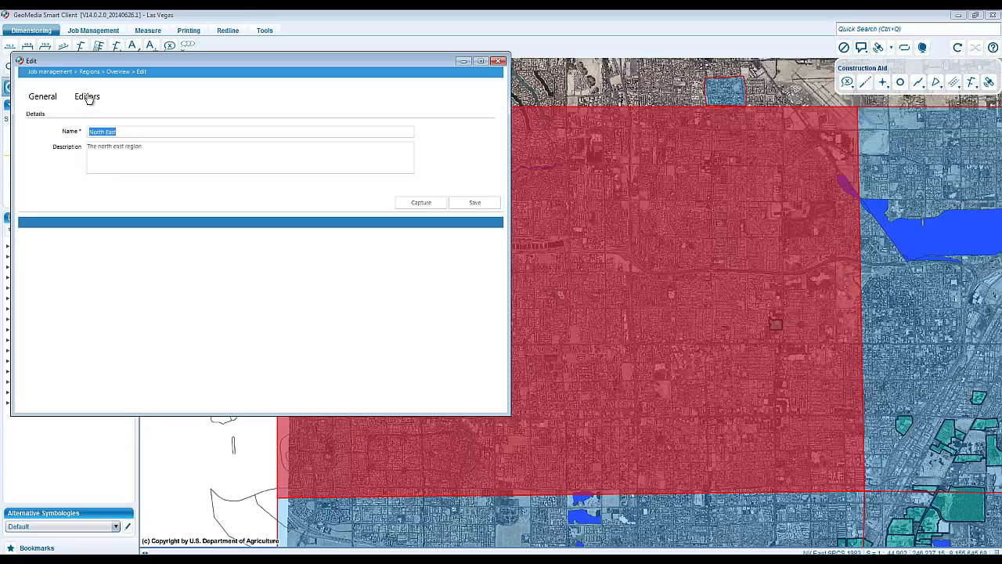
left_click(87, 97)
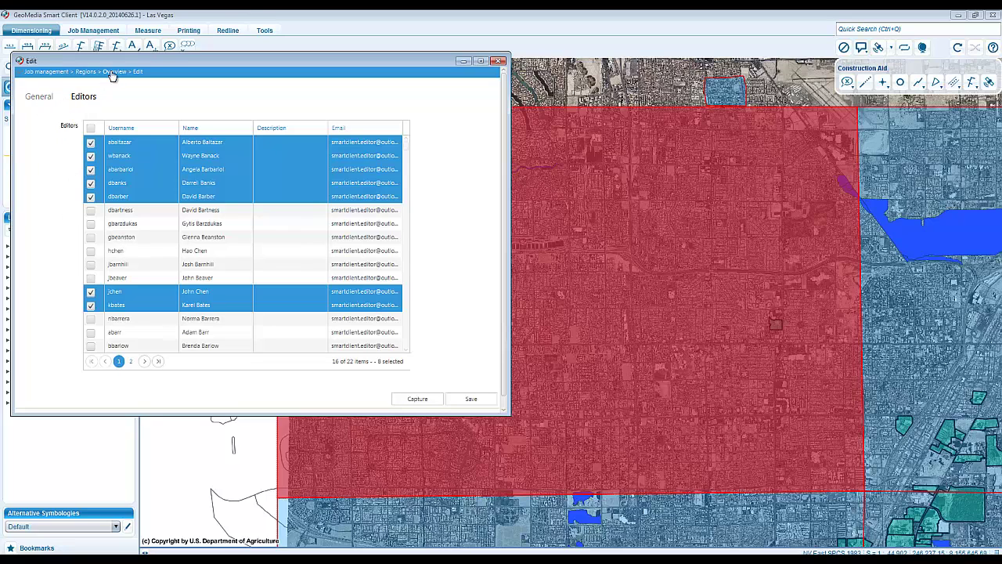
left_click(113, 72)
left_click(71, 152)
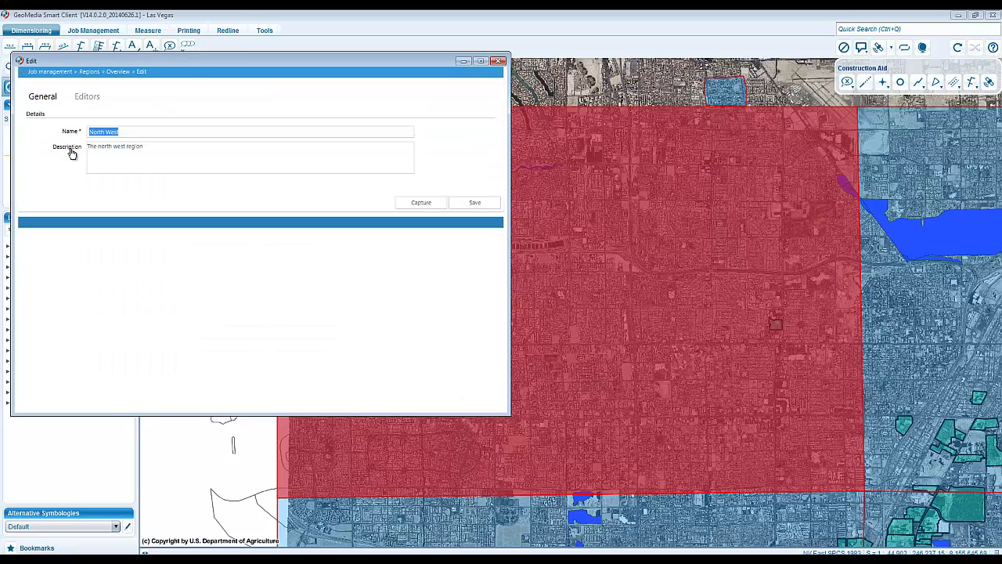
left_click(91, 97)
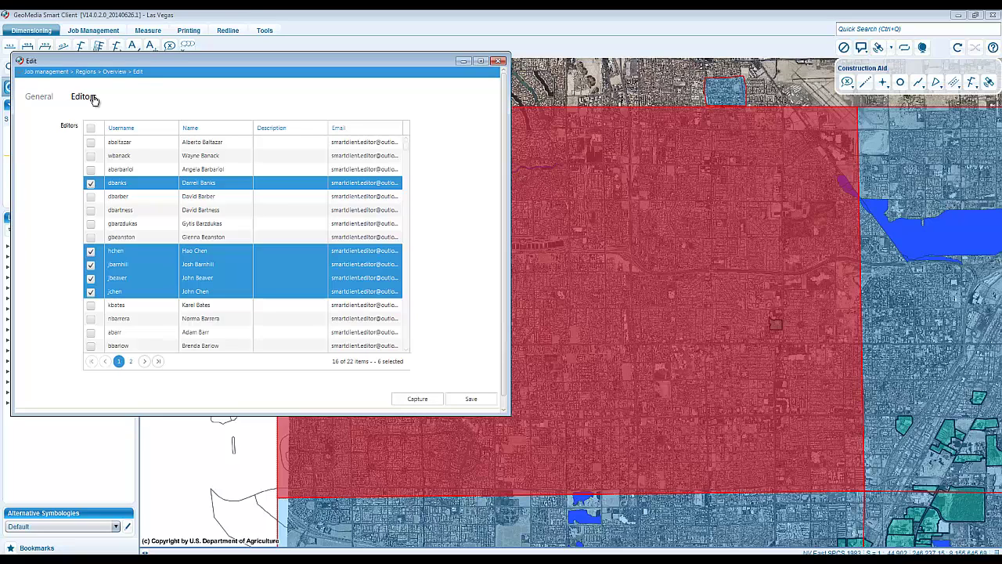
- Return to the job management start page and briefly open the Jobs list
left_click(50, 72)
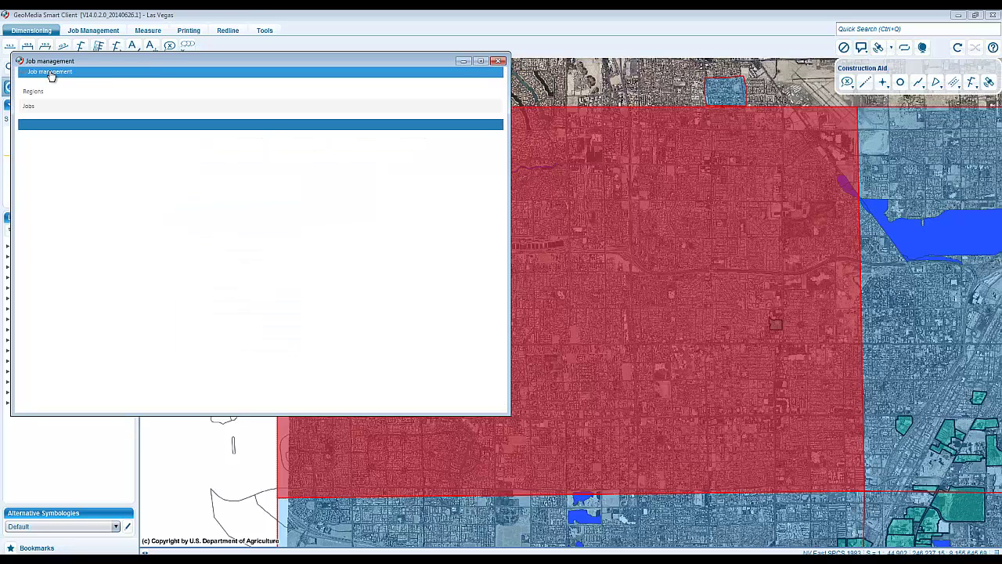
left_click(28, 107)
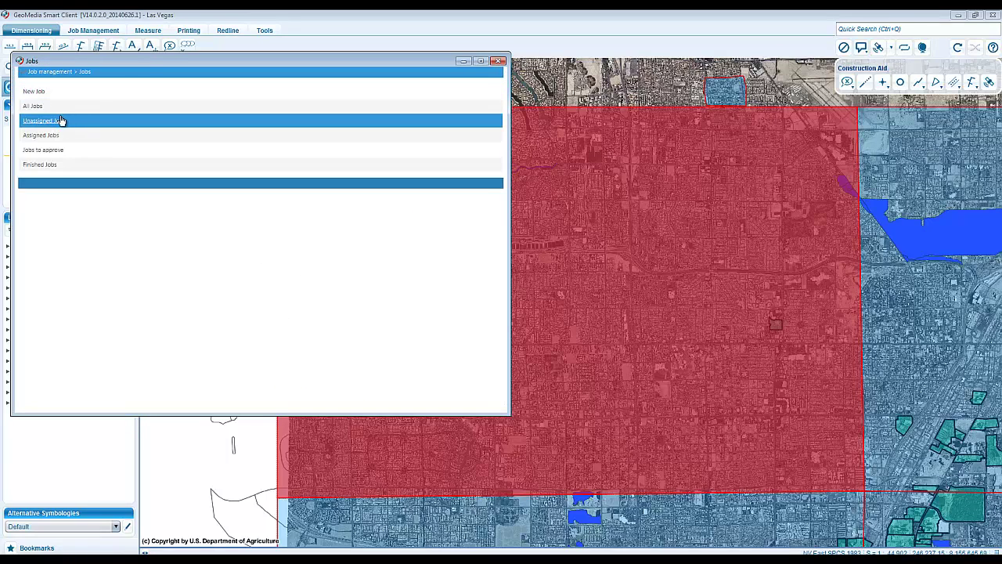
left_click(498, 60)
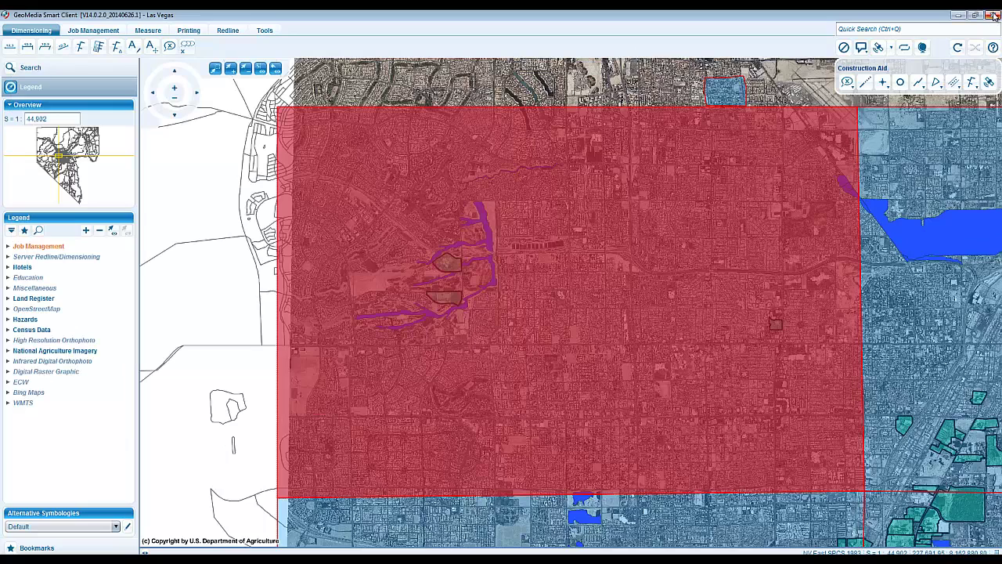
- Quit the Smart Client and relaunch it from the portal, keeping GMSC.jnlp
left_click(996, 15)
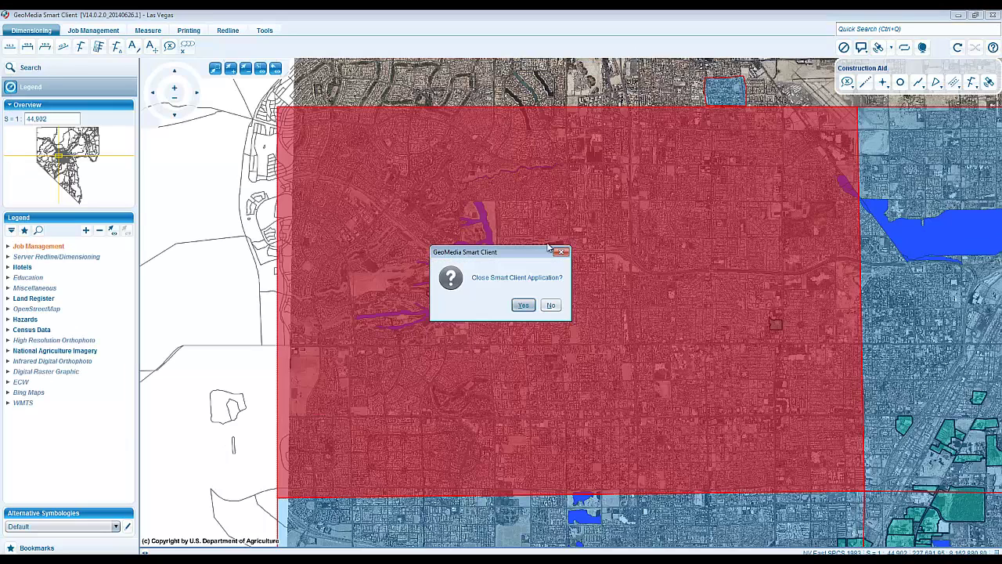
left_click(524, 305)
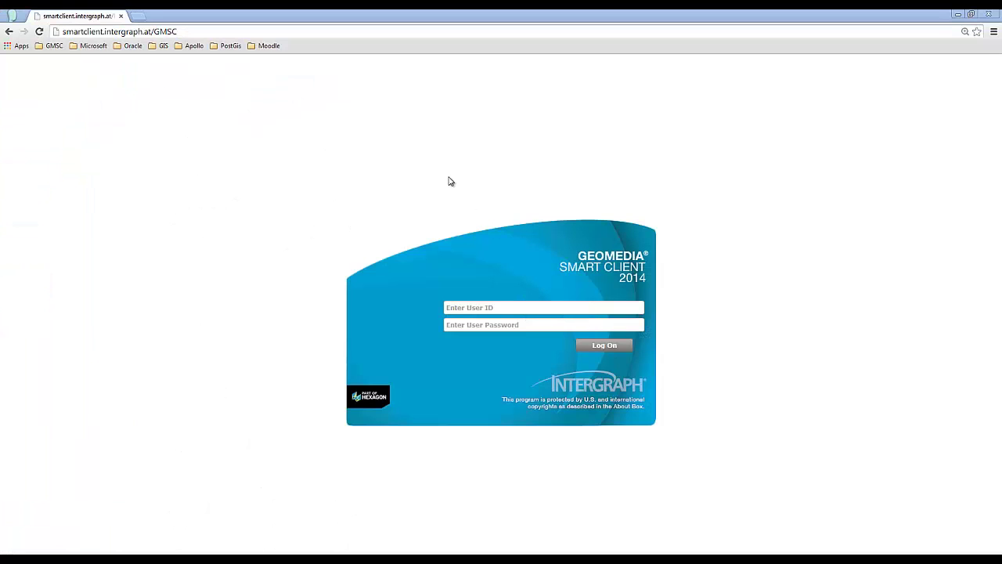
left_click(321, 29)
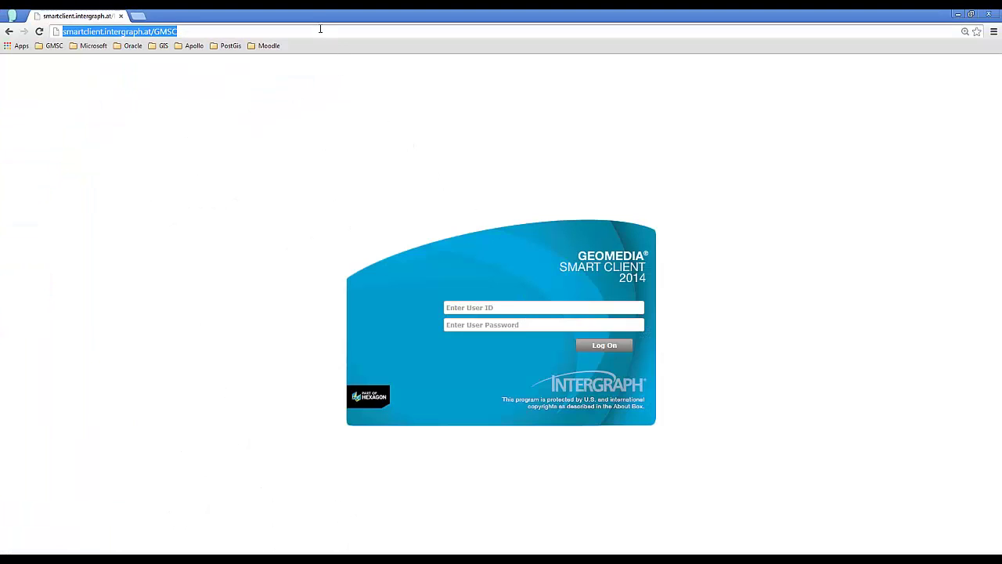
key("Return")
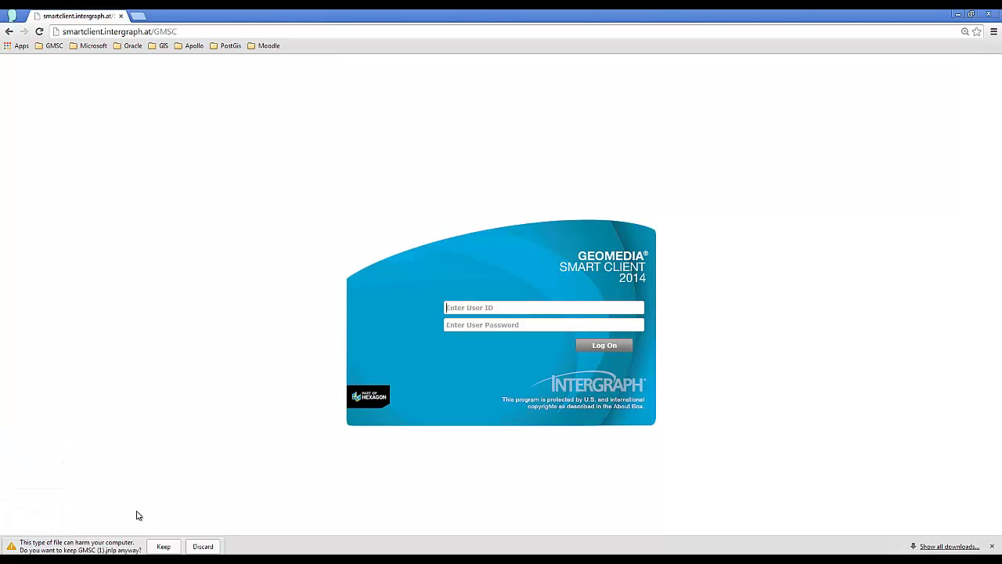
left_click(162, 546)
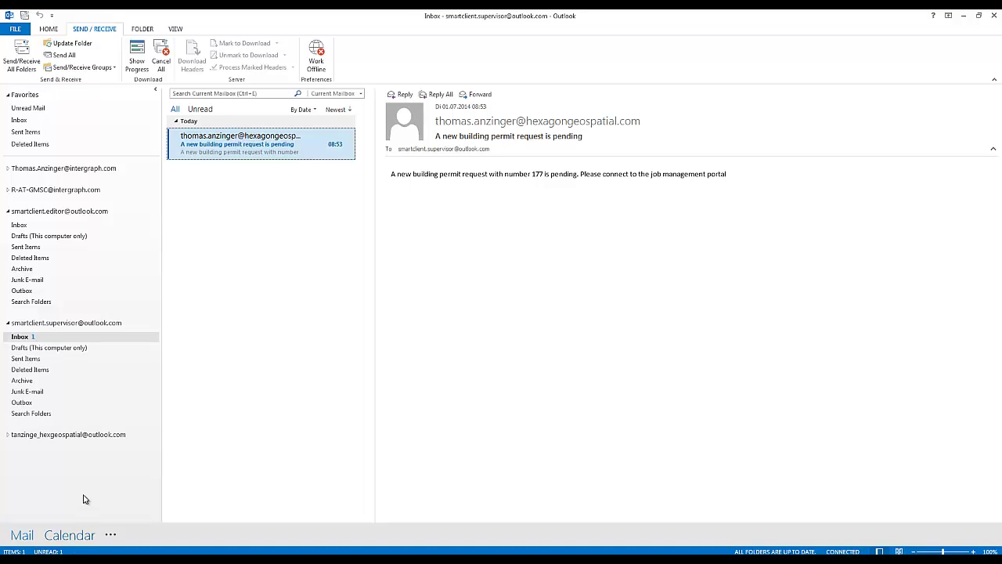
- Fetch mail for the editor's inbox, read the new job-assigned message, then minimize Outlook
left_click(29, 227)
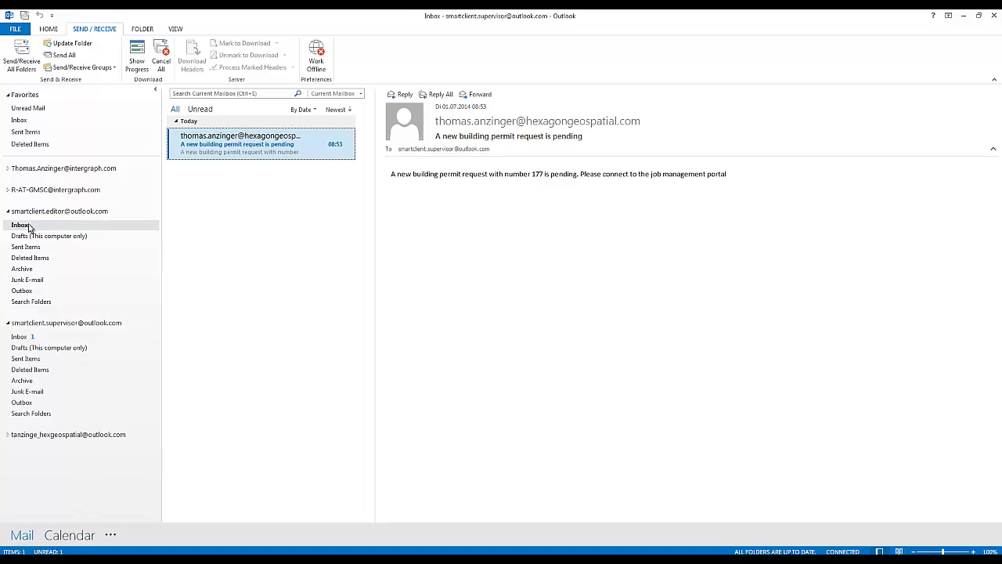
left_click(21, 61)
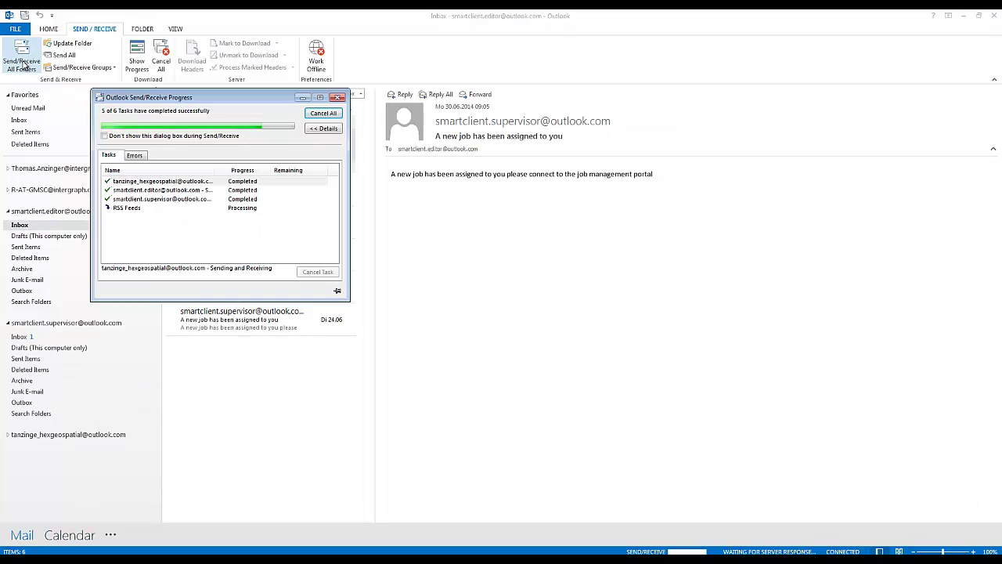
left_click(337, 97)
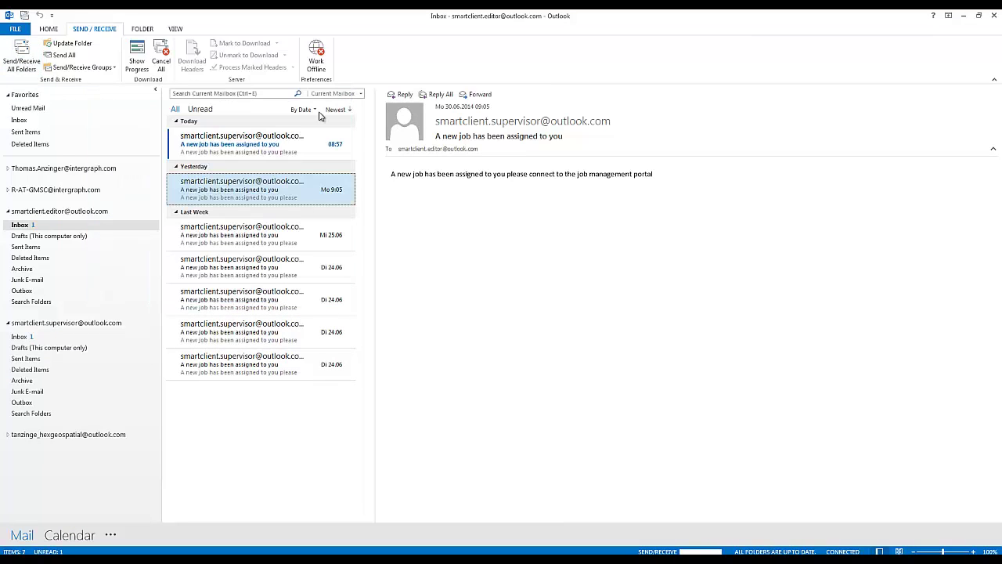
left_click(270, 145)
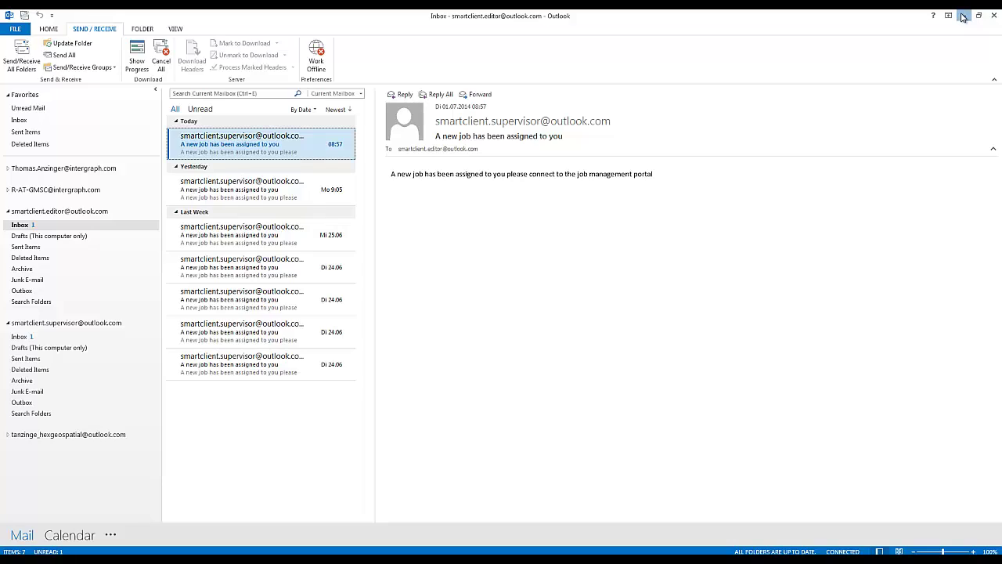
left_click(963, 18)
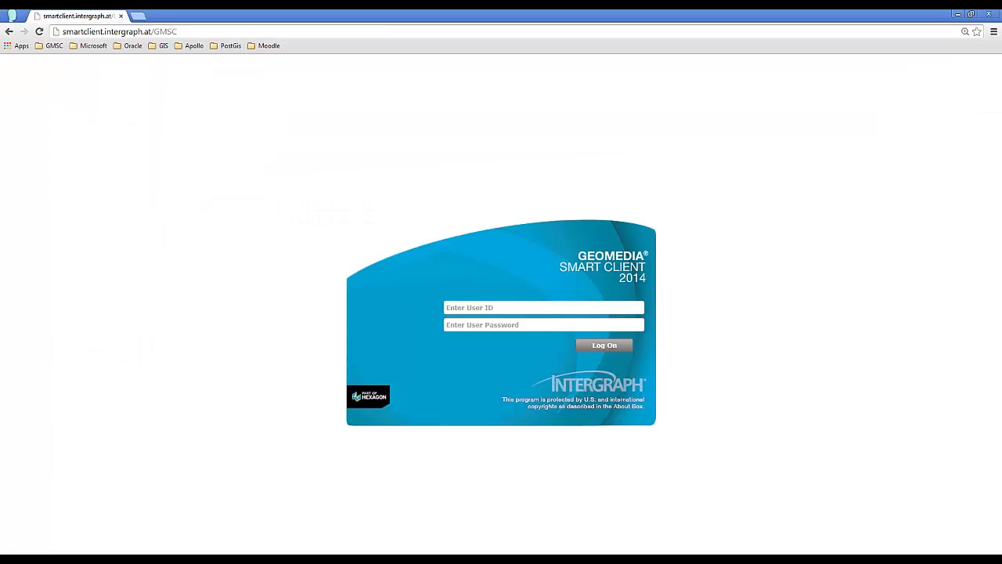
- Log on to the Smart Client with the editor's user ID and password
double_click(514, 271)
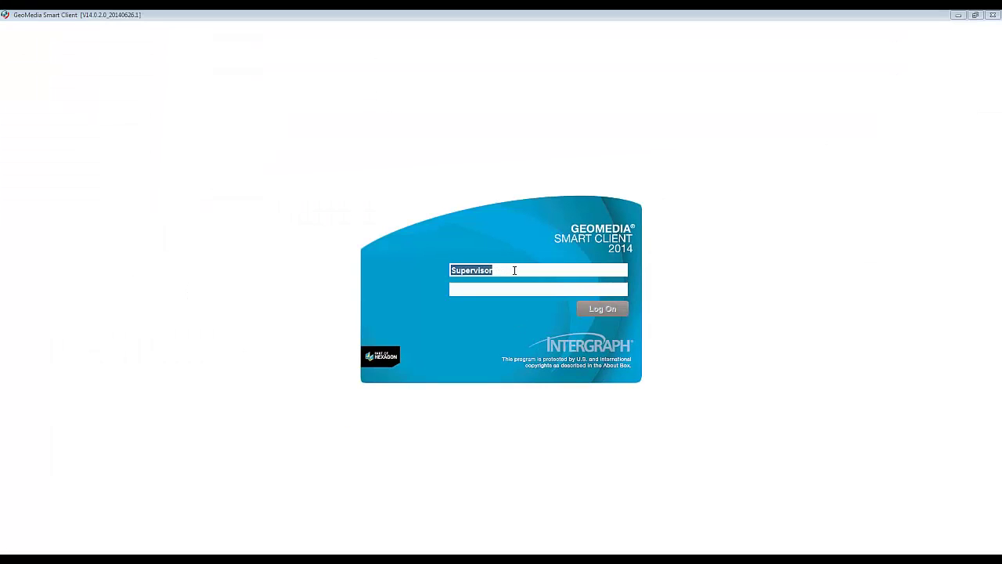
key("Tab")
type("******")
key("Return")
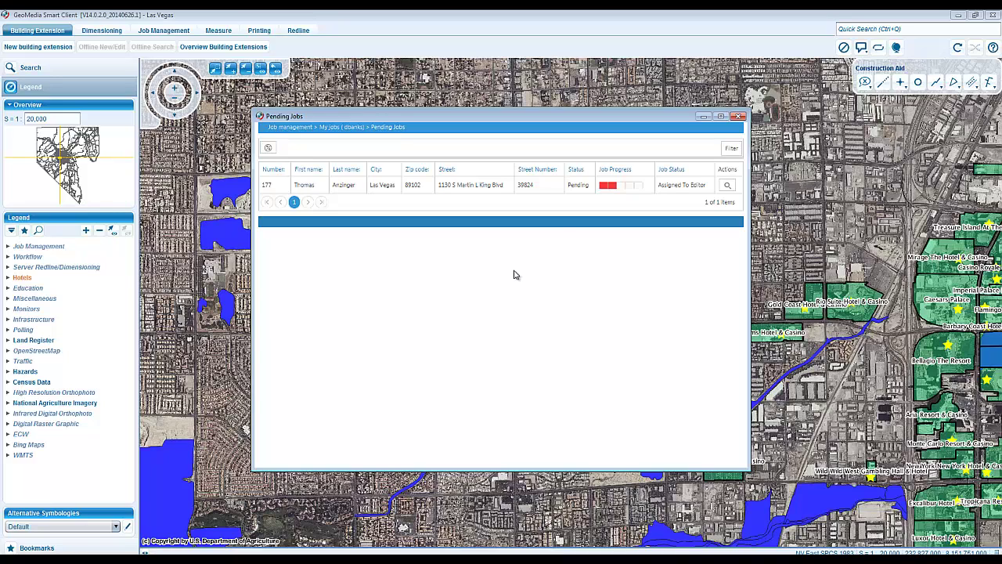
- Open pending job 177's checkout form, move it aside, and check the job out
left_click(443, 189)
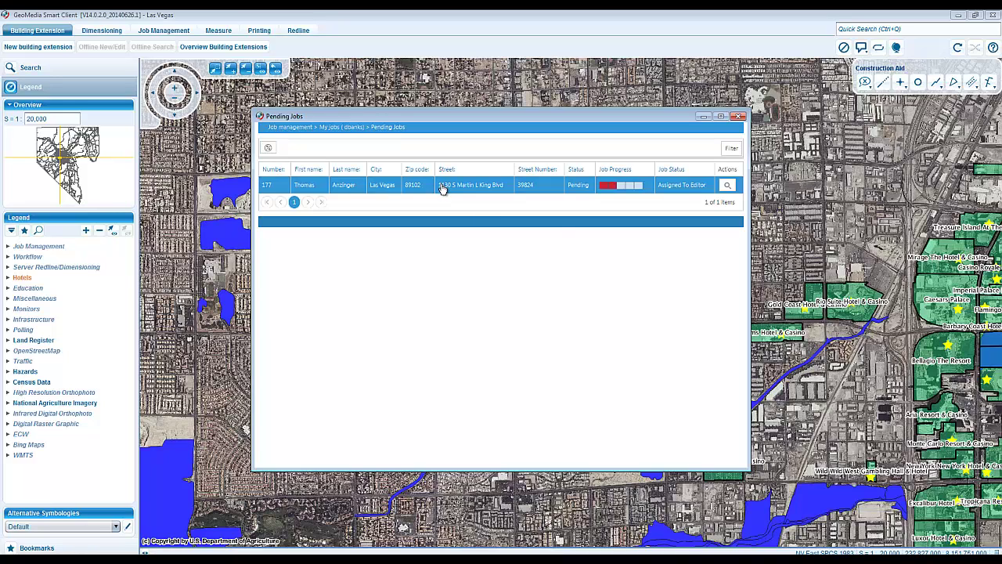
double_click(442, 190)
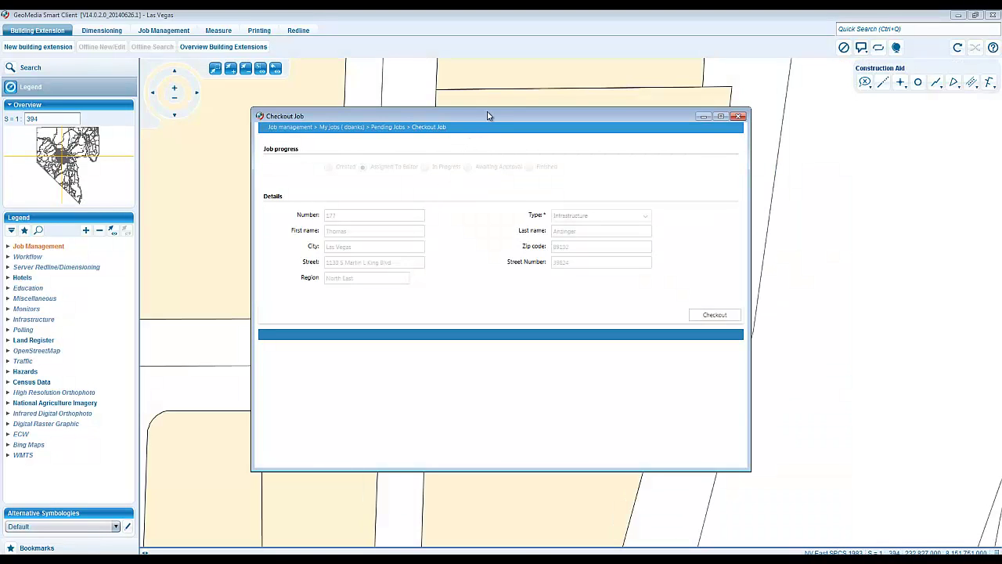
left_click_drag(487, 116, 405, 103)
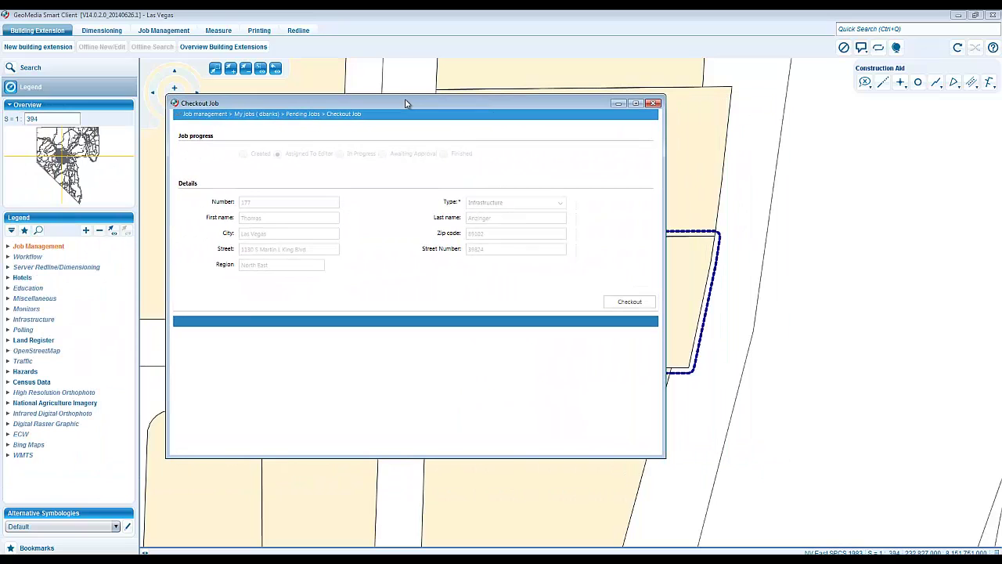
left_click(614, 304)
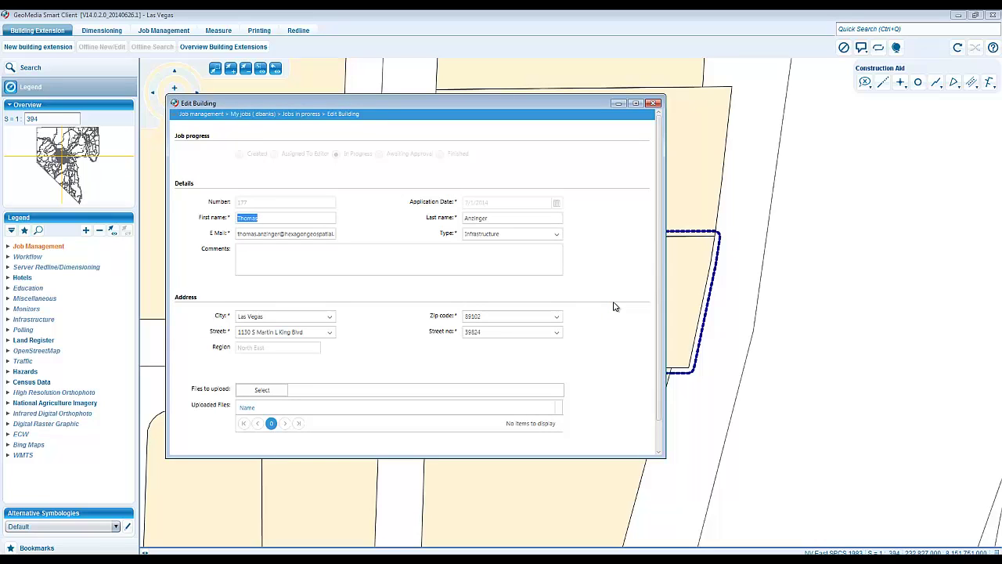
left_click(336, 246)
scroll(384, 362, "down", 2)
scroll(385, 362, "down", 1)
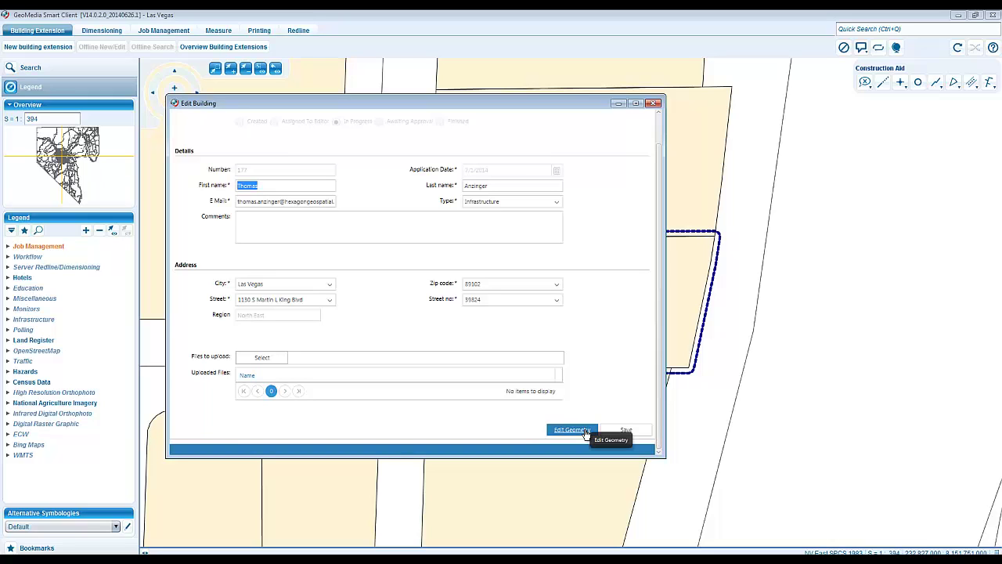
left_click(585, 432)
- Draw a four-cornered building polygon inside the parcel and save it
left_click(585, 431)
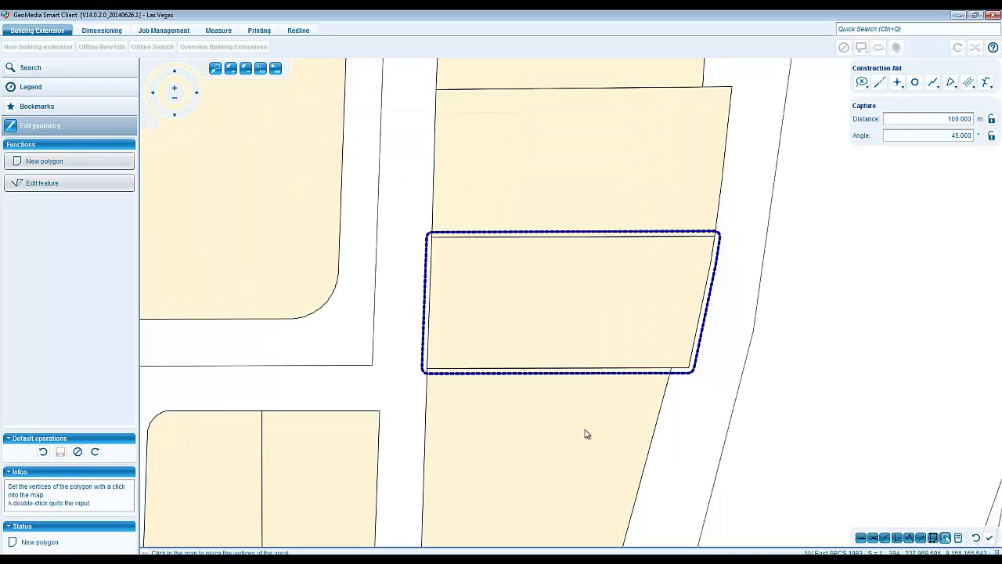
left_click(445, 259)
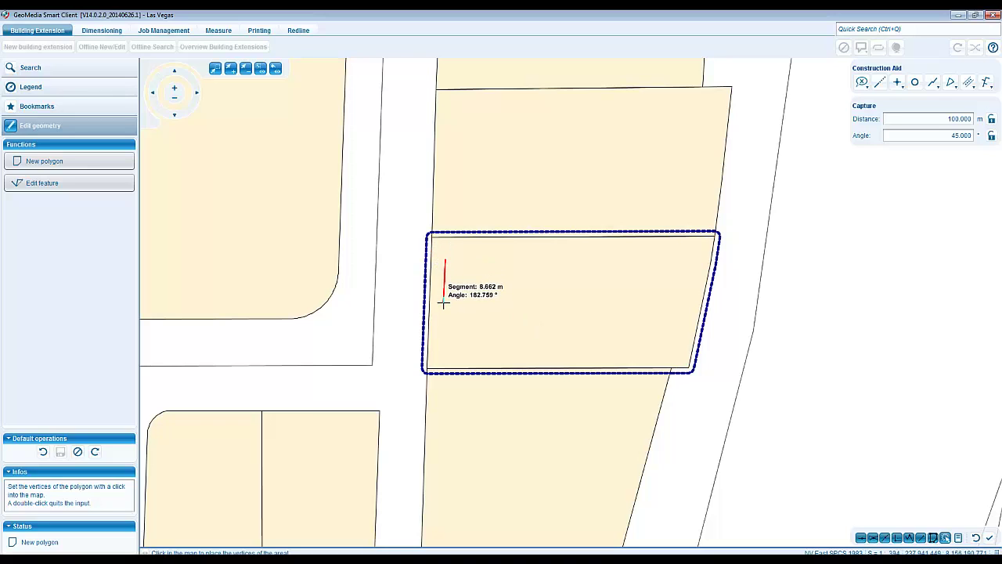
left_click(443, 305)
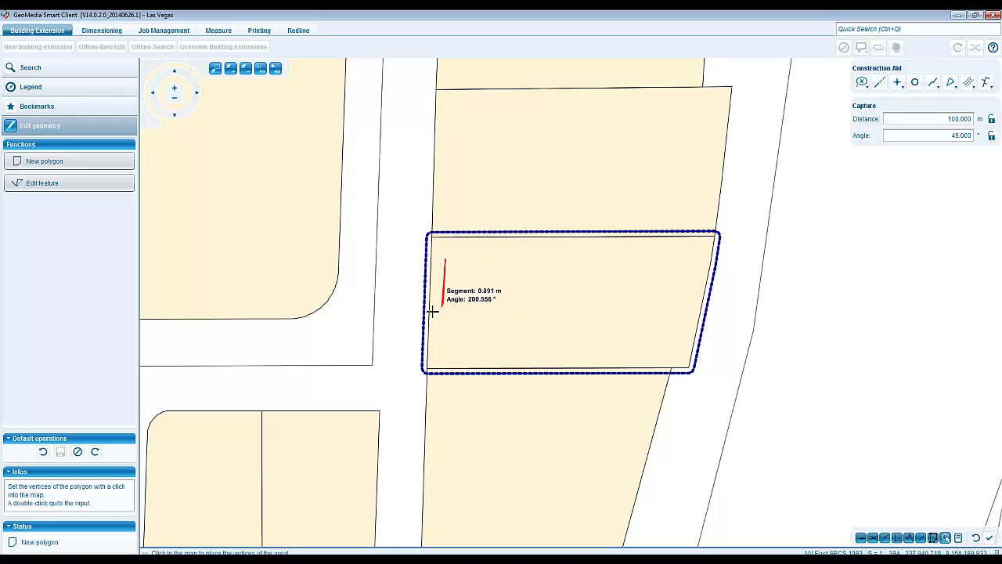
left_click(499, 306)
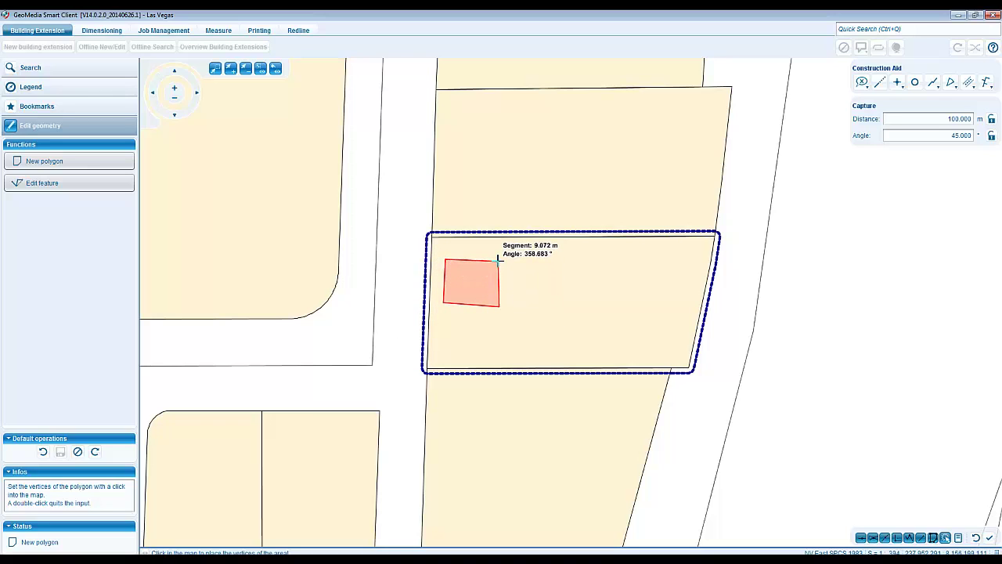
double_click(498, 265)
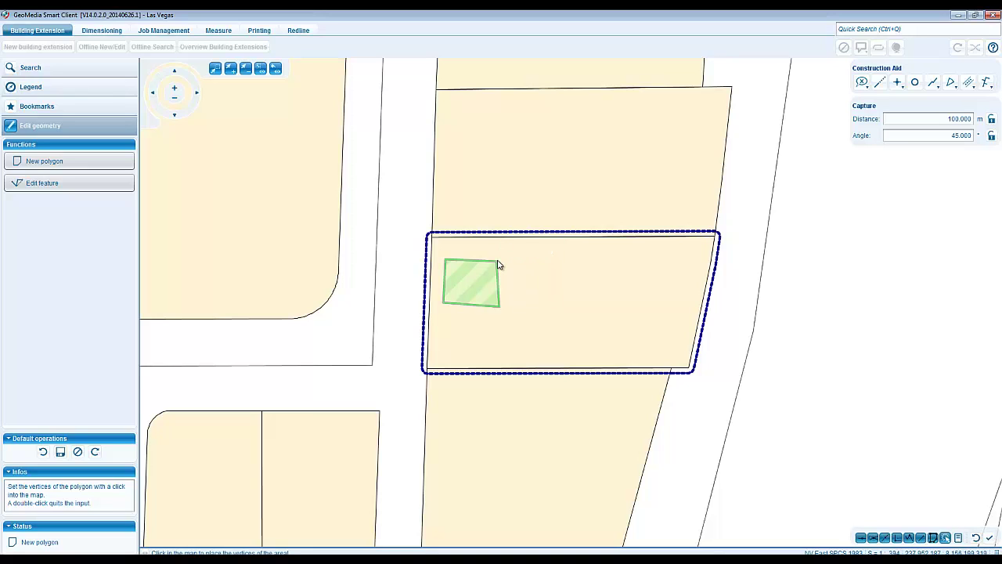
left_click(60, 452)
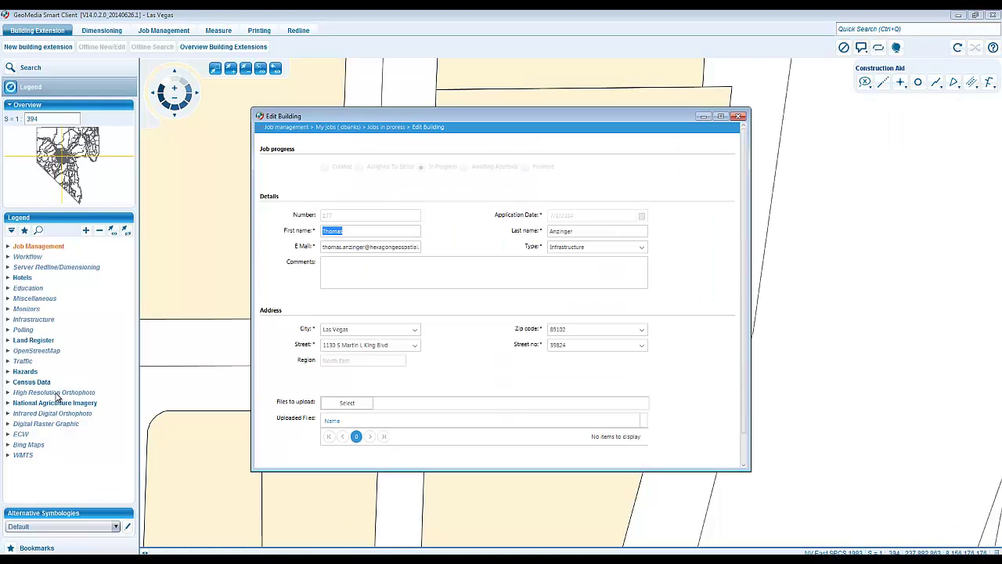
scroll(760, 376, "down", 2)
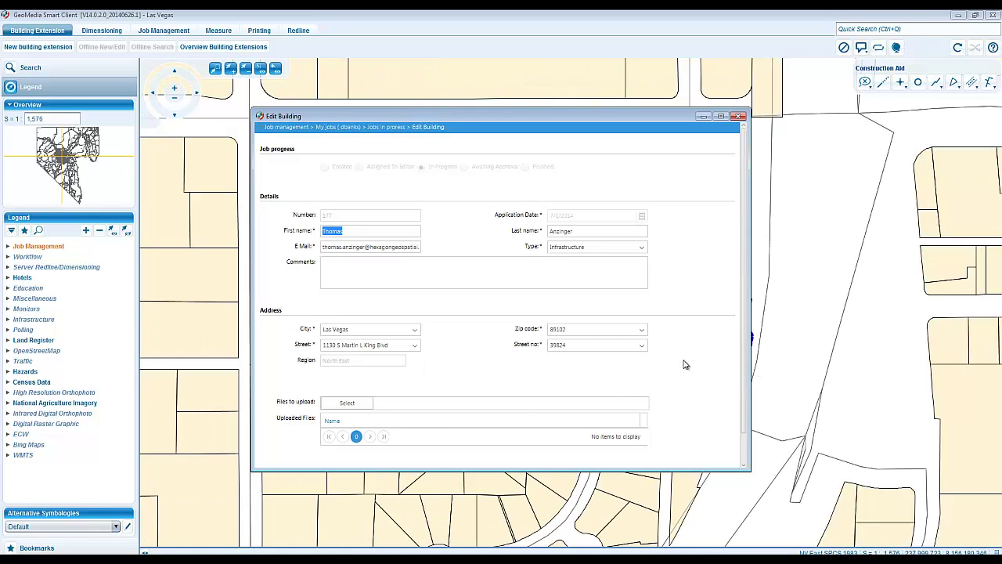
scroll(683, 364, "down", 1)
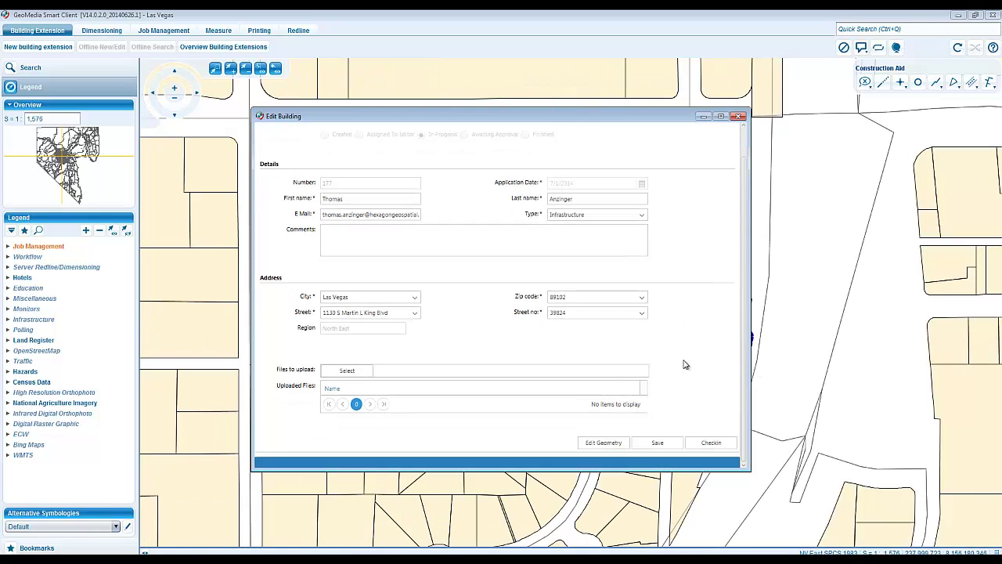
- Drag the building's lower-left corner past the parcel edge and save the footprint
left_click(603, 443)
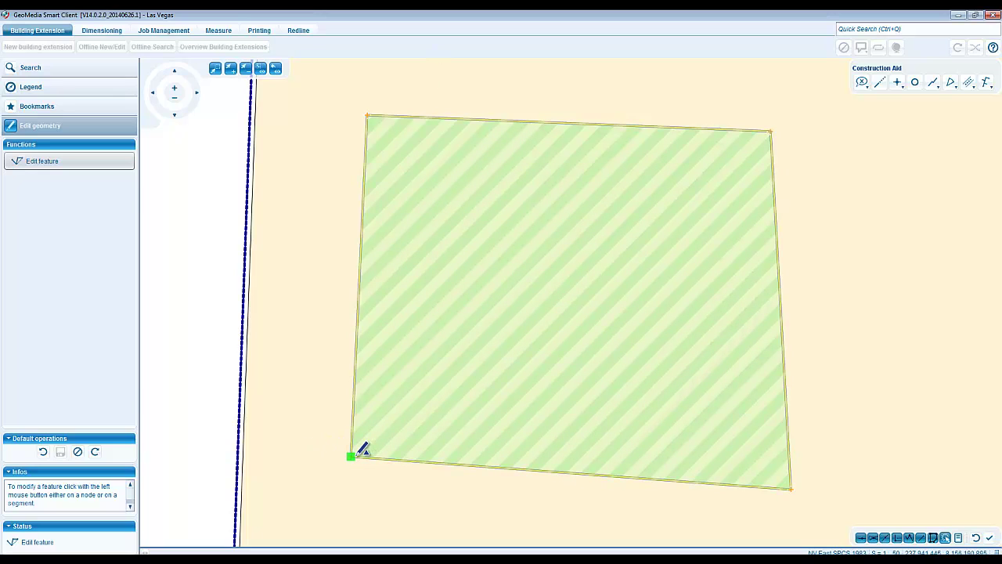
left_click_drag(351, 456, 195, 462)
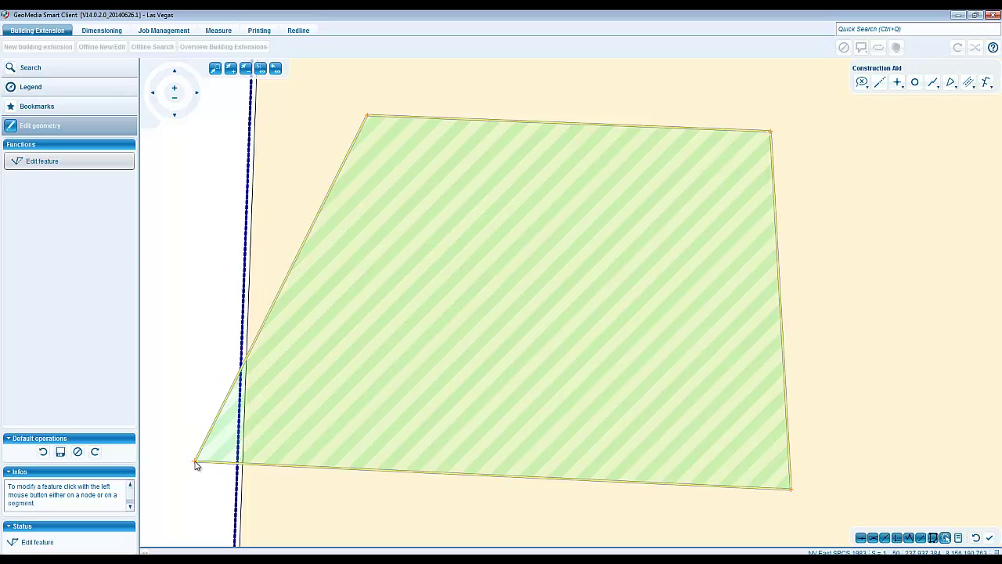
left_click(62, 452)
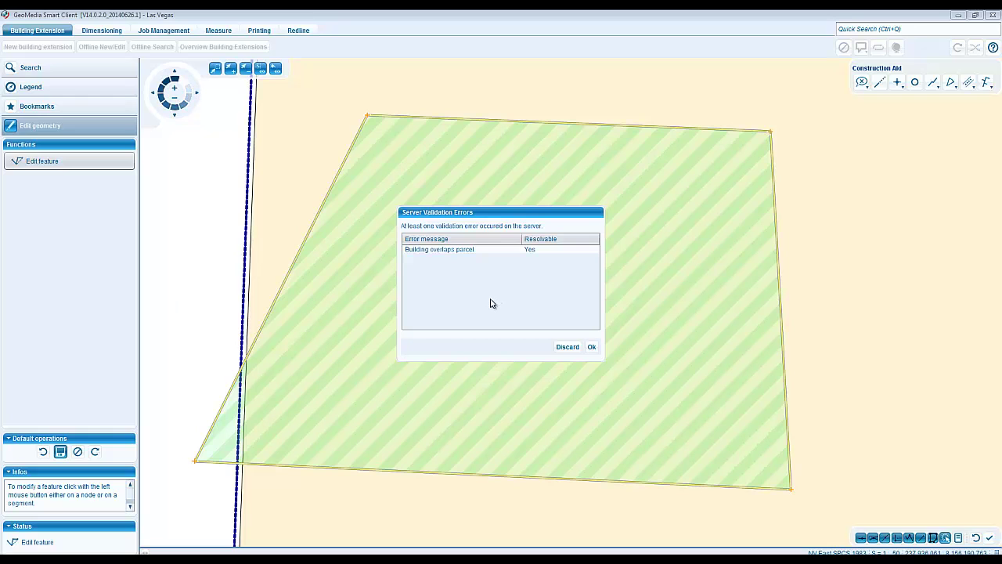
- Dismiss the 'Building overlaps parcel' error, move the corner onto the boundary, and save
left_click(592, 347)
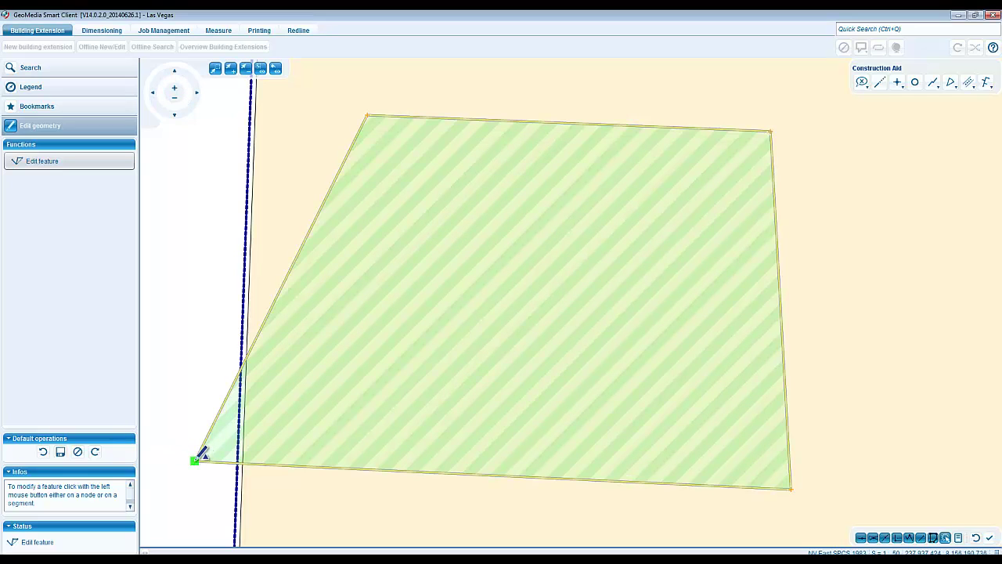
left_click_drag(194, 460, 341, 468)
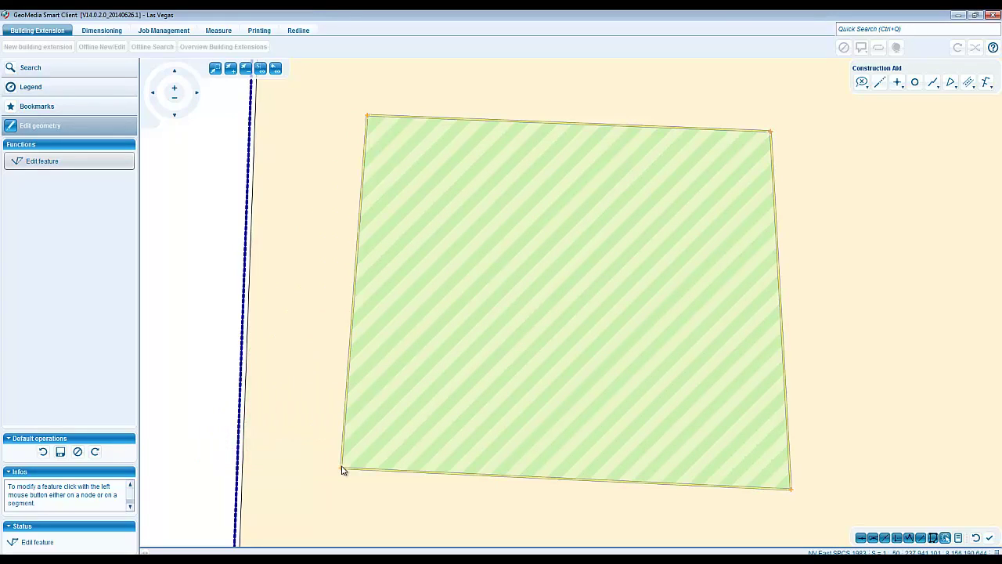
left_click(60, 451)
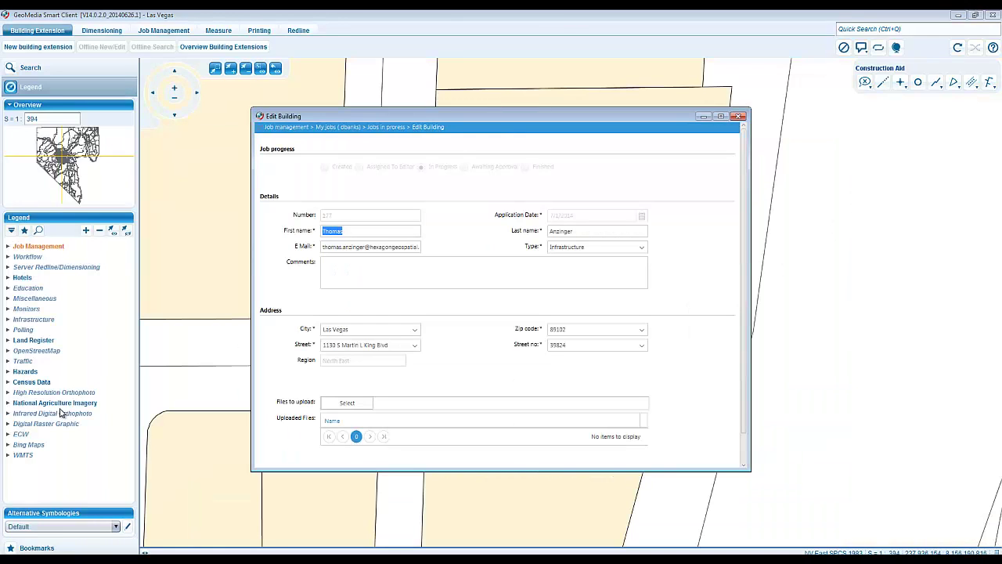
- Attach LasVegas.jpg and LasVegas1.jpg from the Desktop and save the job
left_click(338, 405)
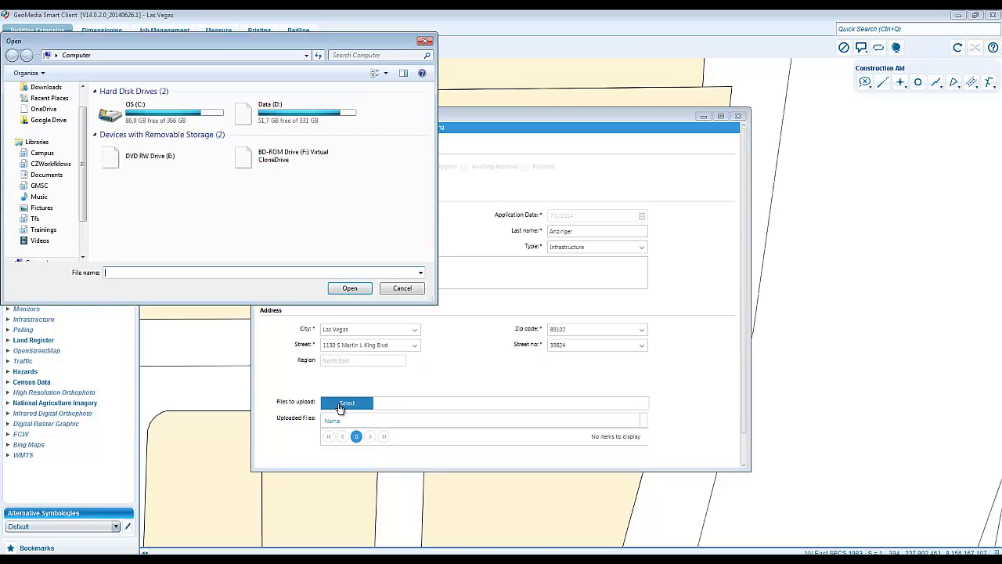
scroll(47, 159, "up", 5)
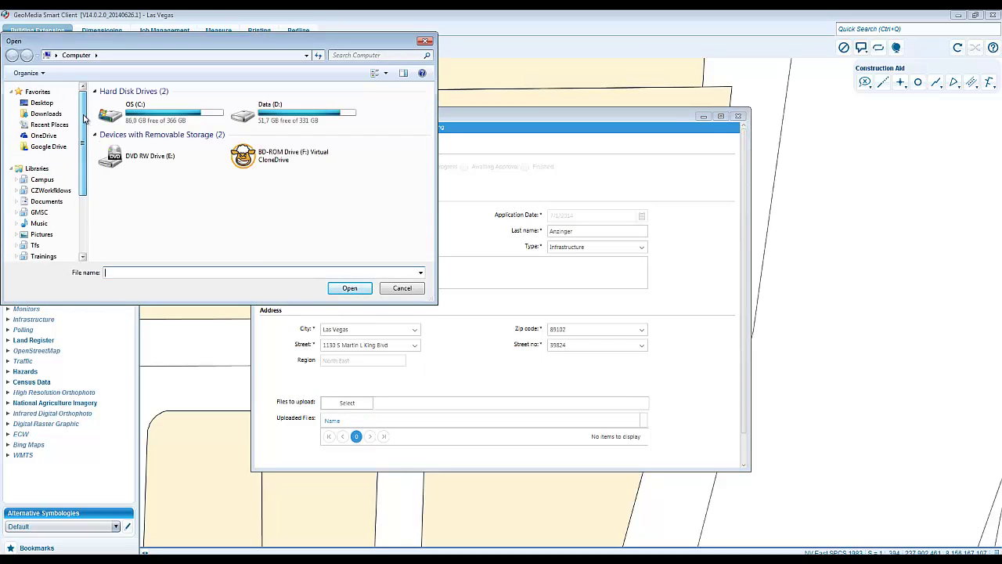
left_click(41, 103)
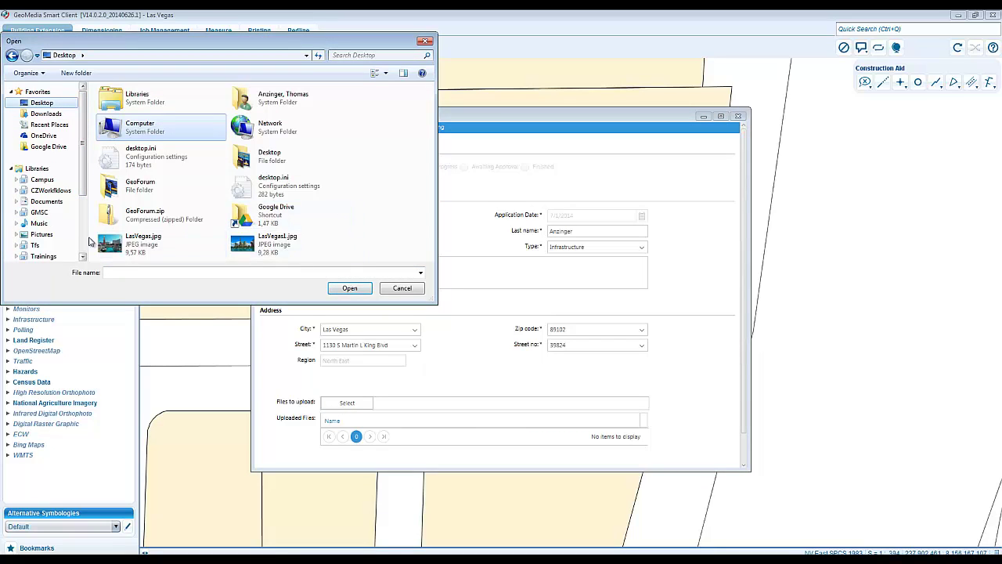
double_click(141, 241)
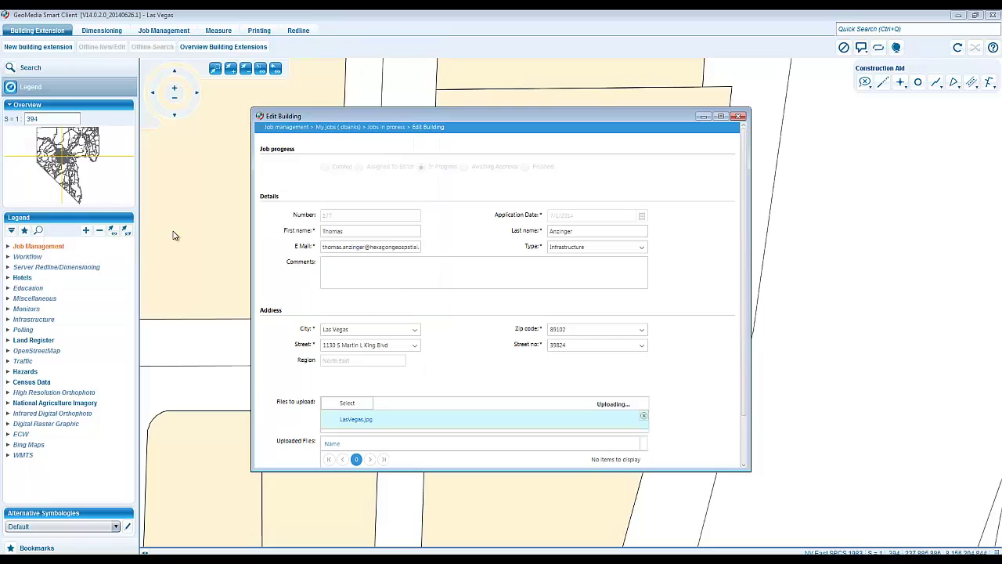
left_click(347, 402)
scroll(84, 115, "up", 3)
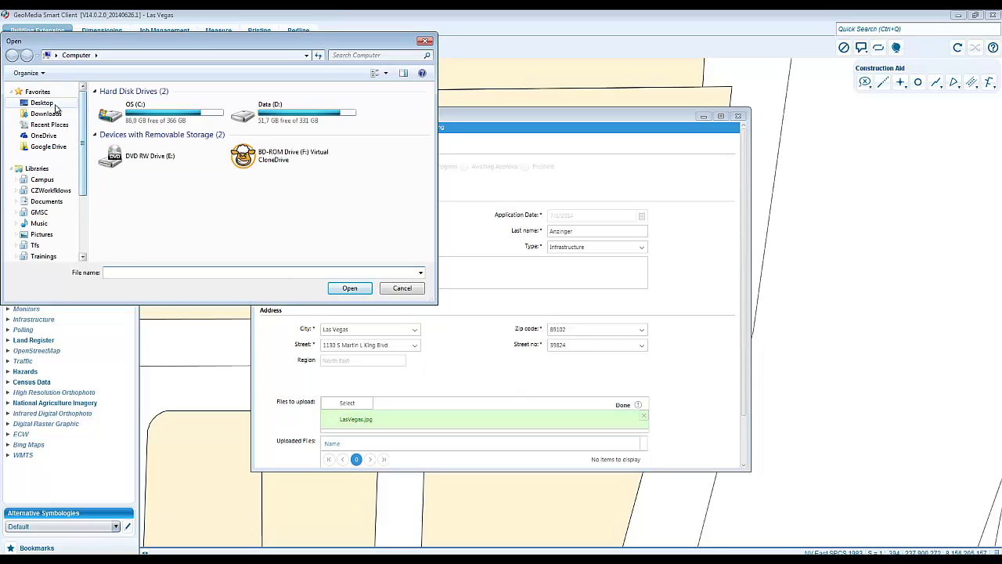
left_click(41, 102)
double_click(266, 249)
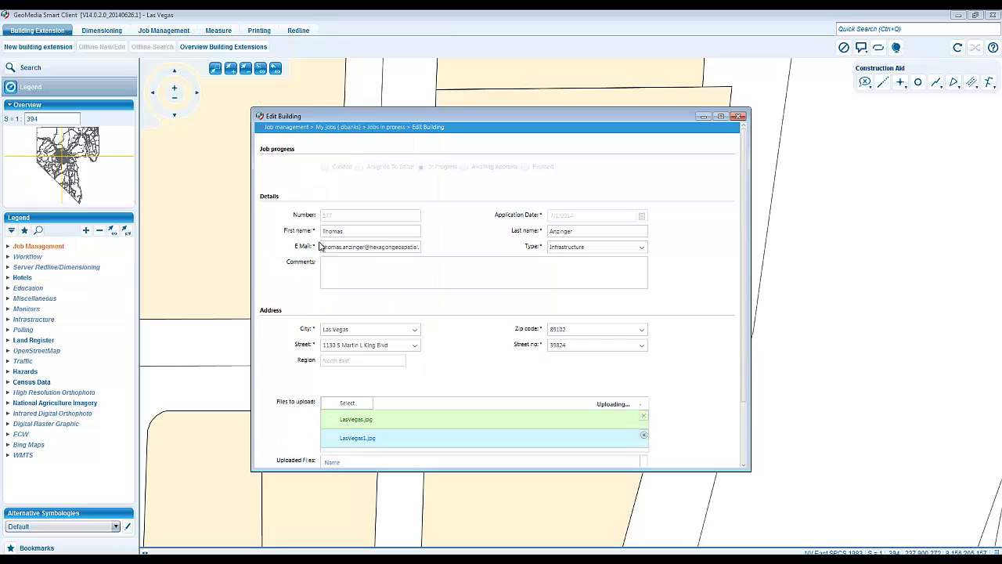
scroll(701, 362, "down", 2)
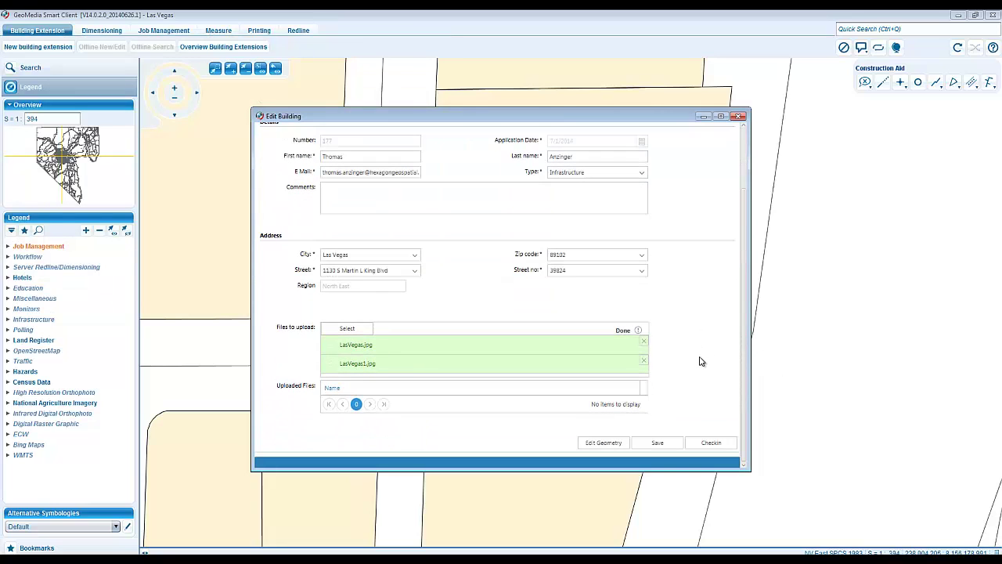
left_click(649, 443)
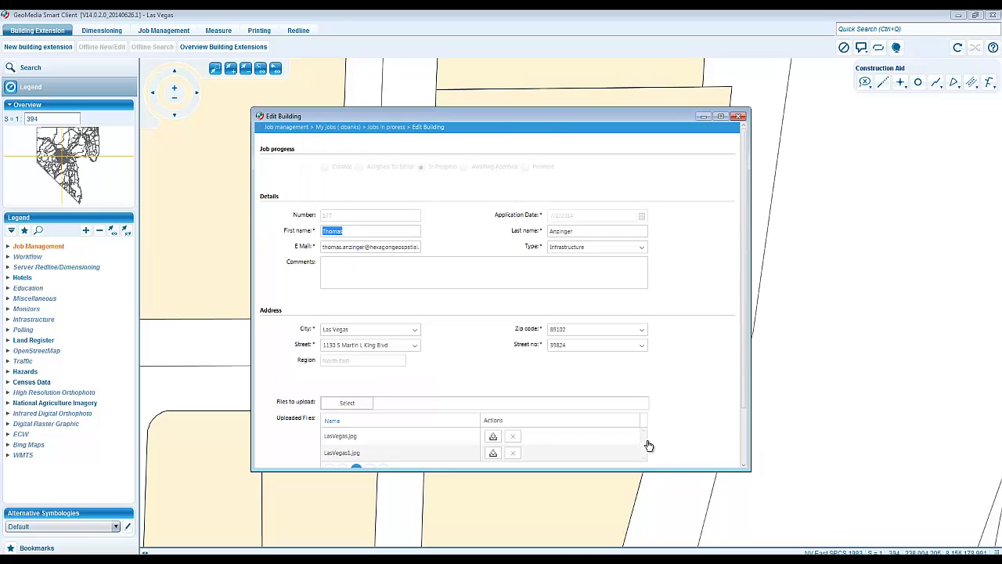
left_click(493, 438)
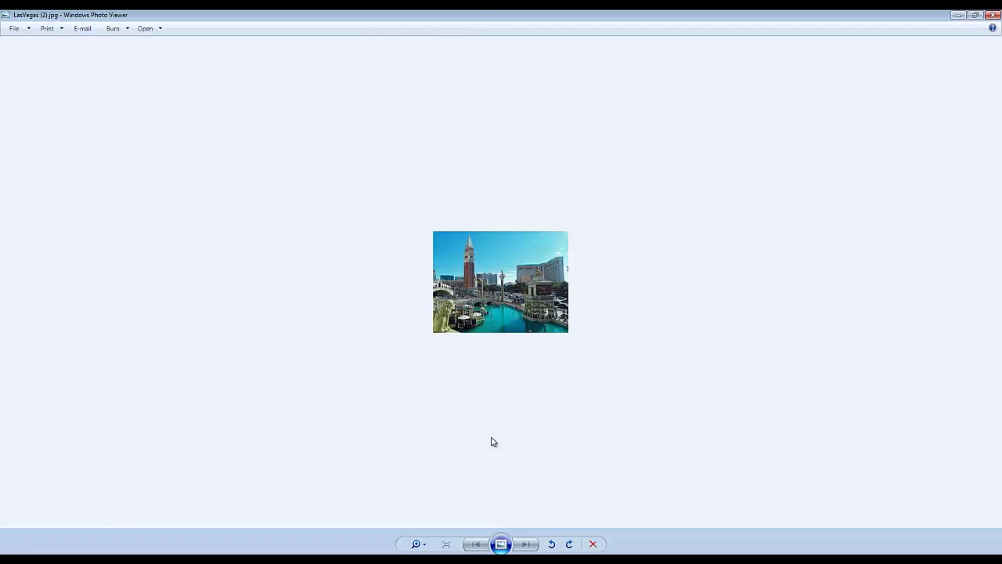
left_click(991, 15)
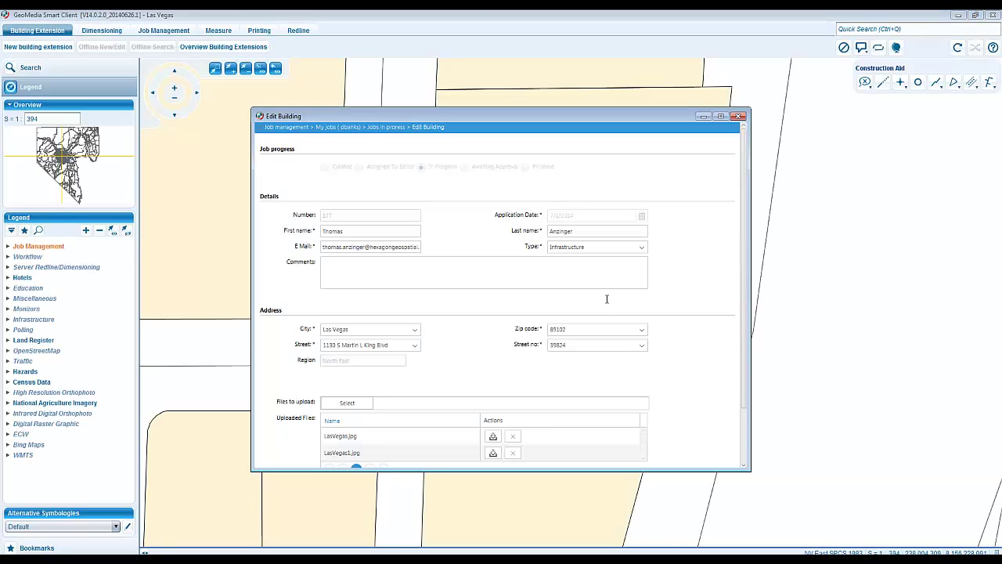
scroll(669, 338, "down", 2)
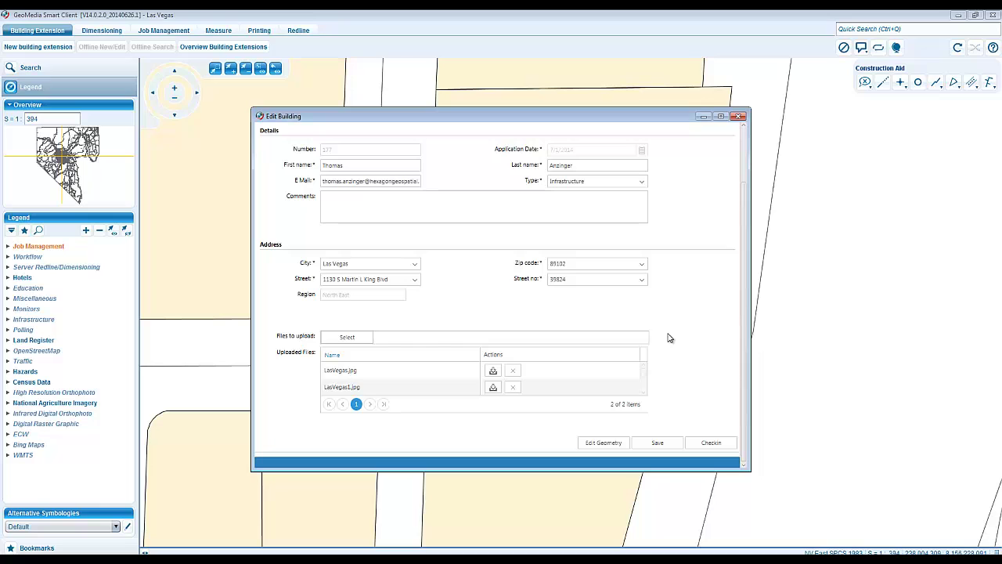
scroll(527, 156, "up", 1)
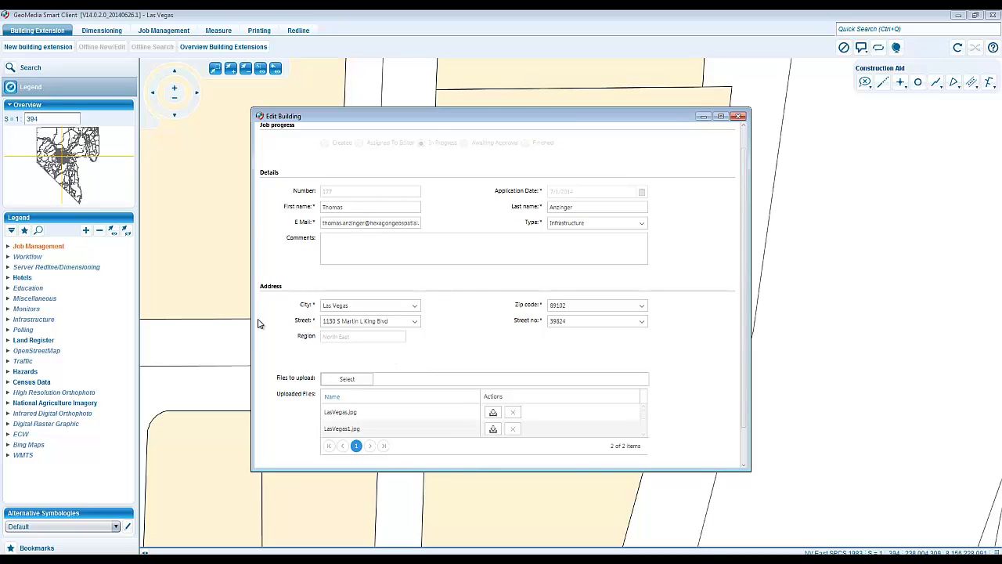
scroll(260, 324, "down", 1)
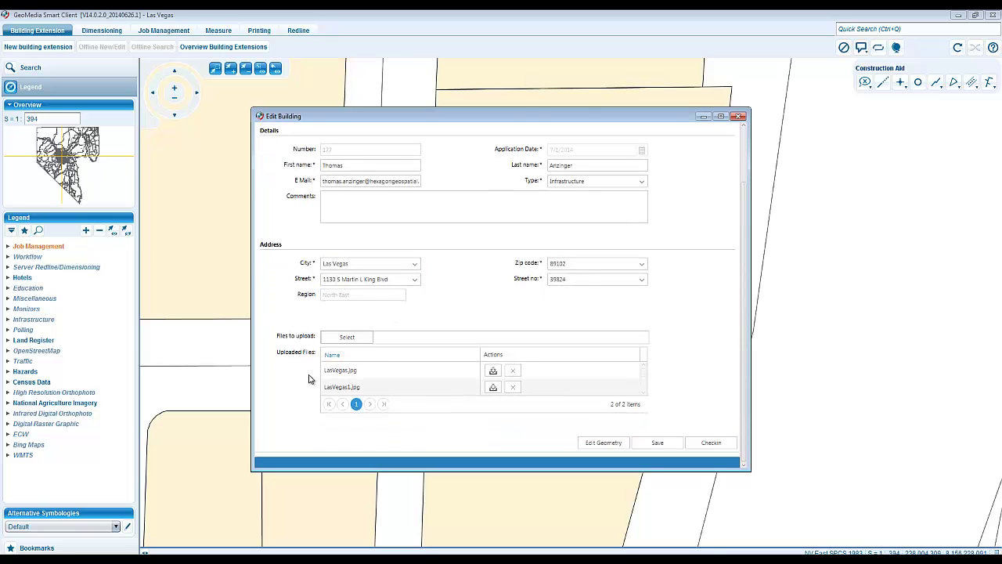
left_click_drag(525, 116, 186, 101)
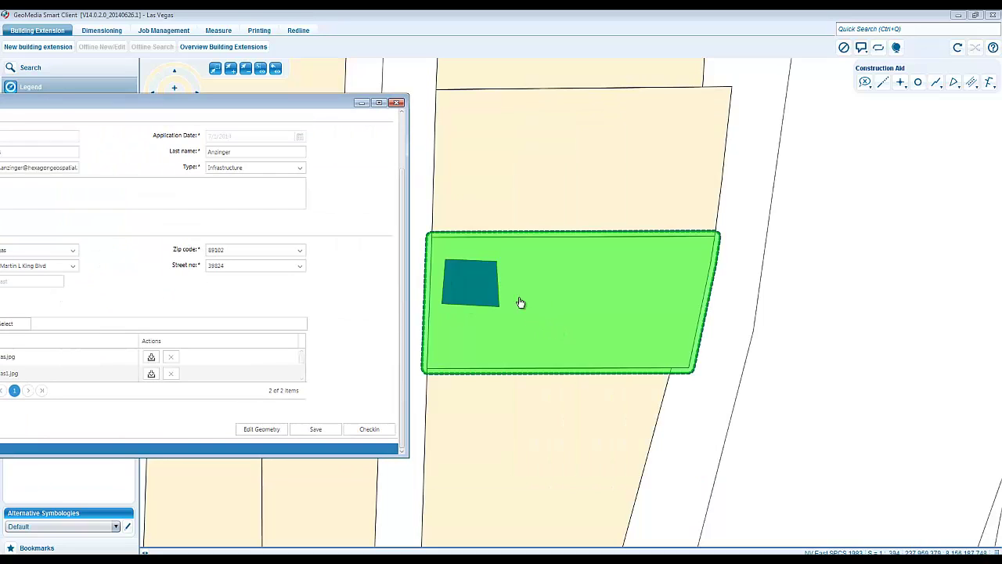
mouse_move(492, 317)
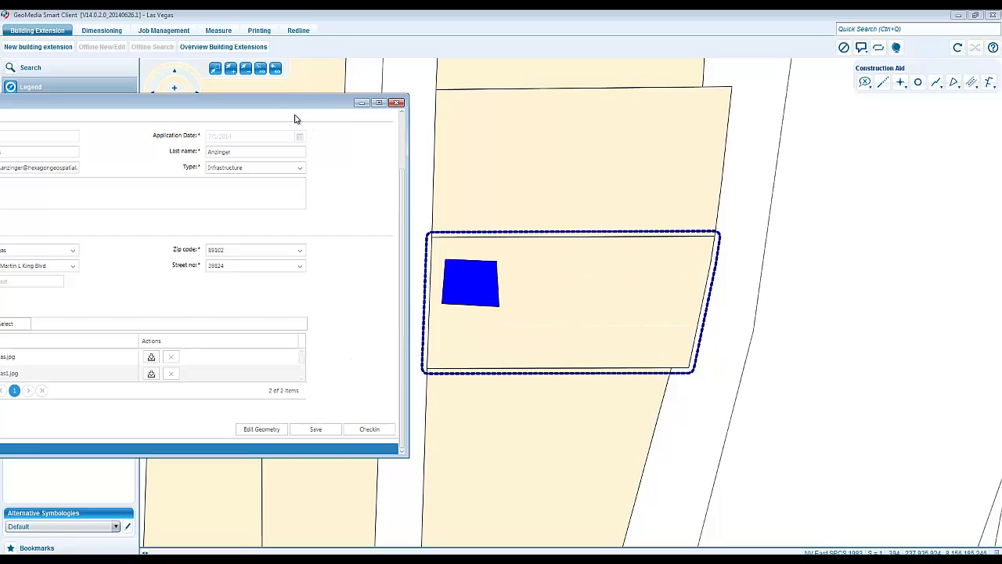
left_click_drag(346, 102, 564, 83)
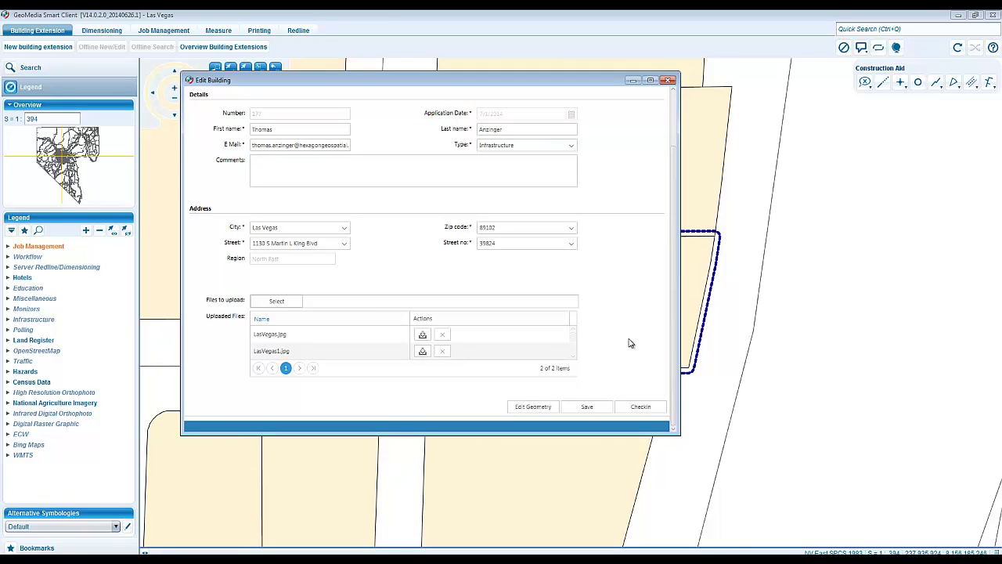
- Check in job 177 and select it in Finished Jobs, now Awaiting Approval
left_click(640, 407)
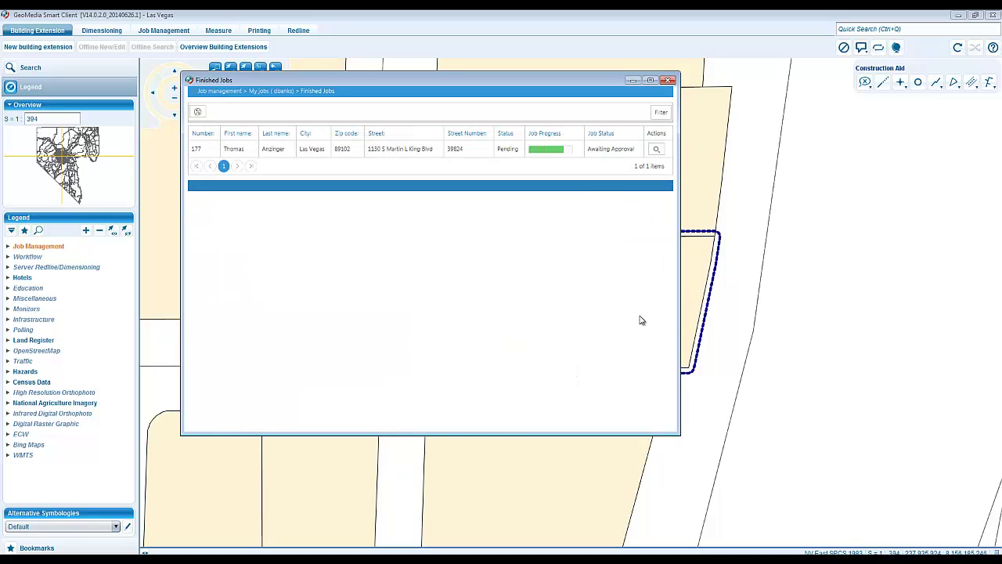
left_click(532, 150)
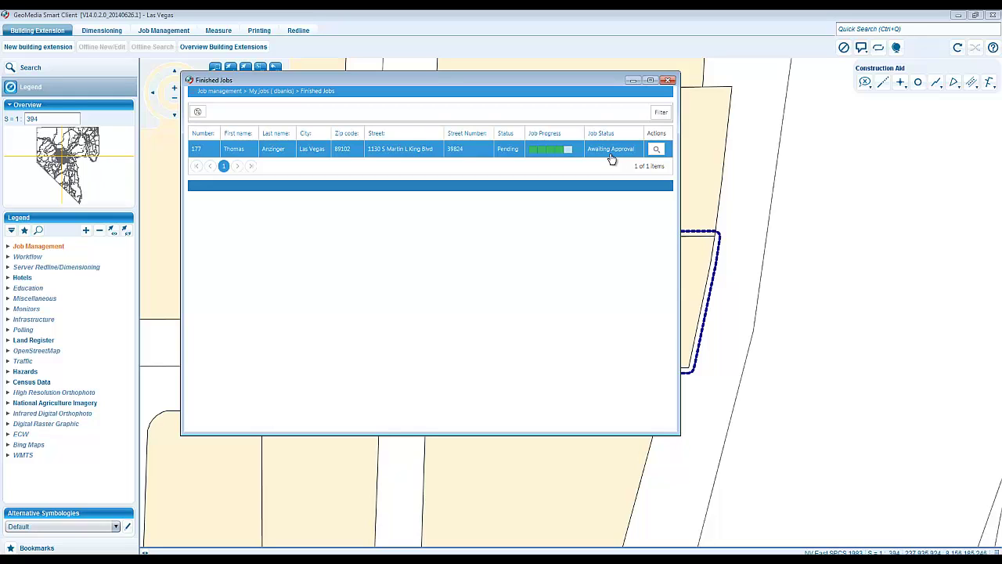
- Close Finished Jobs, quit the Smart Client, and relaunch it from the portal keeping the .jnlp file
left_click(669, 80)
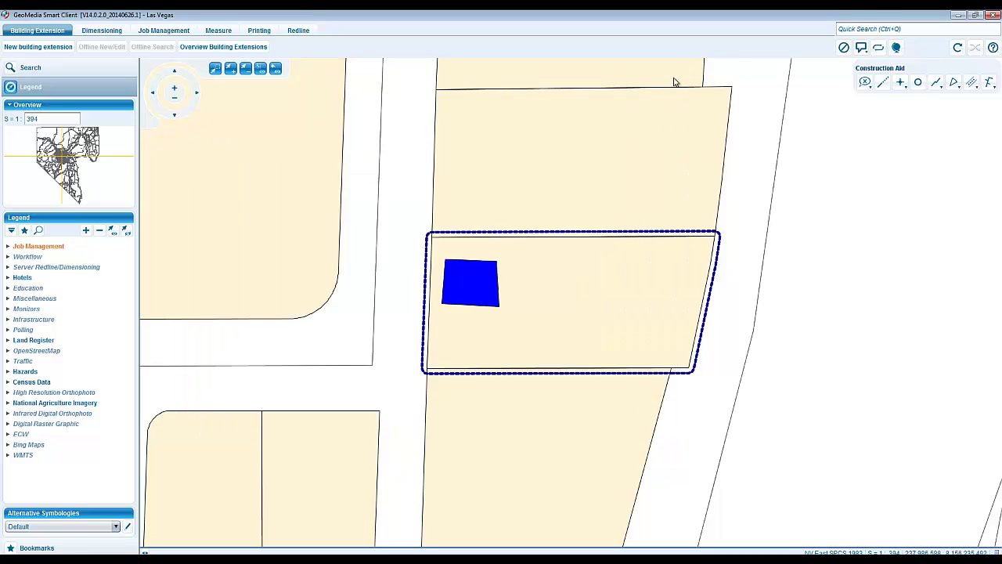
left_click(993, 15)
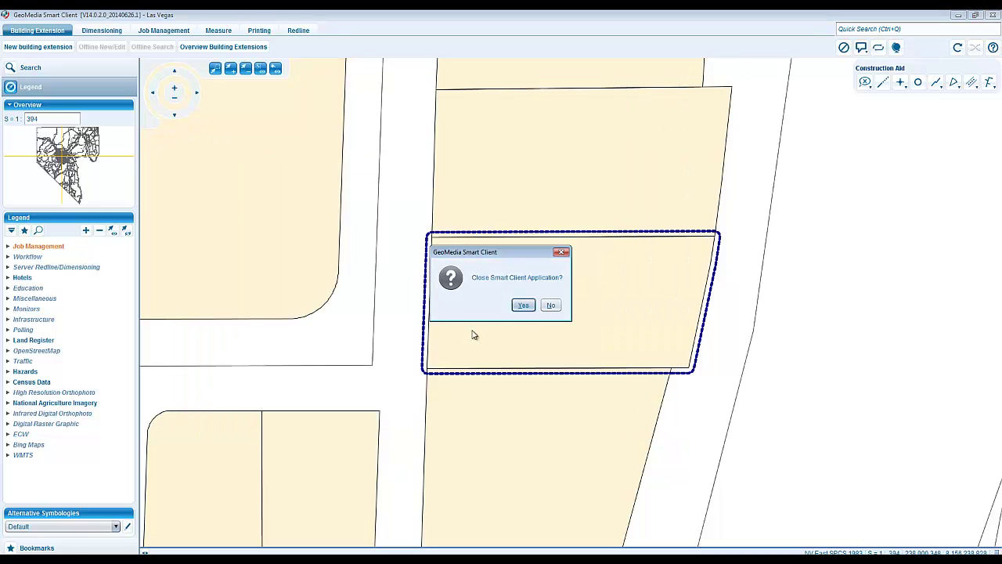
left_click(520, 305)
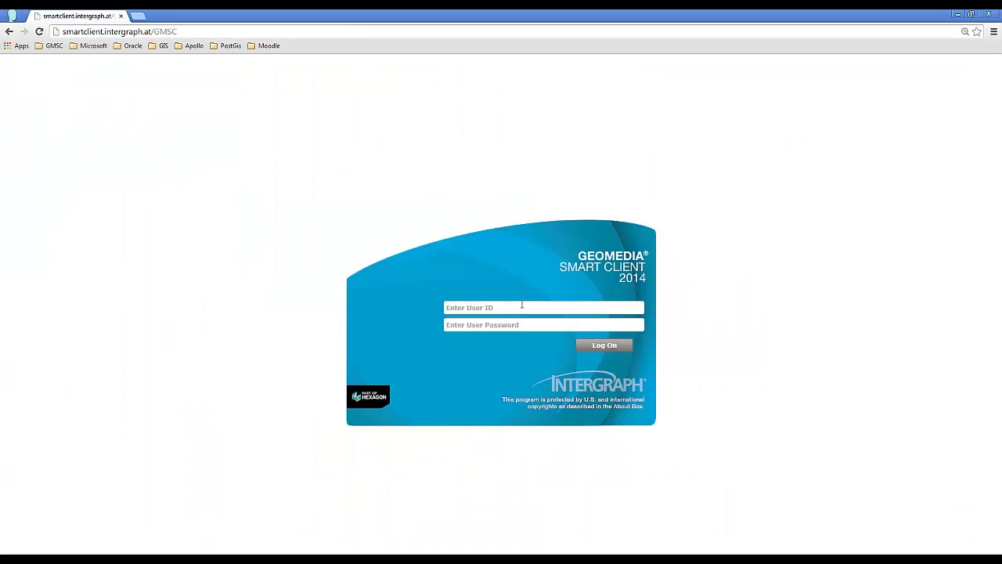
left_click(246, 32)
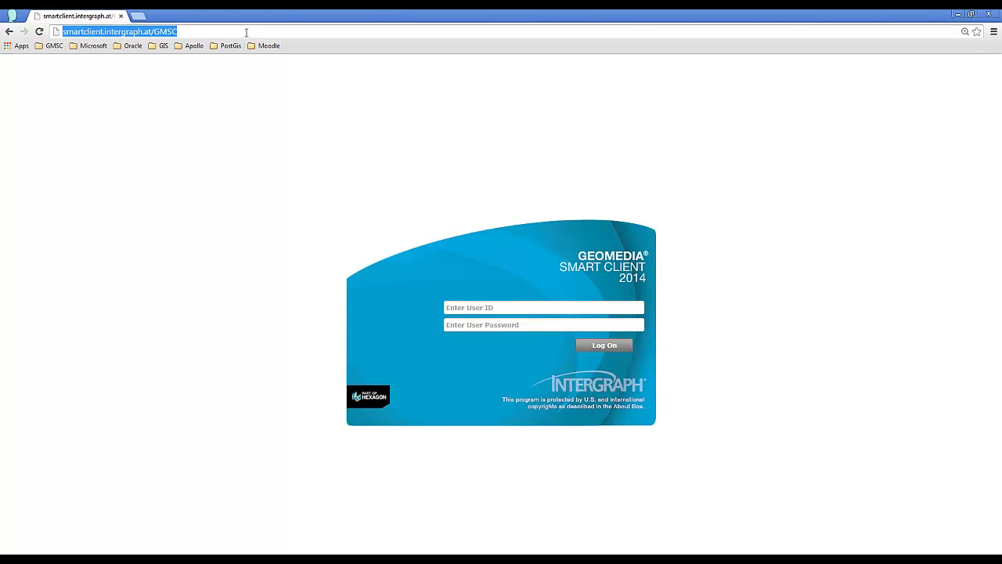
key("Return")
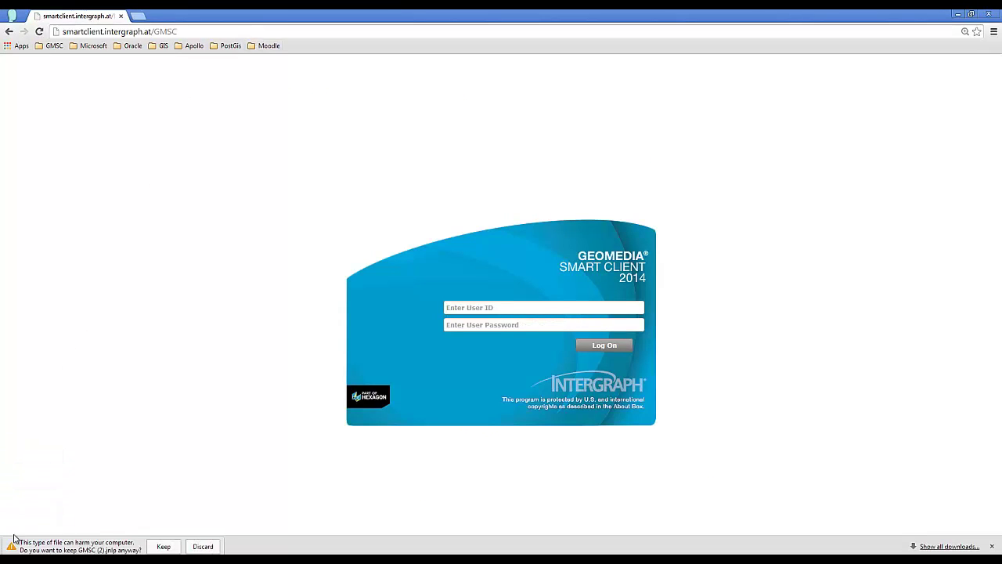
left_click(164, 546)
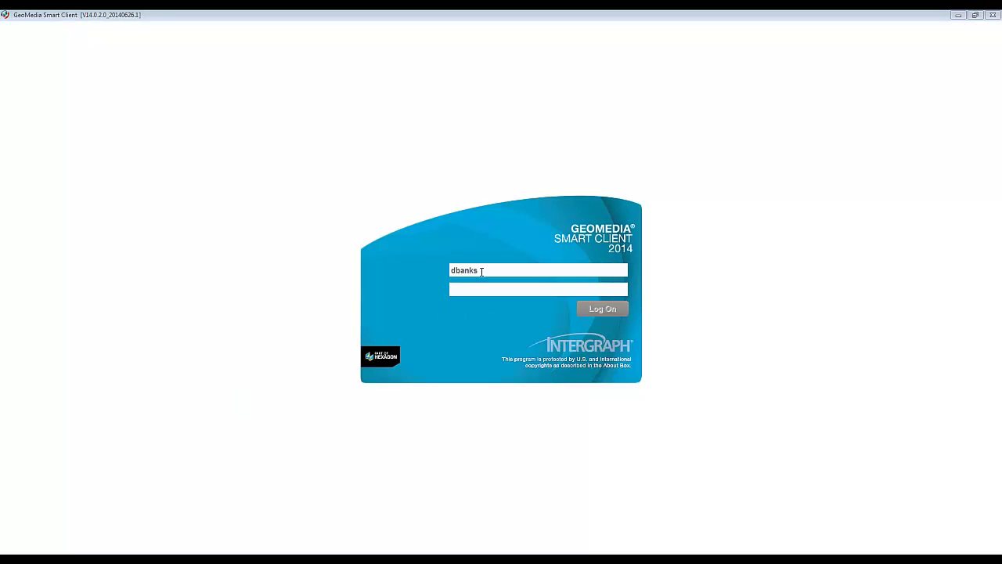
- Log on to GeoMedia Smart Client as the Supervisor user with the account password
double_click(481, 272)
type("Supervisor")
key("Tab")
type("*")
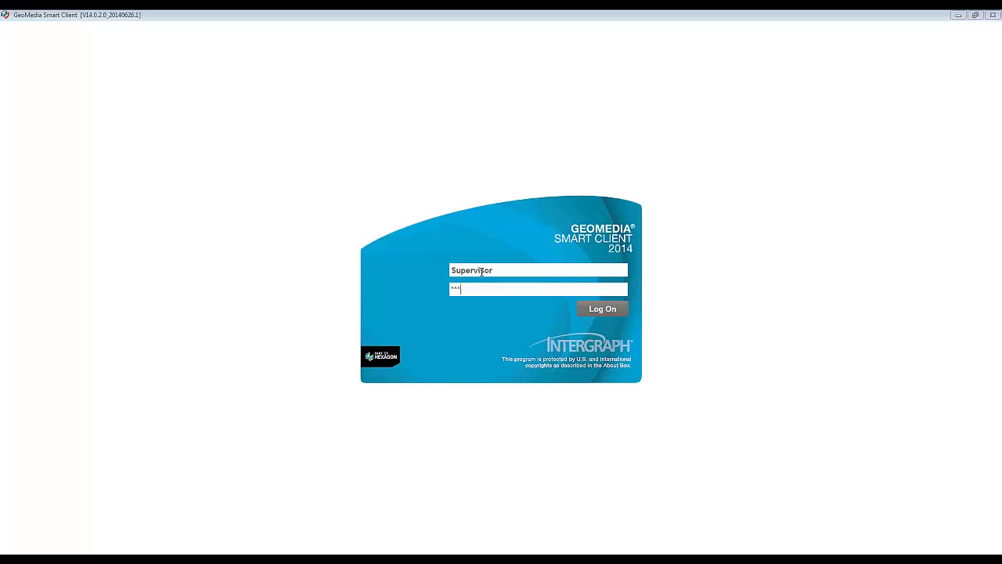
left_click(608, 310)
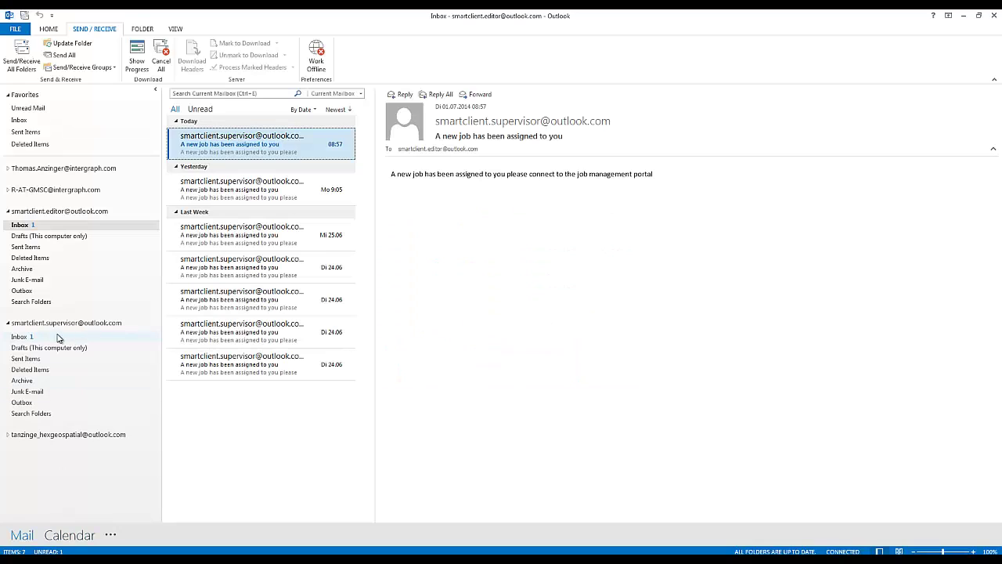
- Fetch new mail in the supervisor inbox and read the 'Job 177 has been finished' notice
left_click(58, 337)
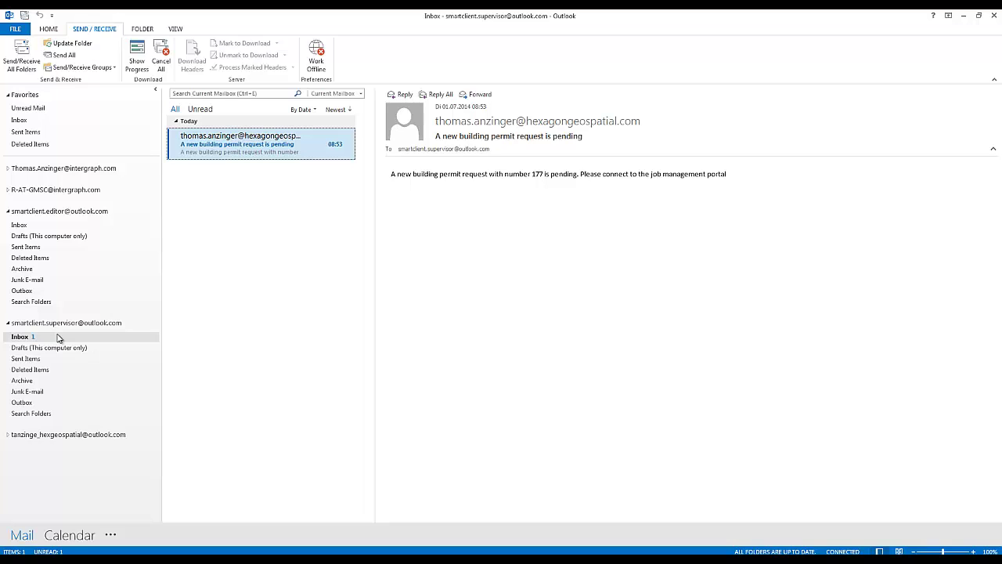
left_click(14, 55)
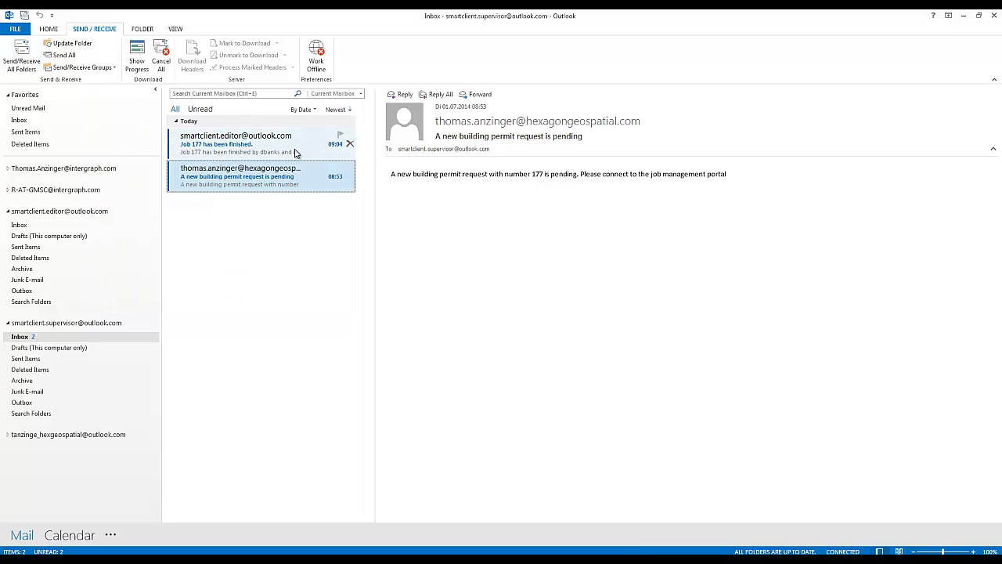
left_click(284, 152)
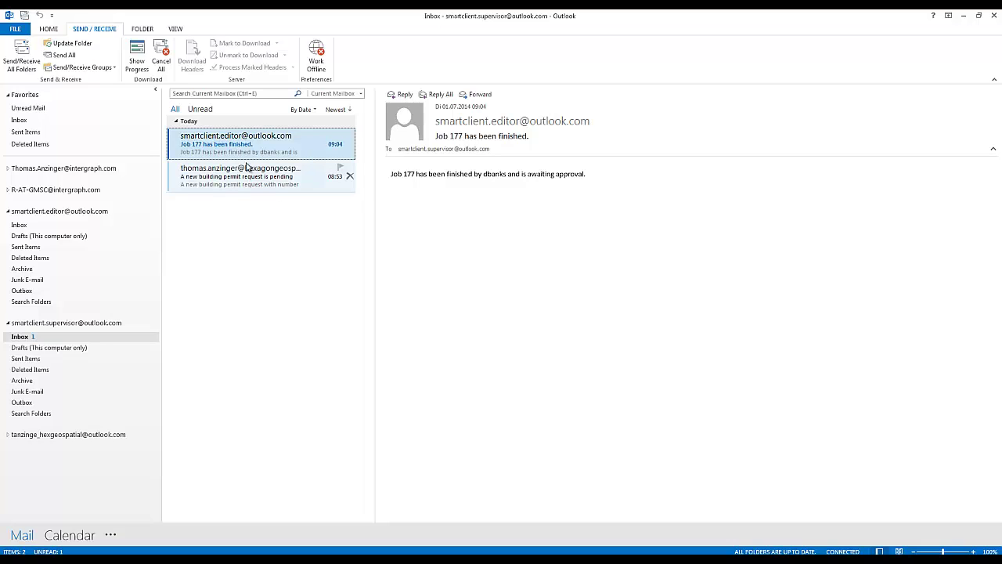
double_click(408, 175)
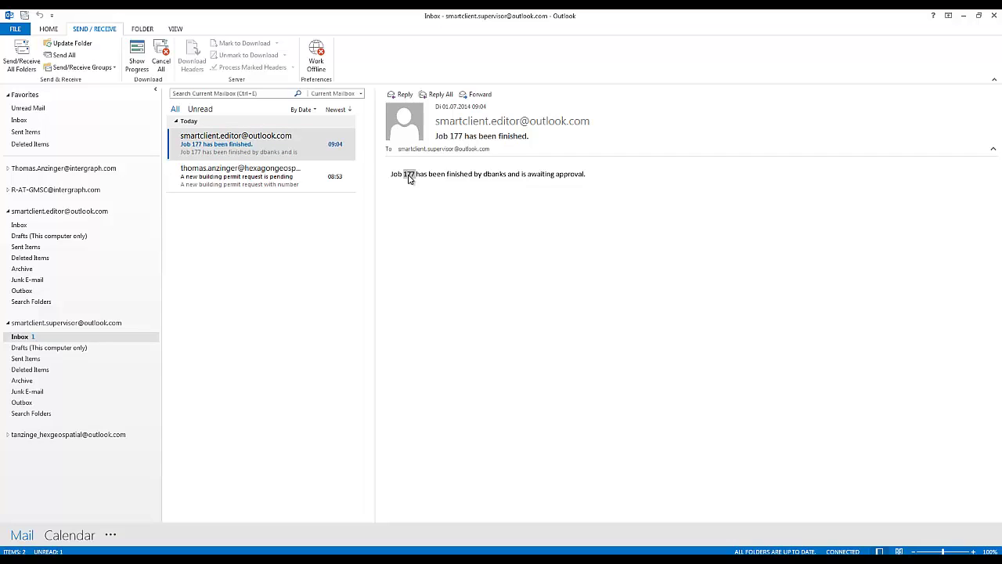
left_click(963, 15)
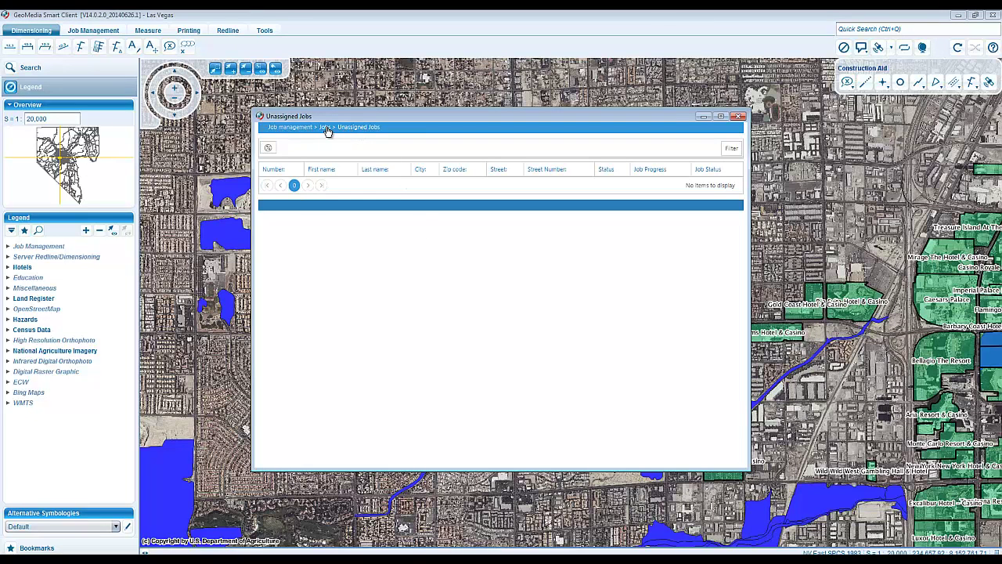
- Find job 177 under All Jobs, then open its approval form from Jobs to approve
left_click(325, 128)
left_click(314, 163)
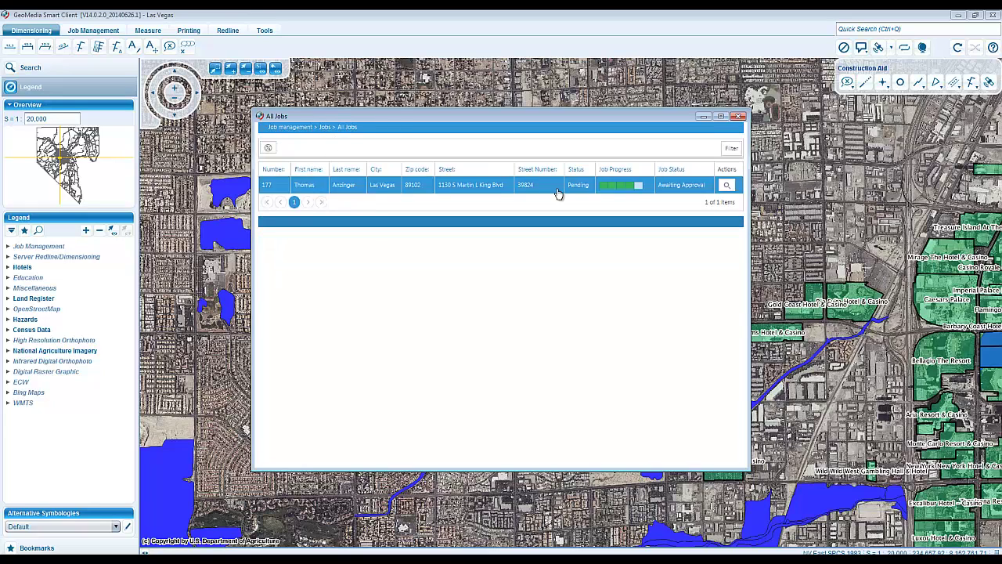
left_click(603, 190)
double_click(357, 186)
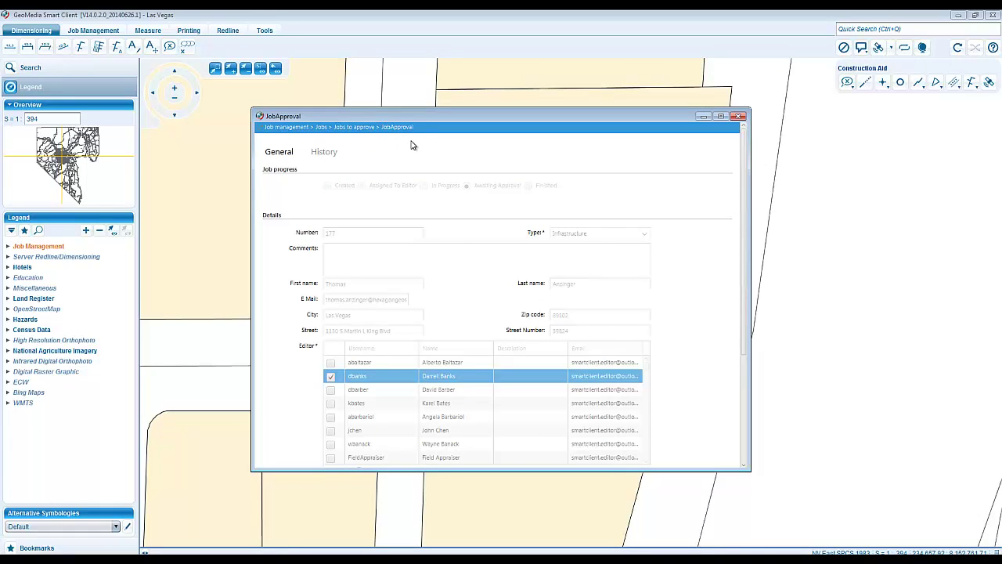
left_click(322, 129)
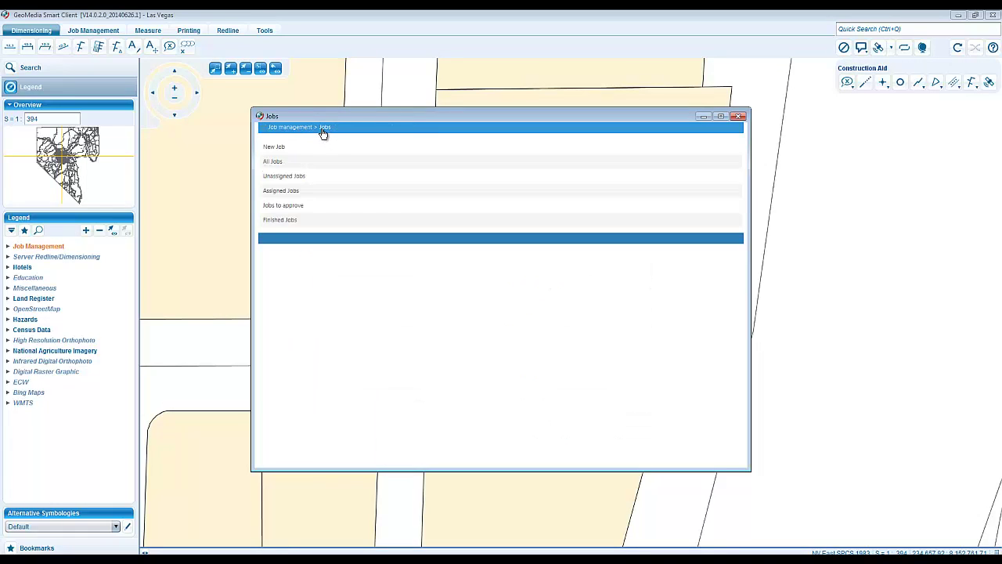
left_click(301, 210)
double_click(340, 188)
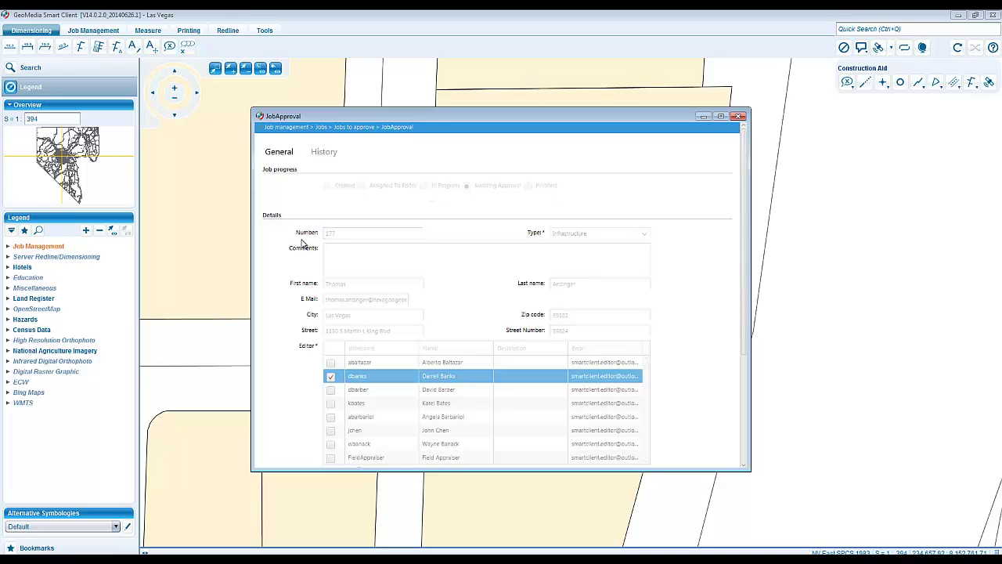
- Review job 177's History and General details, then move the approval form off the parcel
scroll(301, 297, "down", 1)
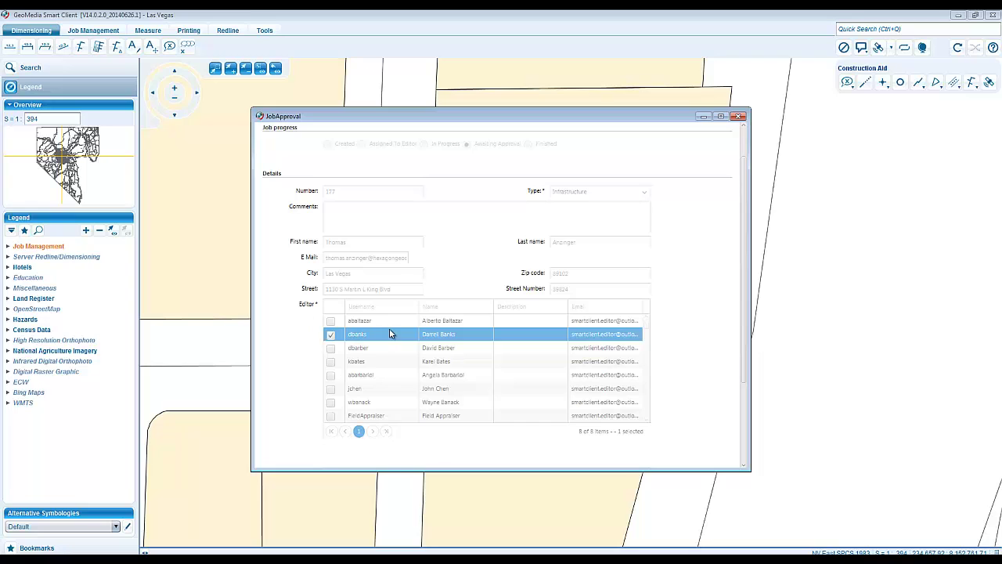
scroll(386, 286, "up", 1)
left_click(319, 154)
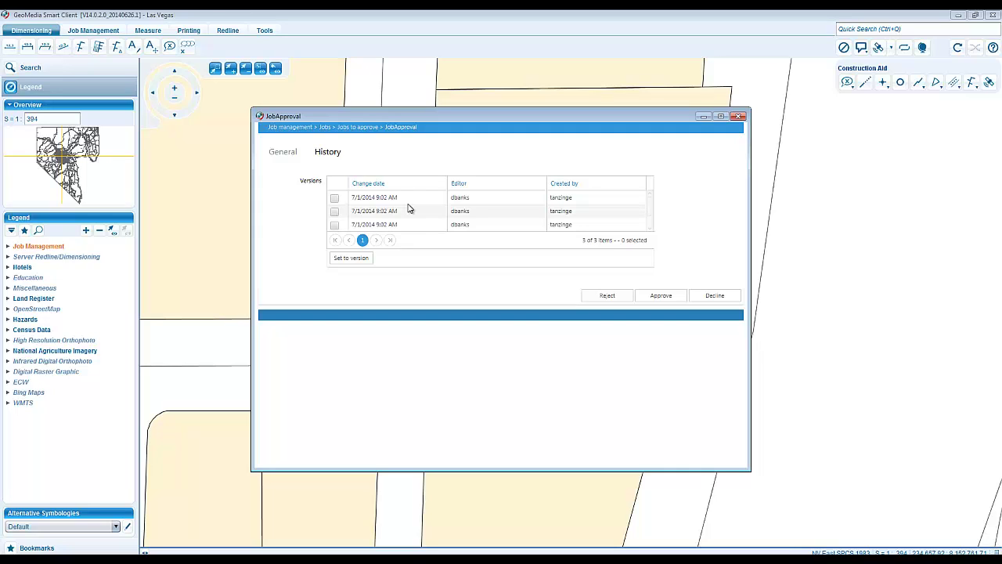
left_click(283, 153)
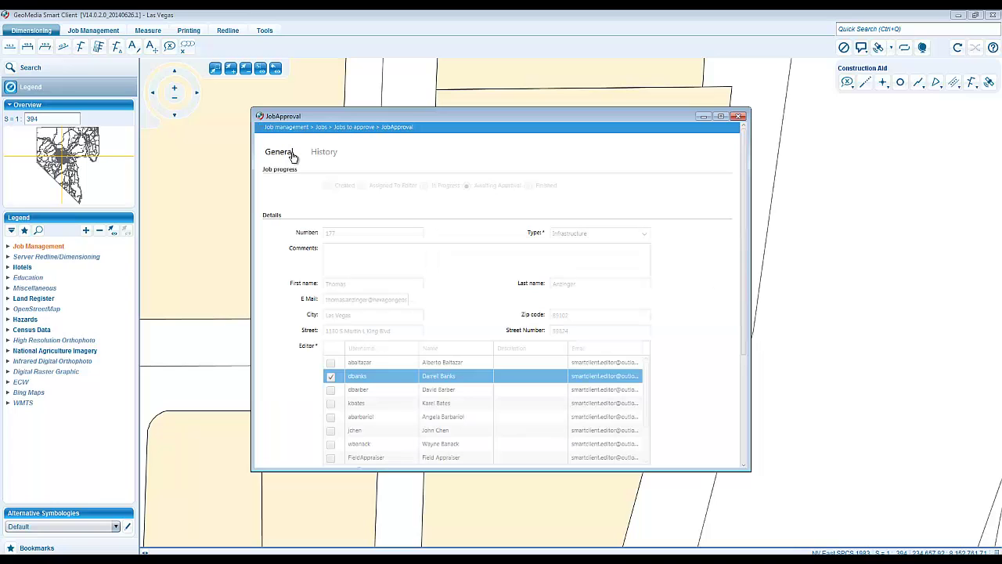
left_click_drag(525, 124, 469, 94)
scroll(529, 179, "down", 1)
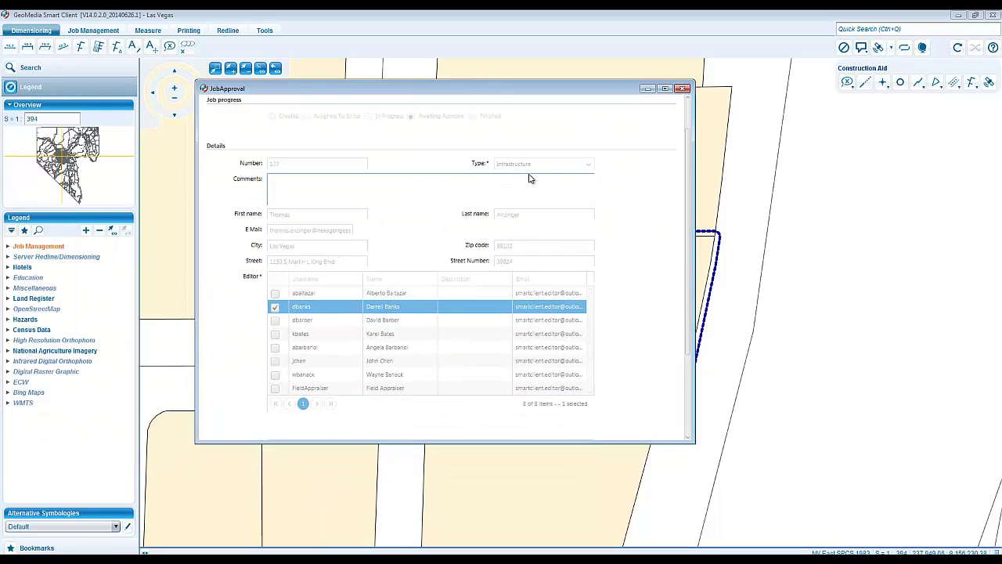
scroll(529, 179, "down", 3)
- Display the Buildings layer from the Job Management legend group
left_click(13, 248)
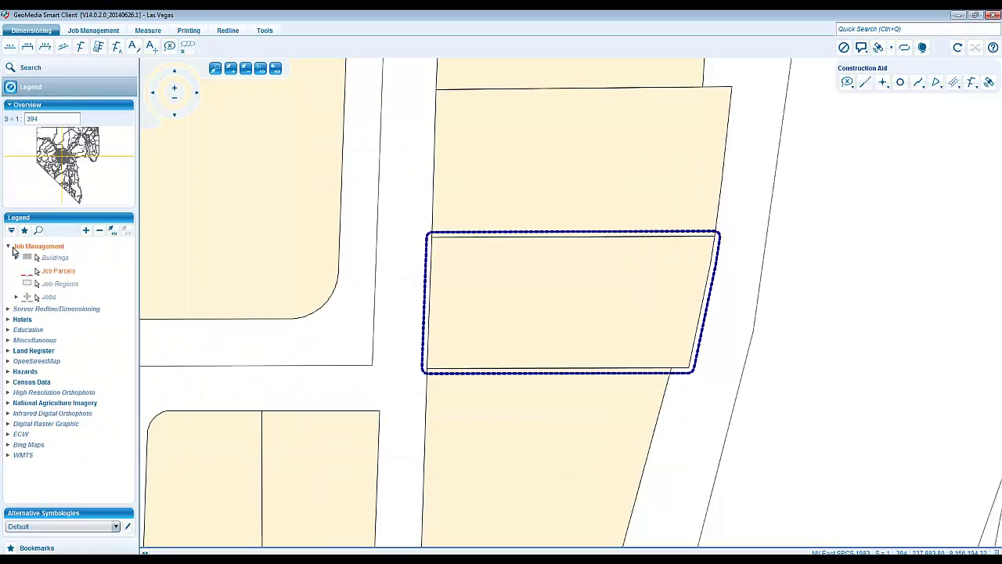
left_click(55, 258)
right_click(56, 260)
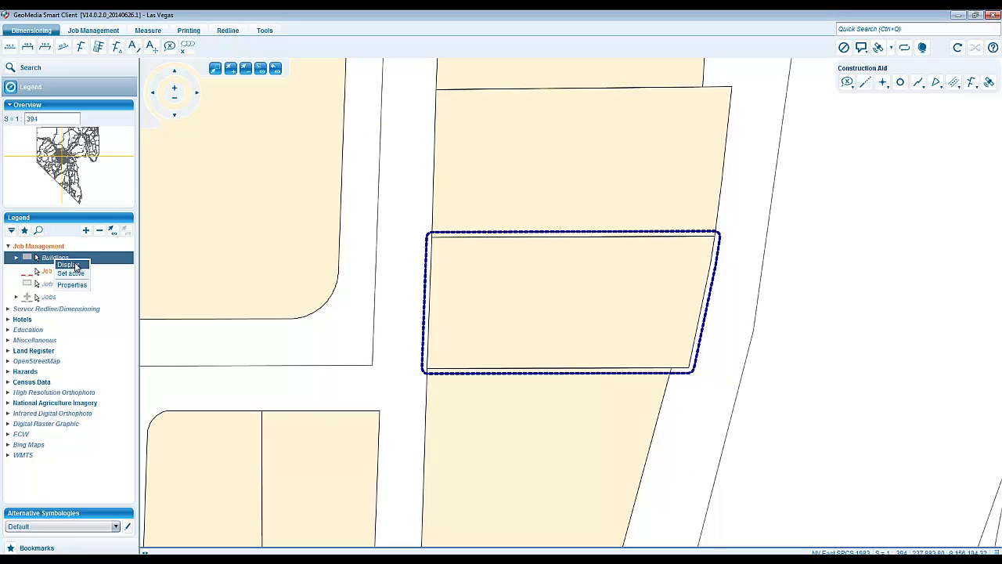
left_click(67, 265)
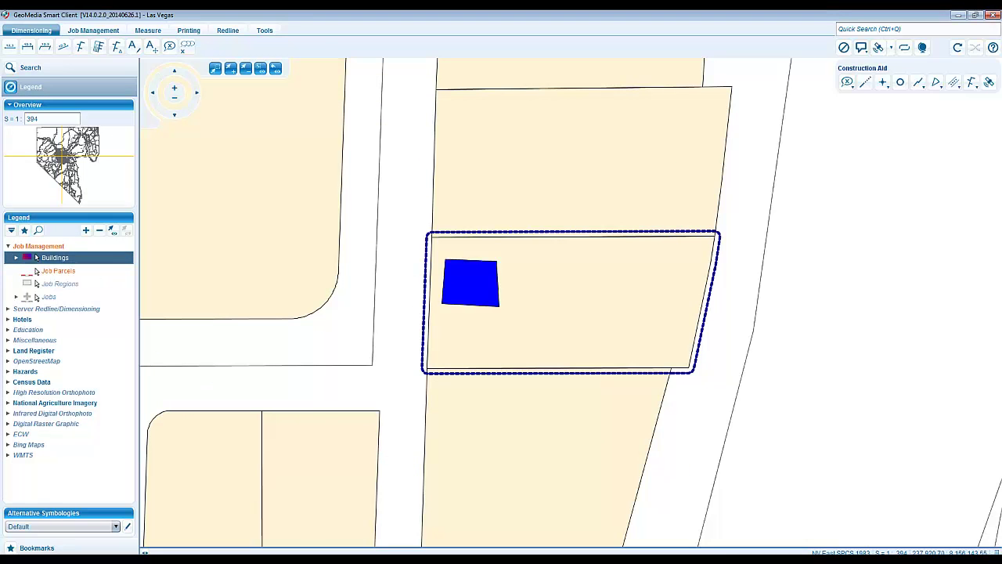
- Restore the JobApproval form and move it clear of the new building
mouse_move(546, 557)
left_click(554, 540)
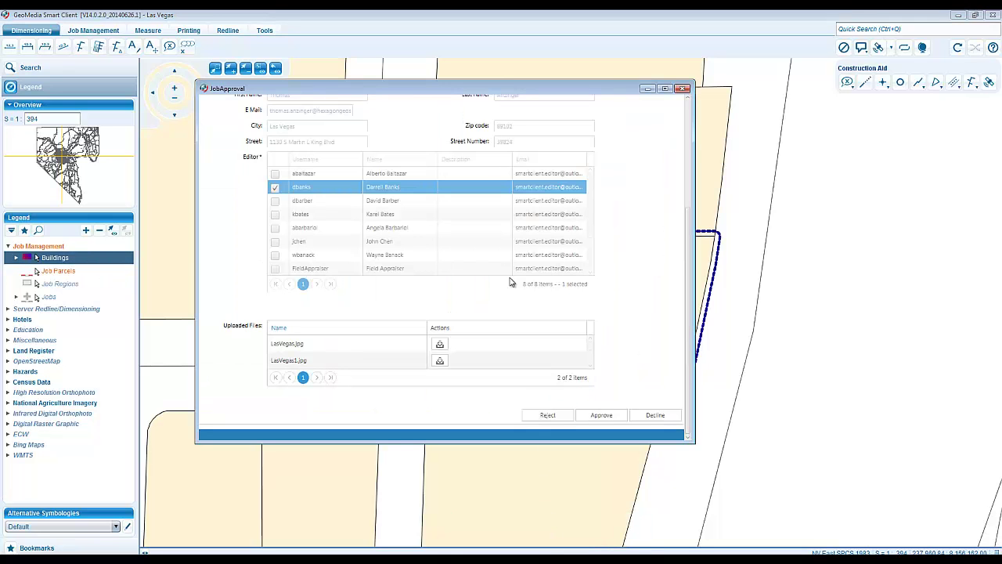
left_click_drag(489, 92, 800, 86)
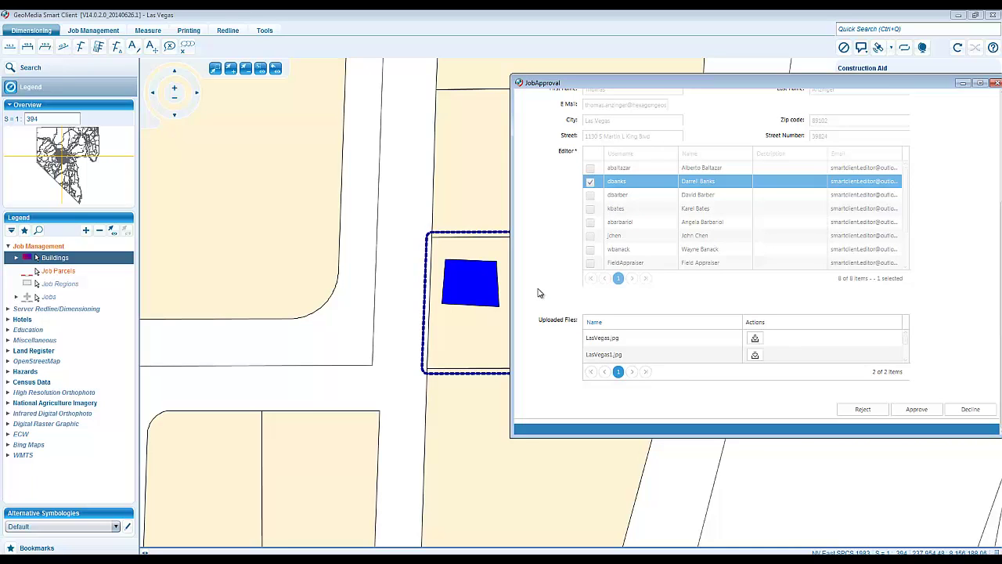
- Expand the Buildings status classes and approve building permit job 177 in the JobApproval form
left_click(15, 257)
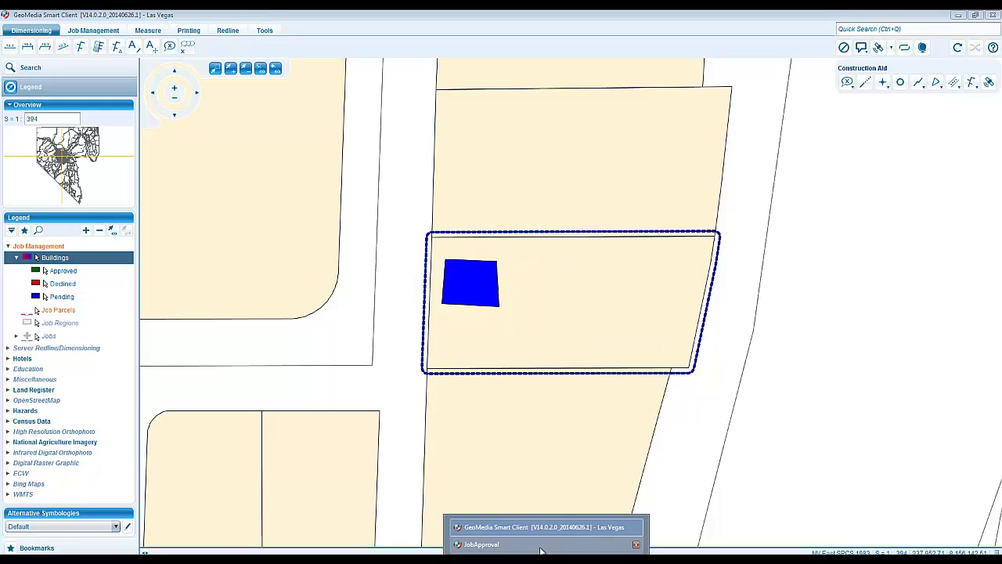
left_click(540, 548)
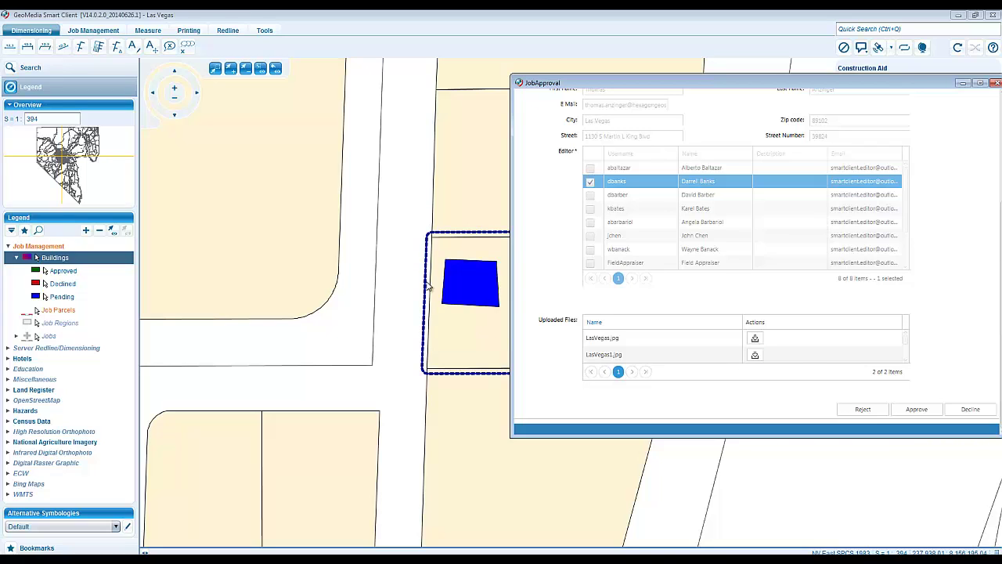
mouse_move(468, 277)
left_click(920, 411)
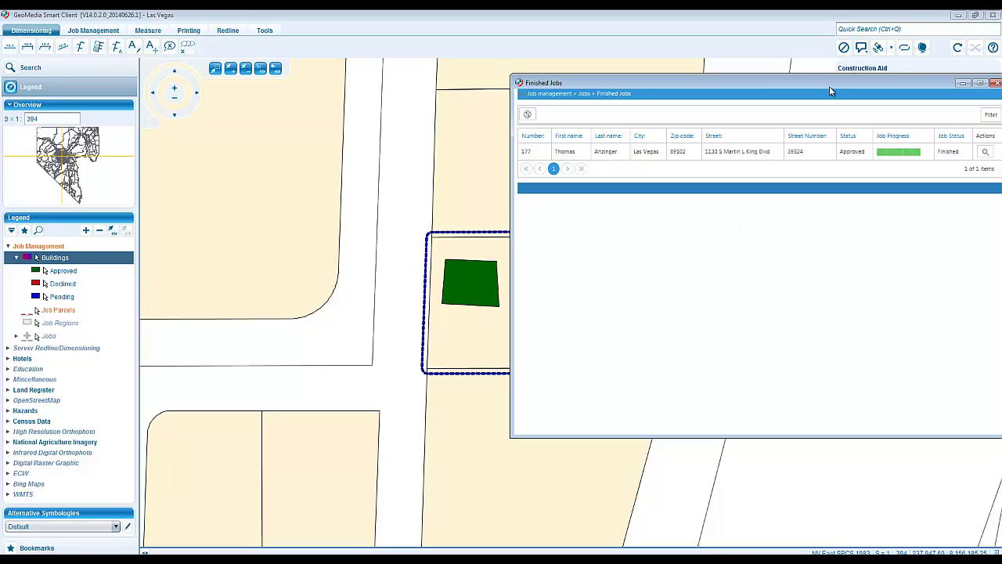
- Move the Finished Jobs window aside and open the new 'Building Permit Request Number: 177' e-mail
left_click_drag(829, 86, 777, 89)
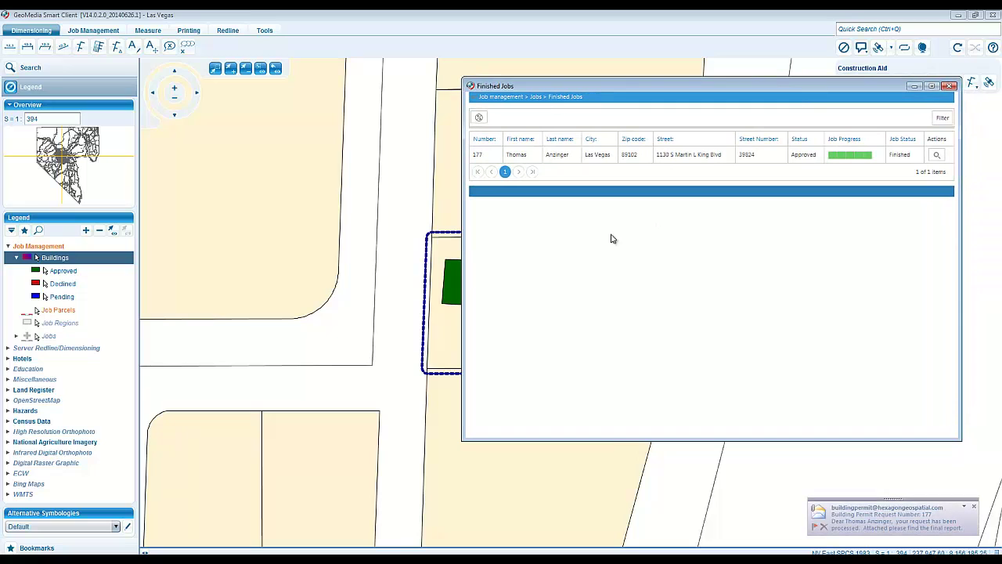
left_click(853, 526)
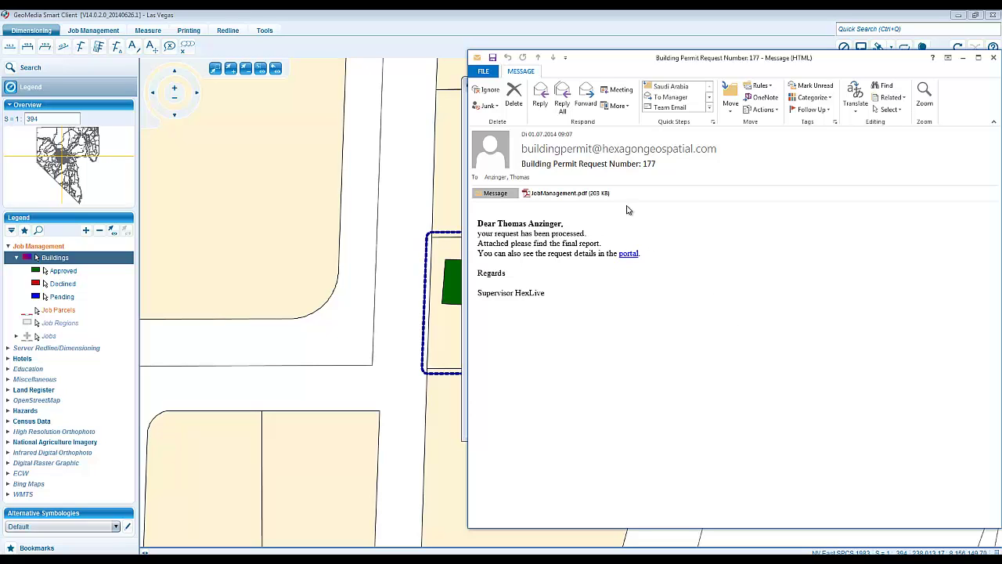
- Open the JobManagement.pdf attachment of the request 177 e-mail
double_click(574, 194)
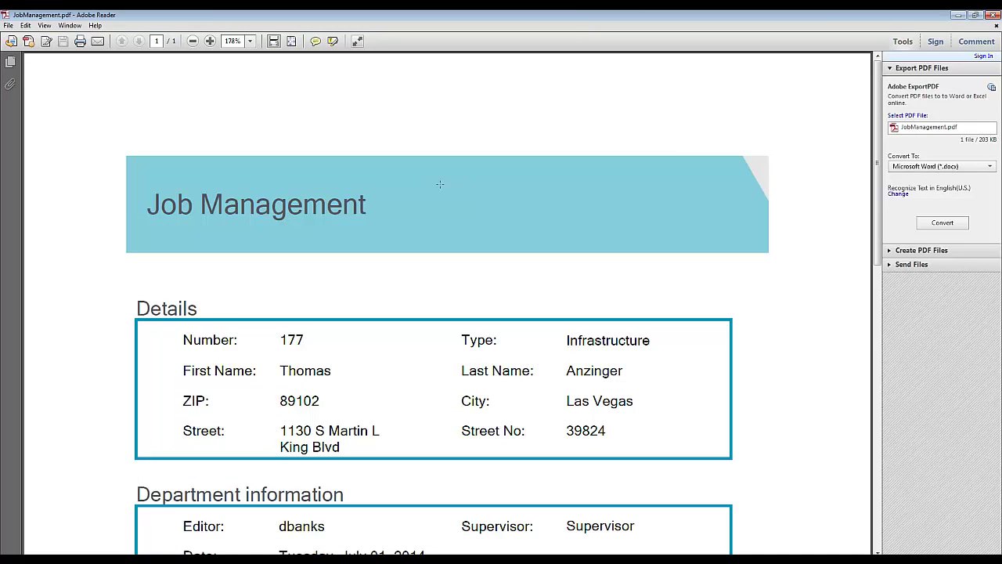
- Read through the JobManagement.pdf report, highlighting the Editor line, then close Adobe Reader
scroll(166, 211, "down", 3)
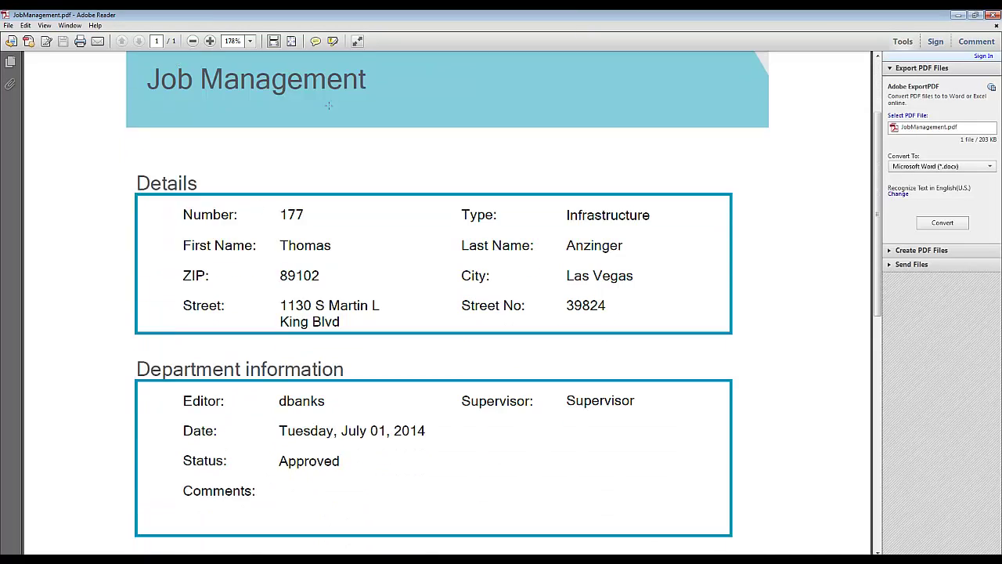
scroll(328, 105, "down", 2)
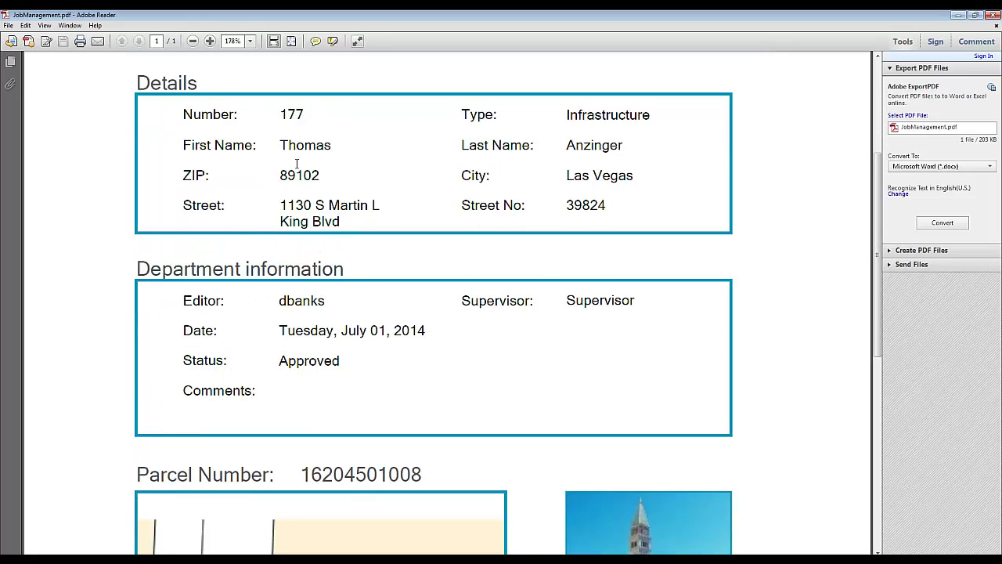
scroll(501, 119, "down", 3)
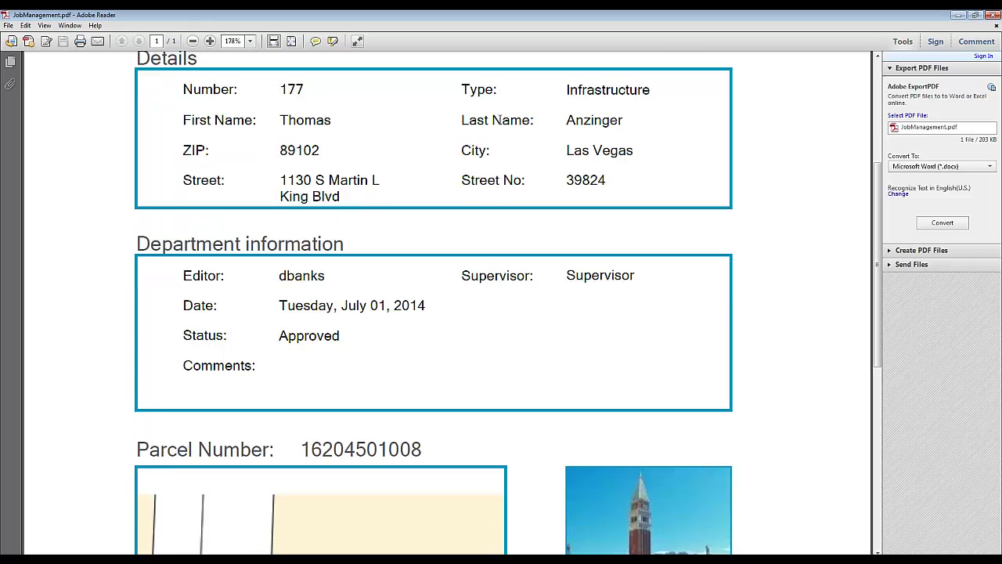
scroll(496, 125, "down", 1)
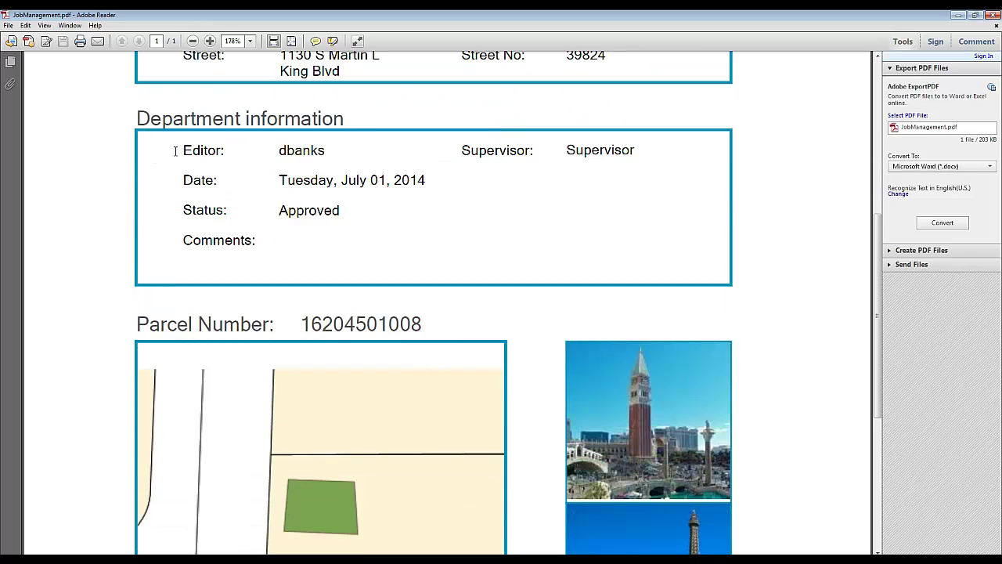
left_click_drag(176, 151, 327, 150)
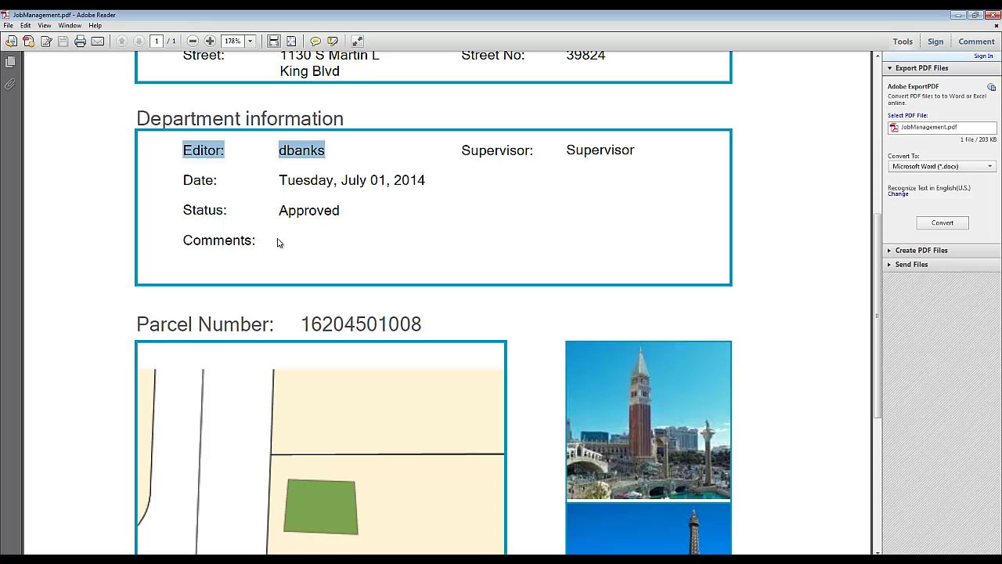
scroll(275, 243, "down", 4)
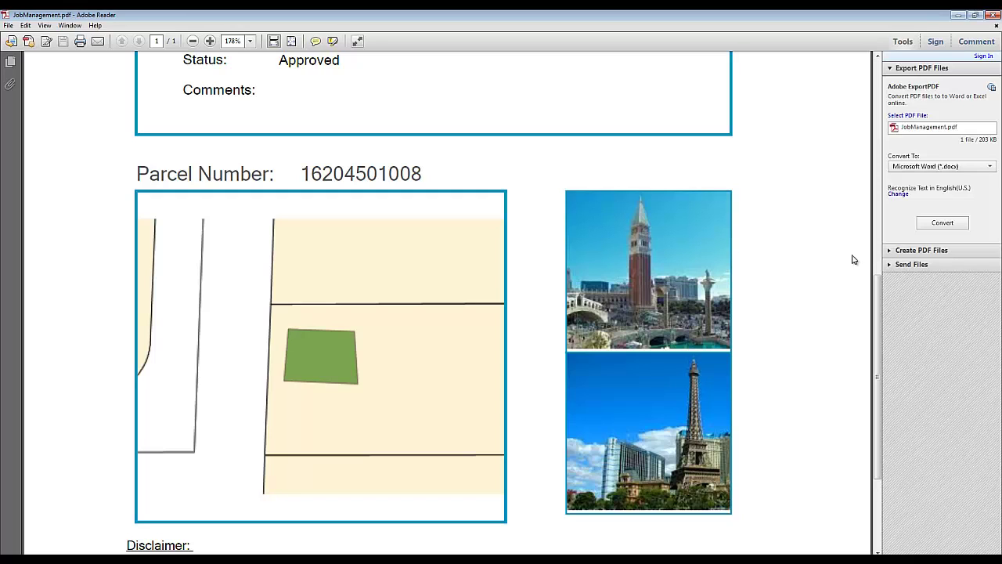
scroll(849, 260, "down", 1)
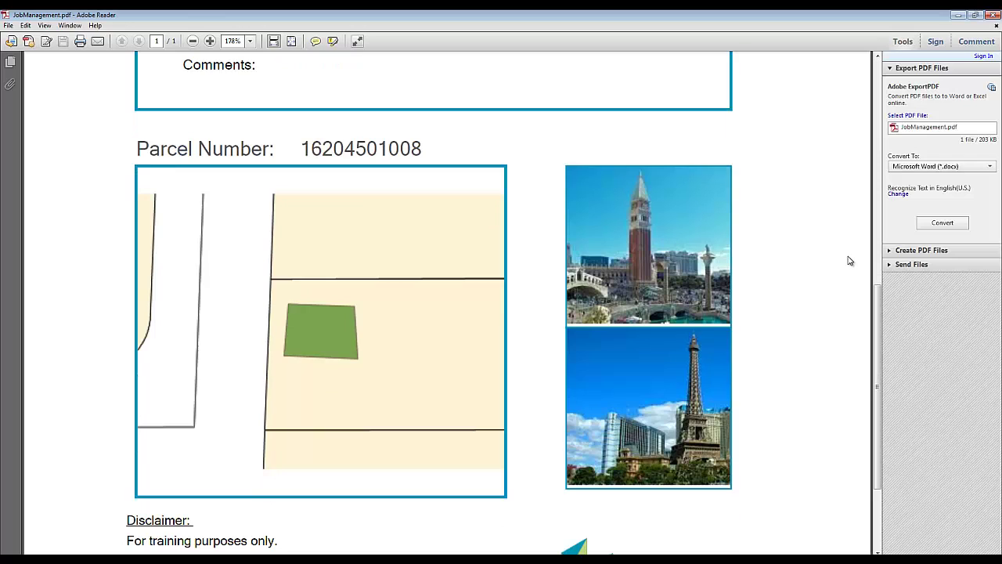
scroll(849, 260, "up", 1)
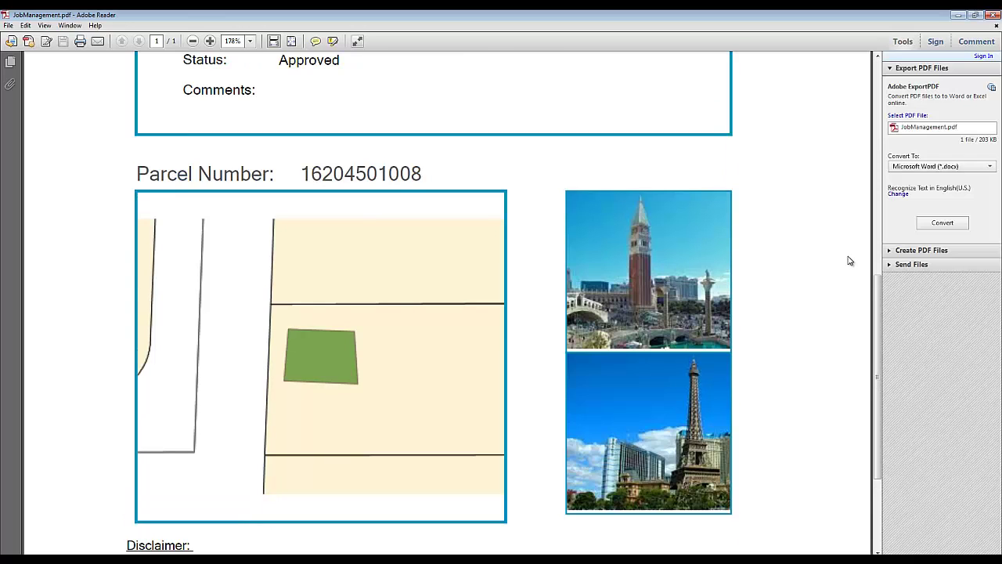
scroll(849, 258, "down", 1)
scroll(847, 256, "up", 5)
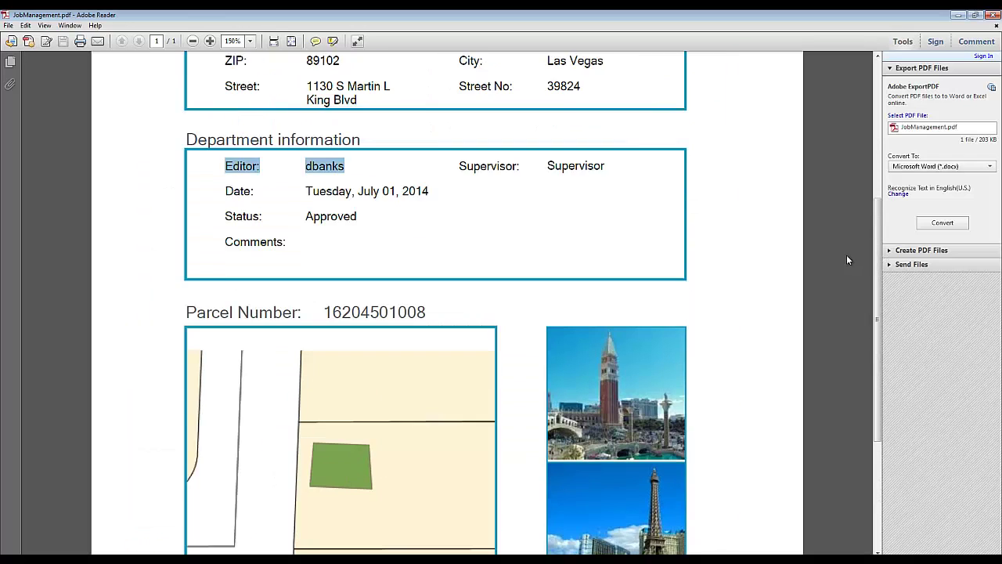
scroll(846, 259, "up", 6)
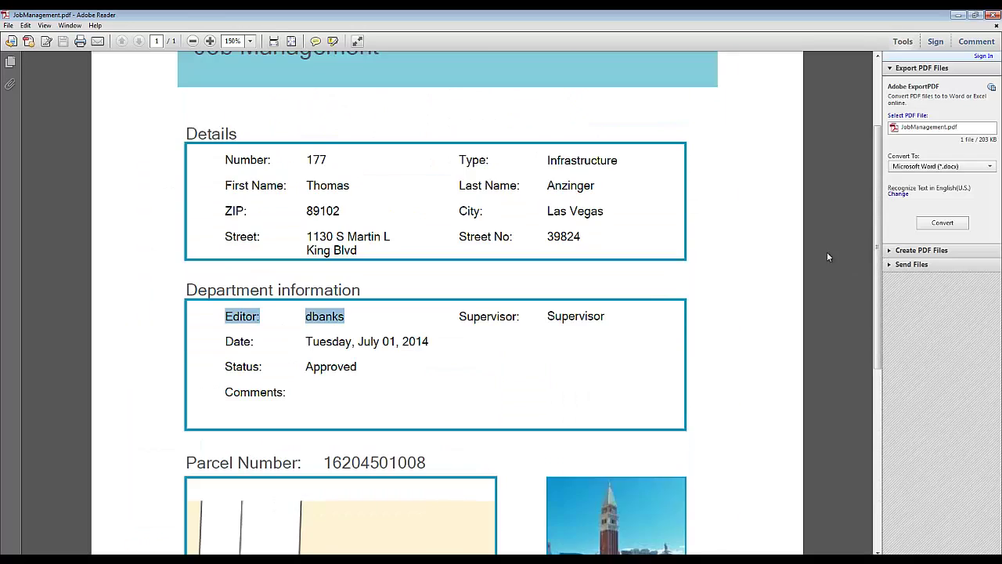
left_click(990, 16)
- Return to Smart Client and open the Details of finished job 177
left_click(459, 14)
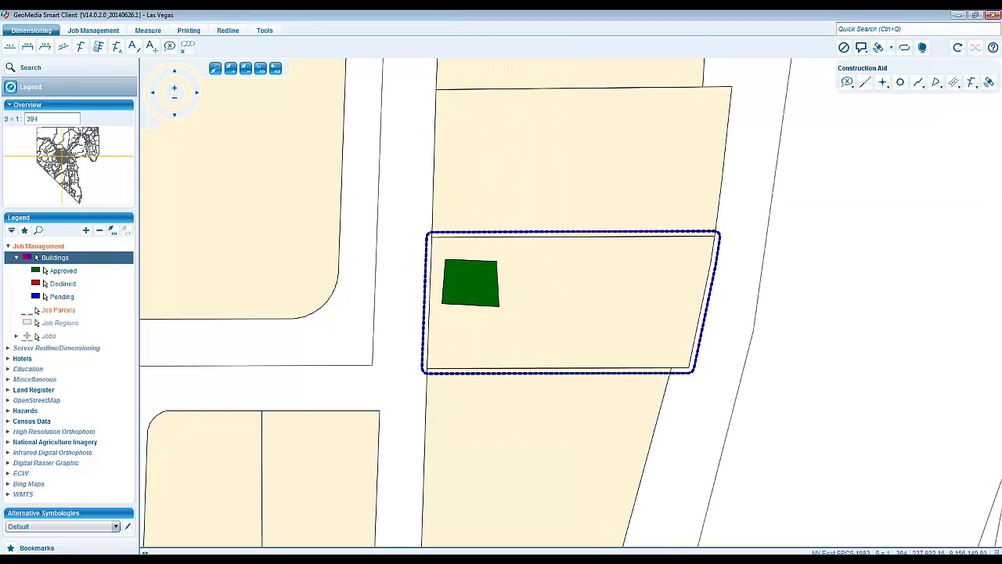
left_click(501, 544)
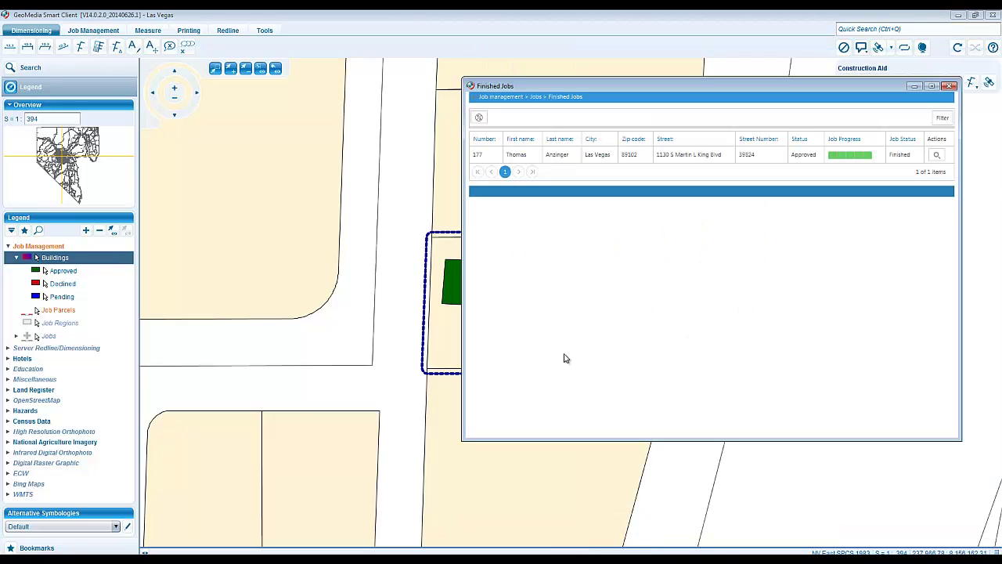
double_click(557, 156)
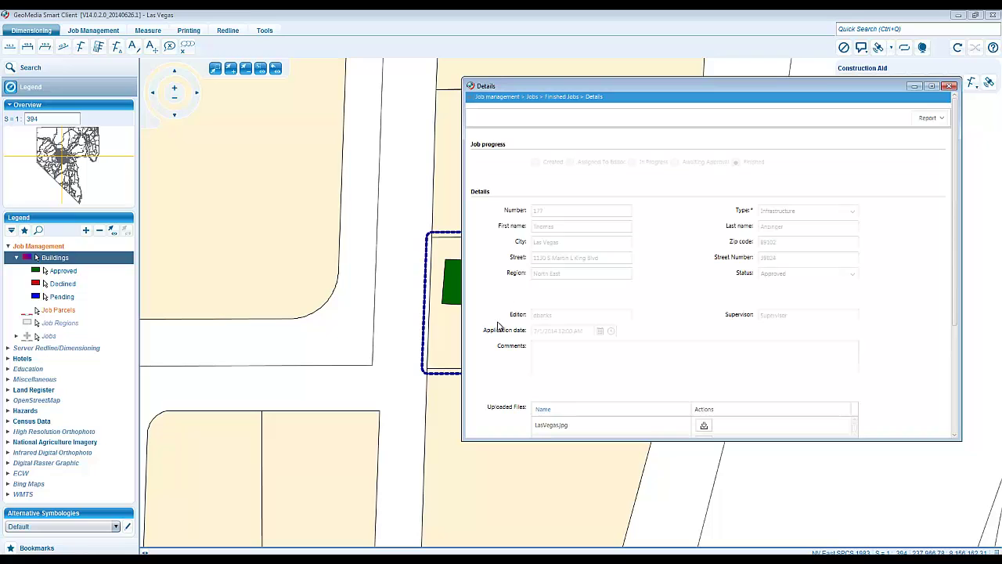
- Generate a PDF report of job 177 from the Details Report dropdown
scroll(498, 326, "down", 3)
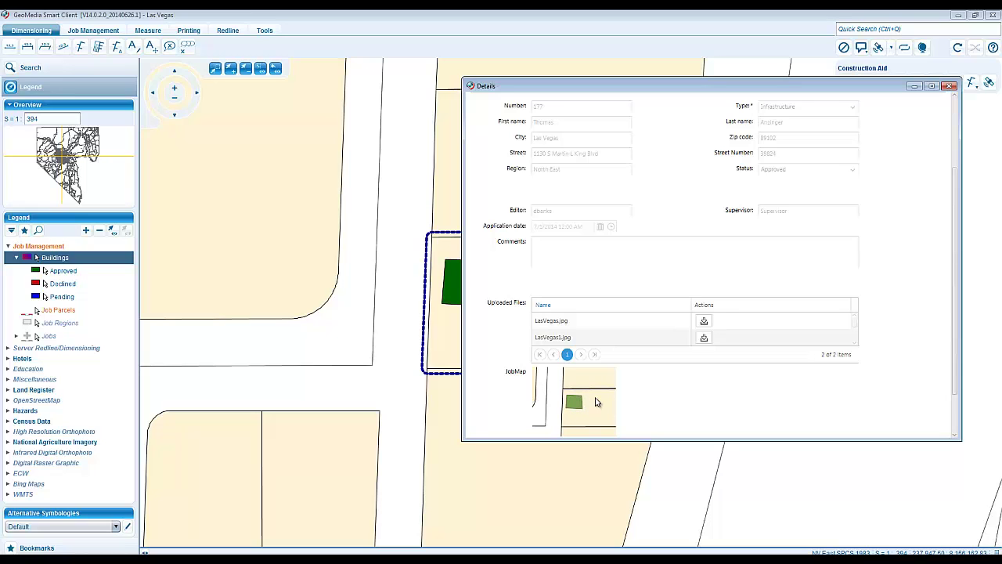
scroll(909, 352, "up", 1)
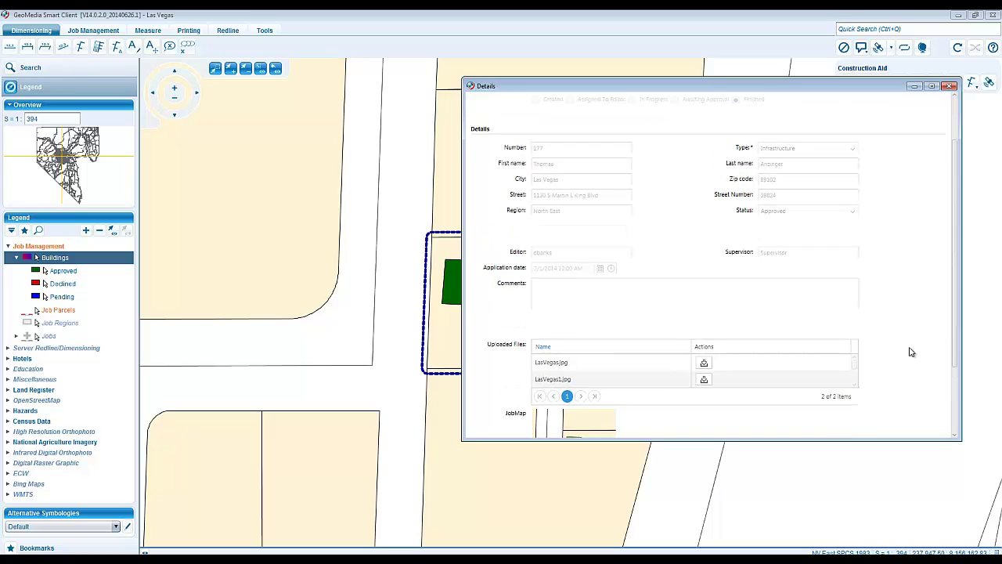
scroll(909, 352, "up", 1)
left_click(928, 118)
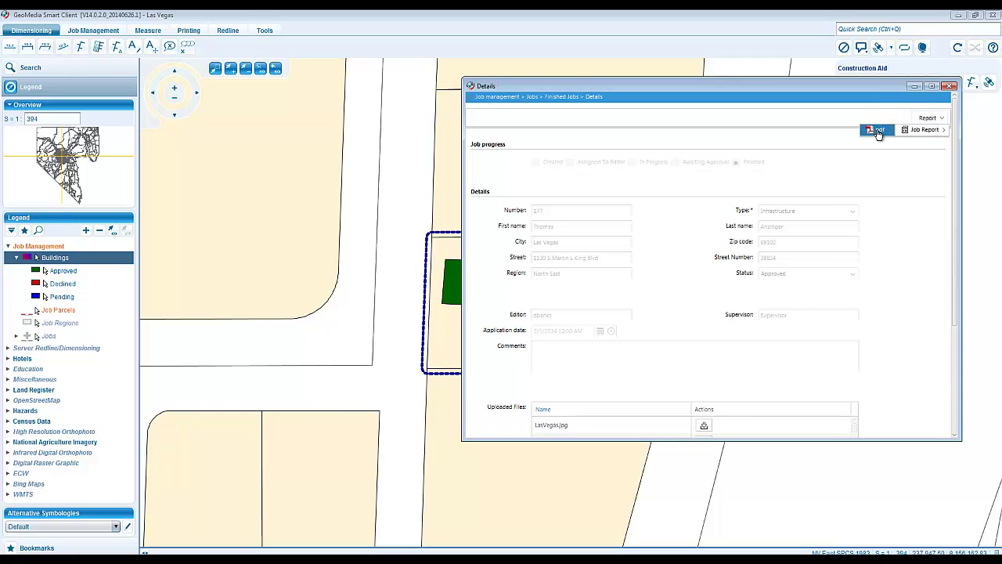
left_click(877, 131)
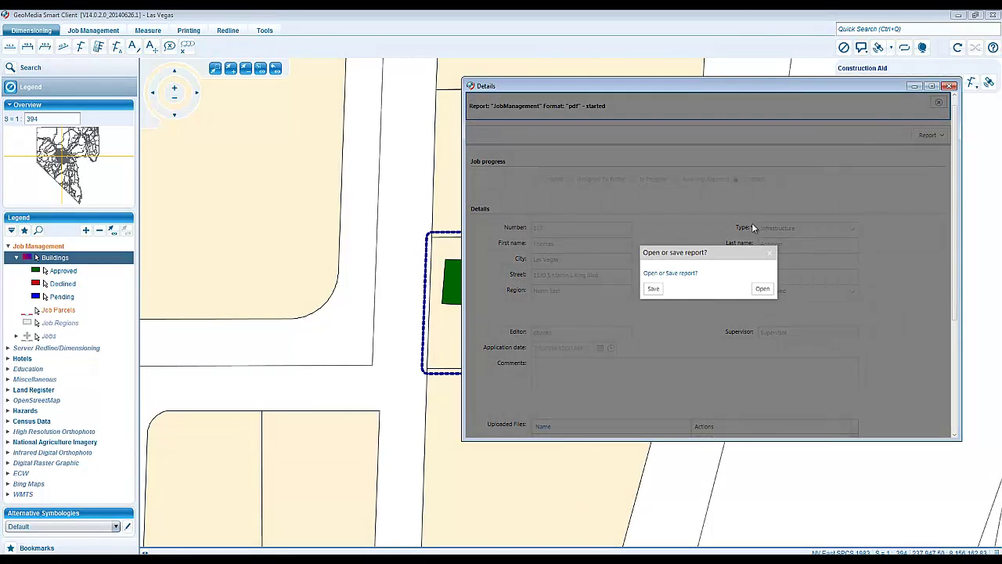
- Open the generated JobManagement (17).pdf report, scroll through it, and close Adobe Reader
left_click(757, 290)
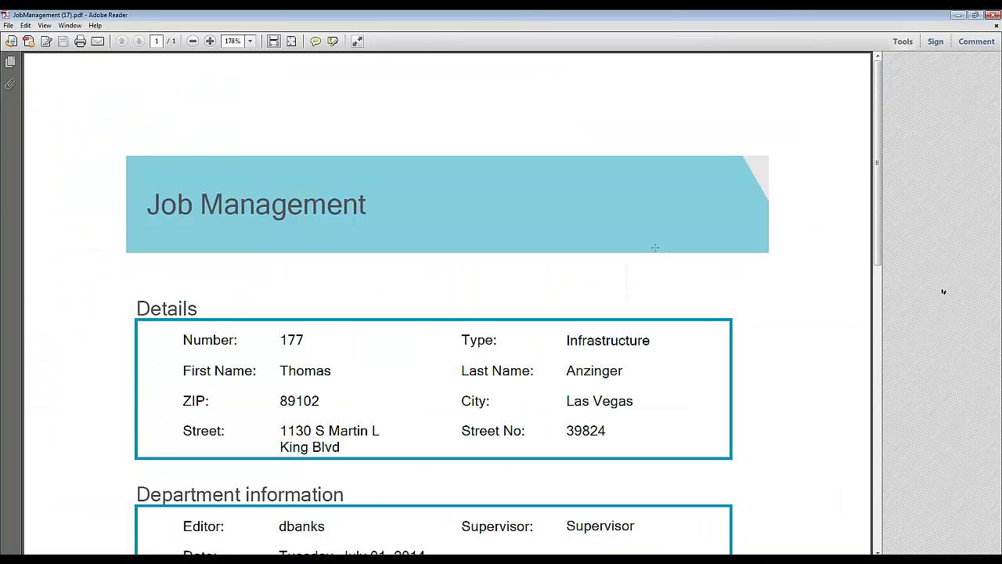
scroll(945, 294, "down", 2)
scroll(655, 247, "down", 3)
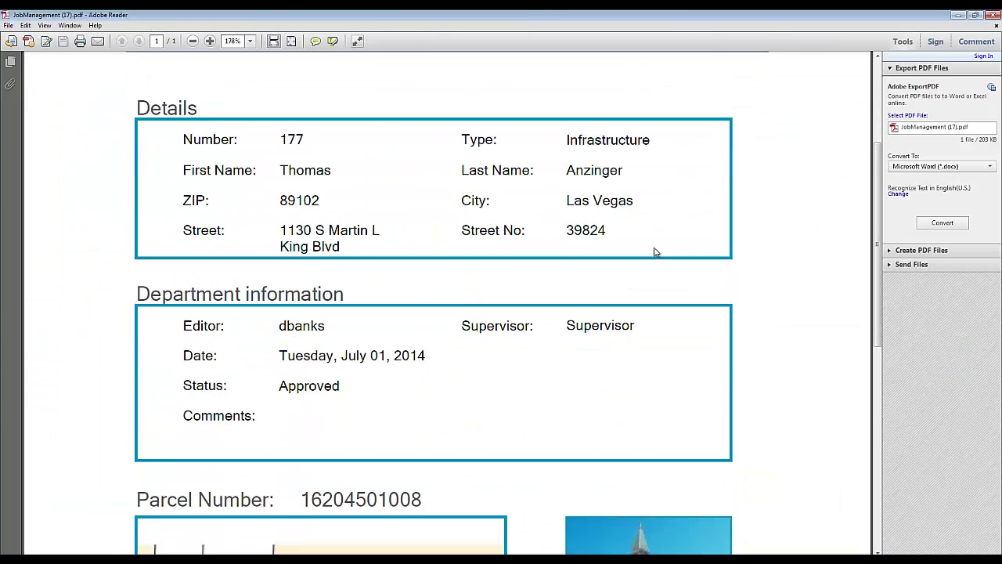
scroll(656, 252, "down", 5)
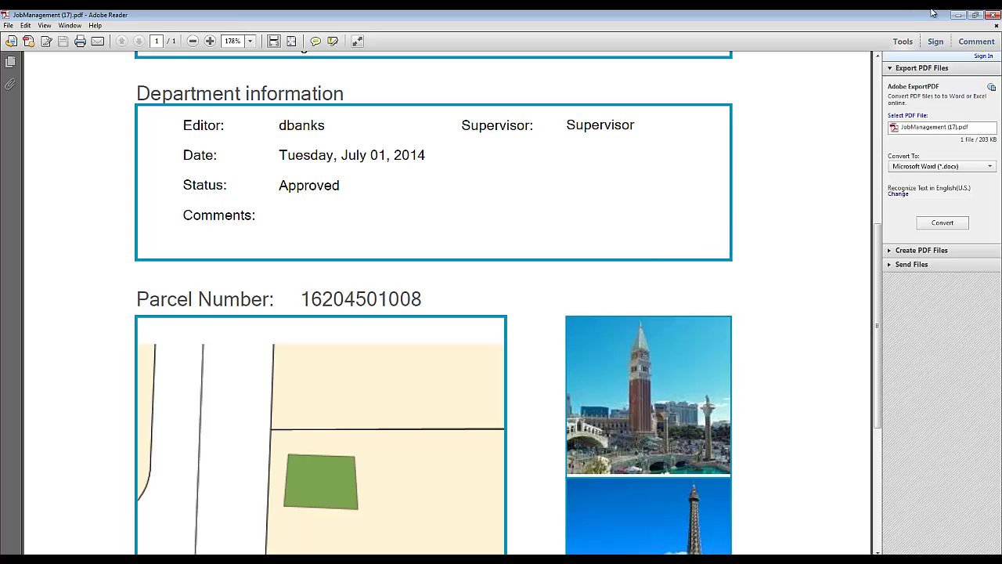
left_click(996, 15)
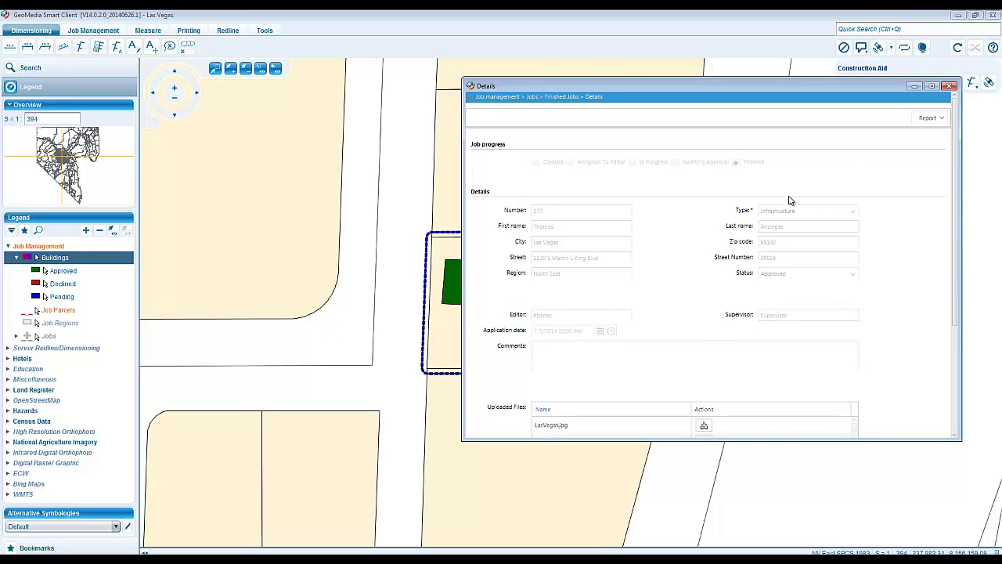
- Close job 177's Details window
left_click(951, 87)
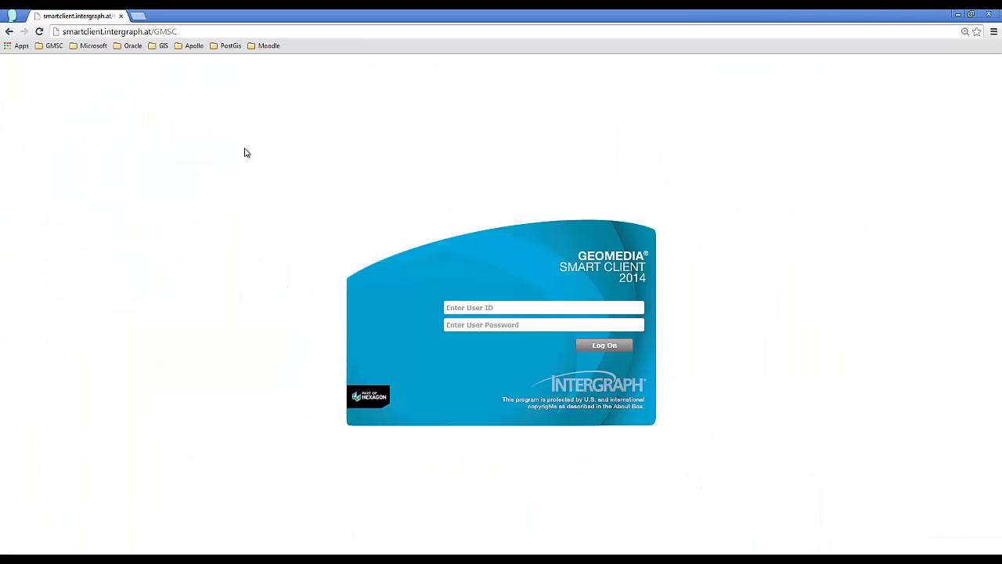
- Log in to the portal with the applicant's user ID and password, then bring up Notepad++
left_click(507, 306)
key("Tab")
type("••••••••")
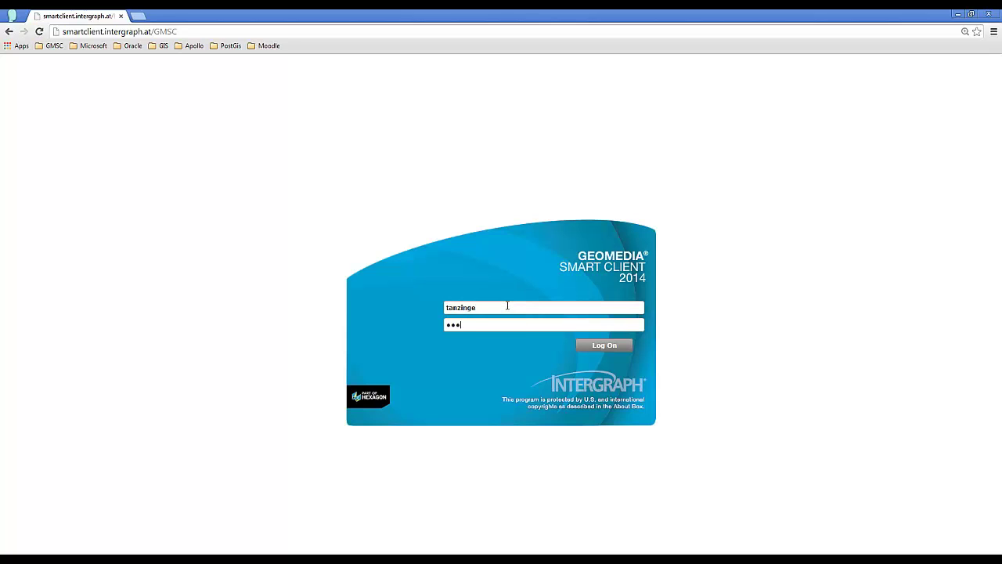
key("Return")
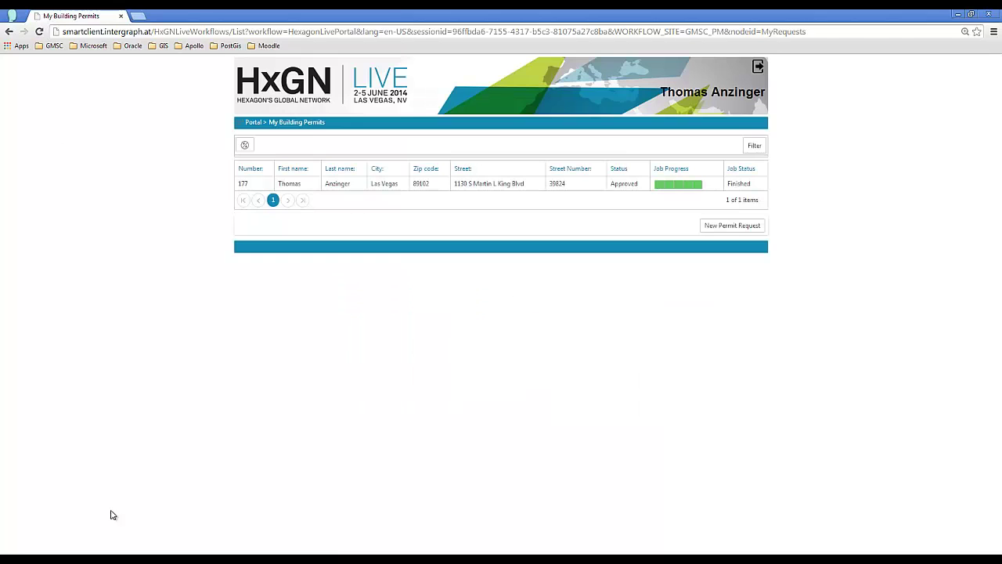
left_click(369, 554)
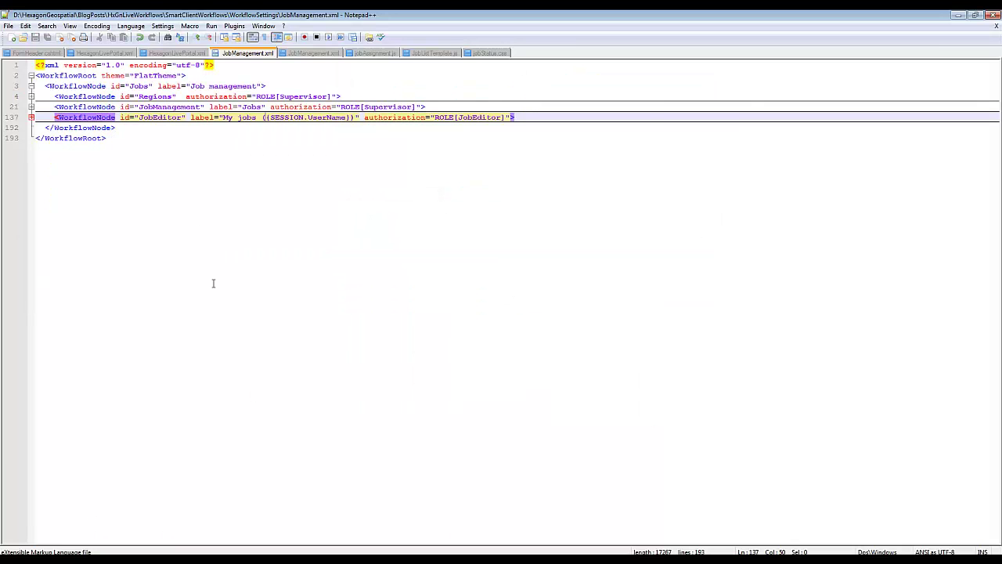
- In the HexagonLivePortal.xml workflow file, highlight the HxLiveTheme theme attribute on line 2
left_click(92, 53)
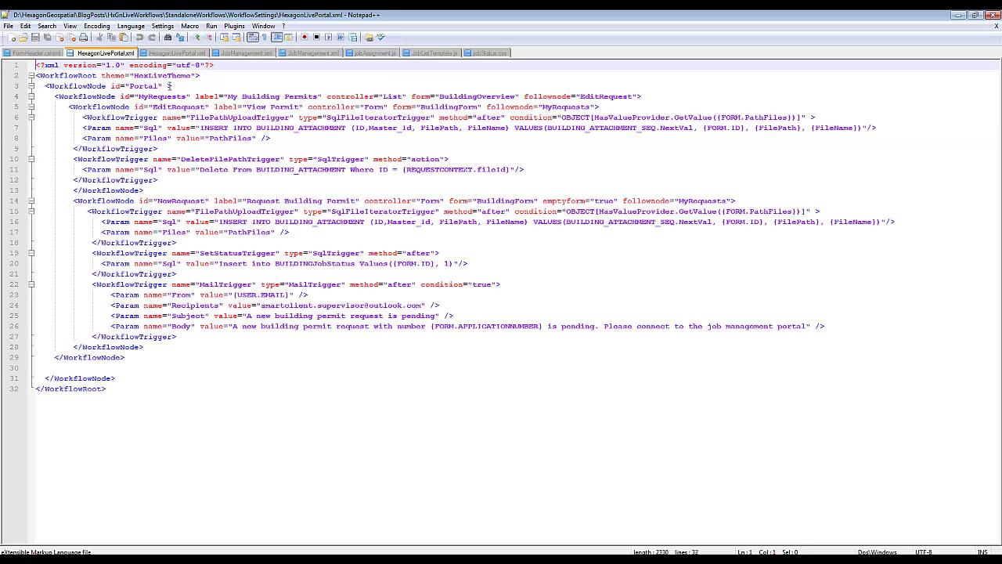
left_click(169, 86)
left_click_drag(97, 75, 198, 72)
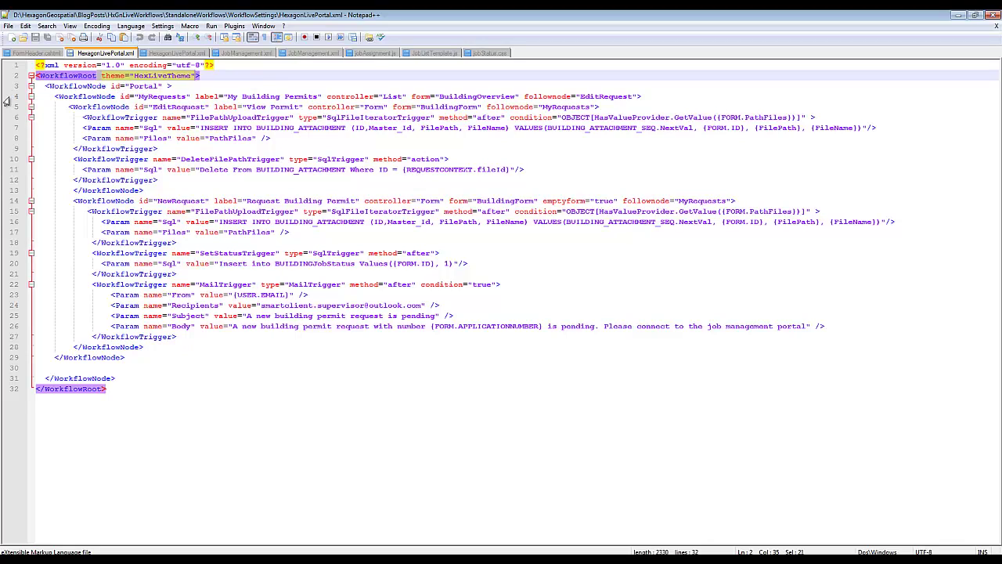
- Point out the MyRequests, EditRequest and NewRequest nodes and NewRequest's MailTrigger block, then open the form settings file
left_click(149, 96)
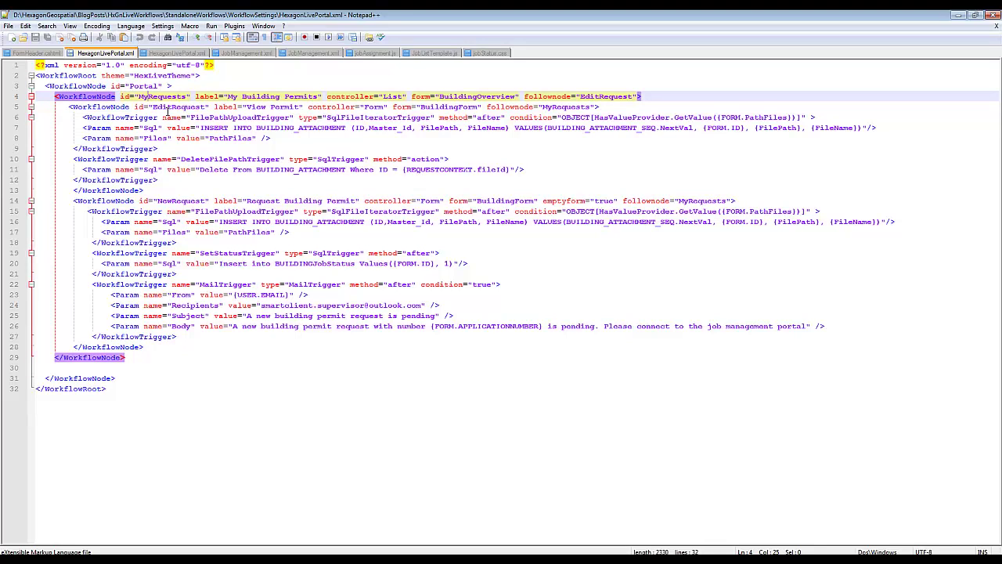
left_click(163, 107)
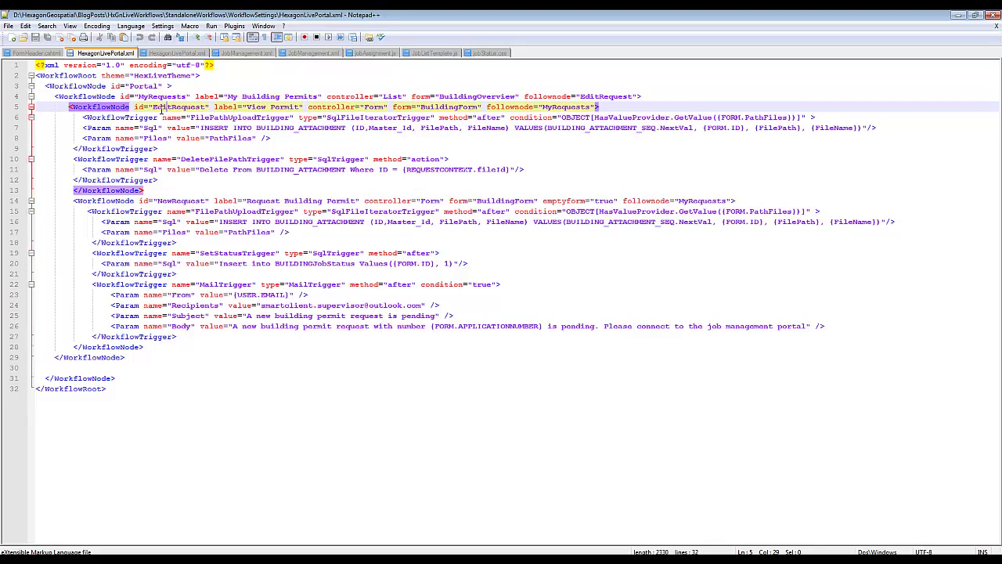
left_click(167, 201)
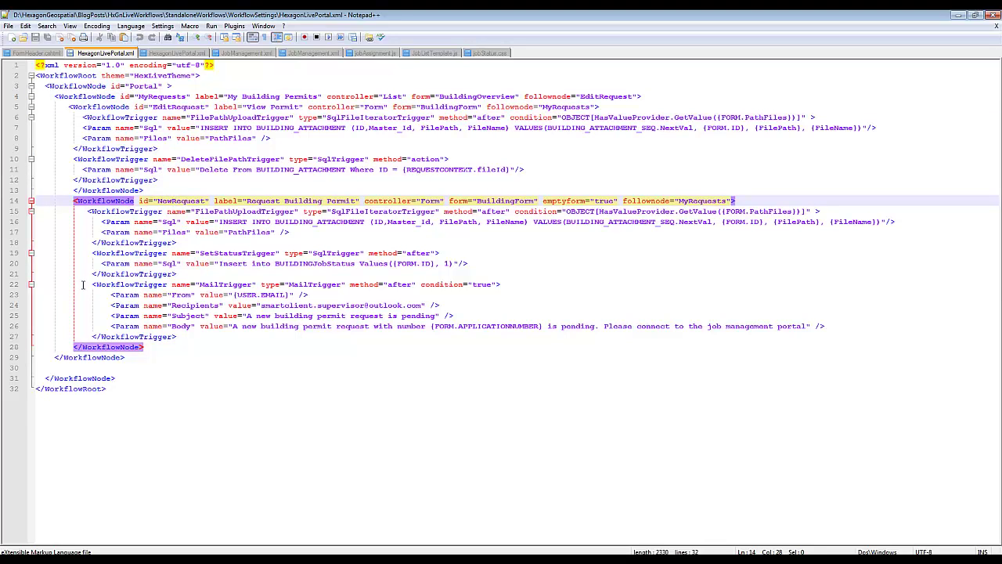
left_click_drag(75, 284, 205, 335)
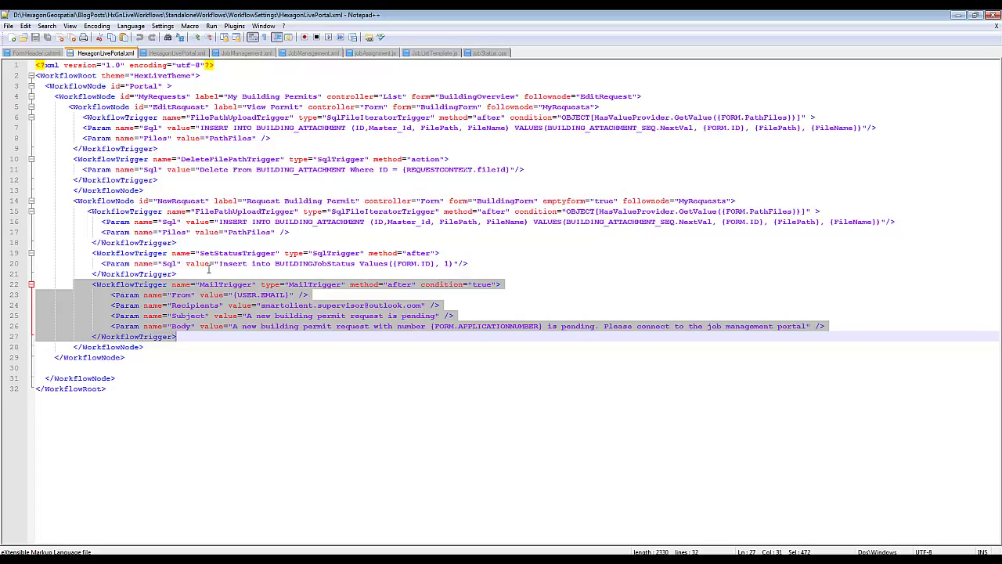
left_click(180, 52)
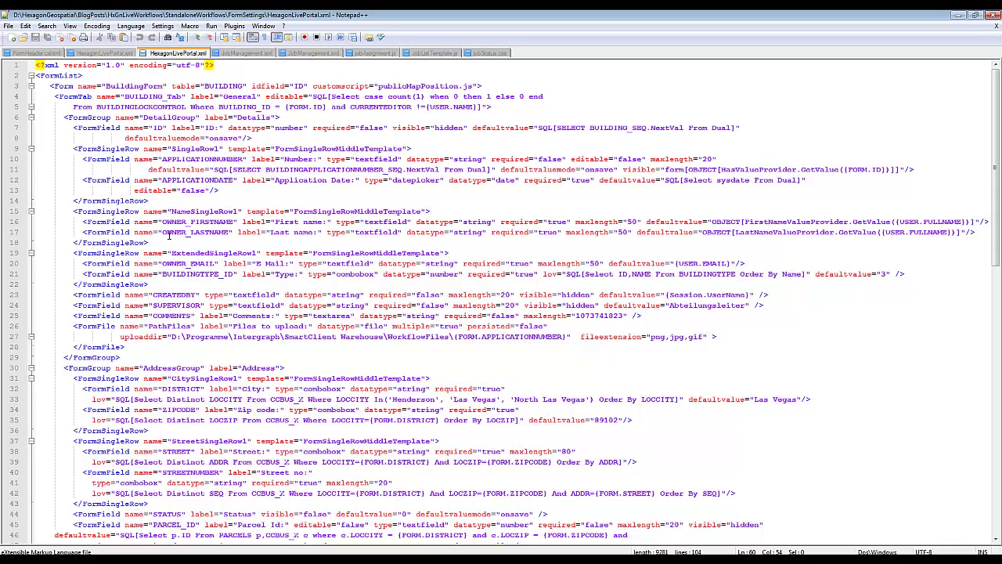
double_click(726, 222)
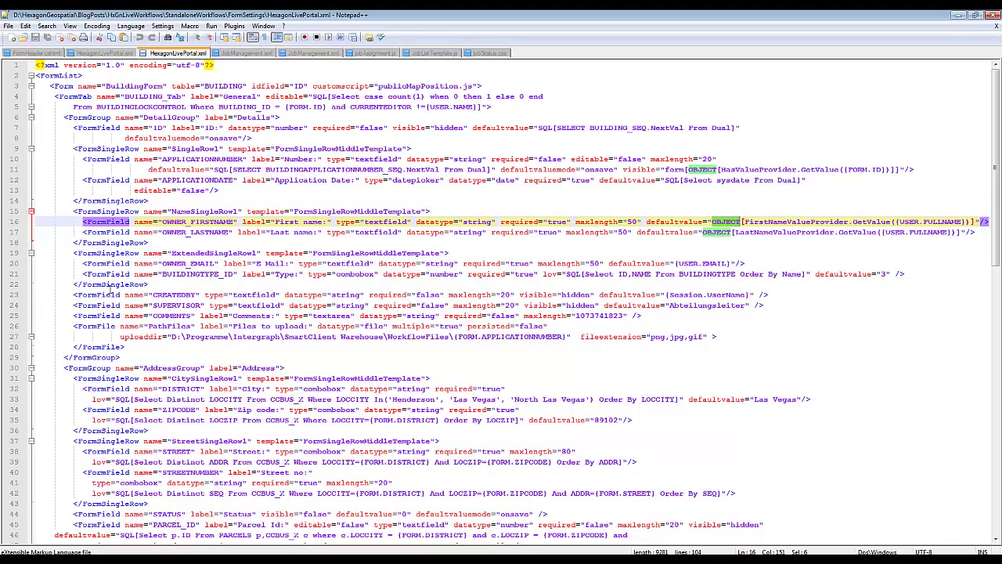
scroll(113, 288, "down", 3)
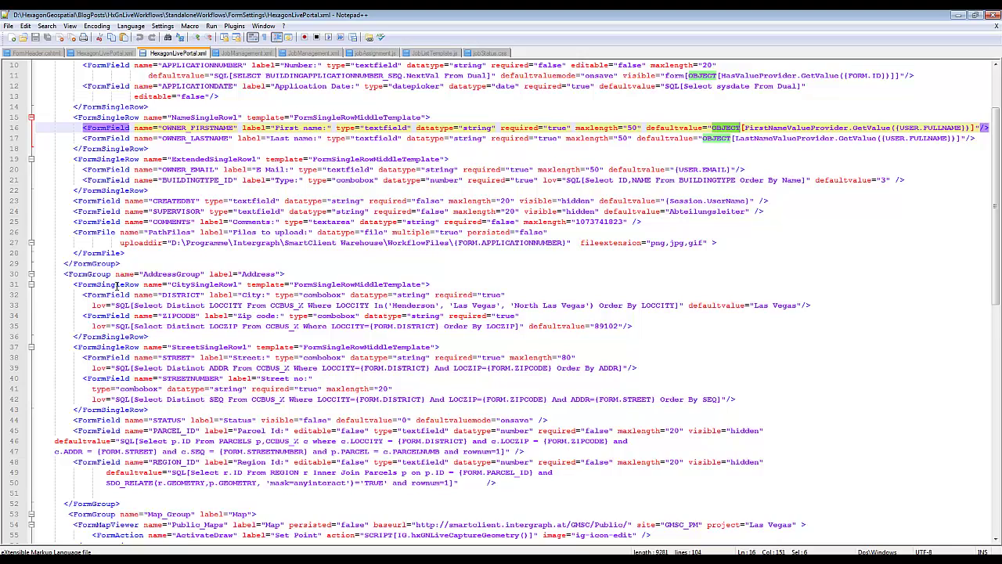
scroll(117, 286, "down", 1)
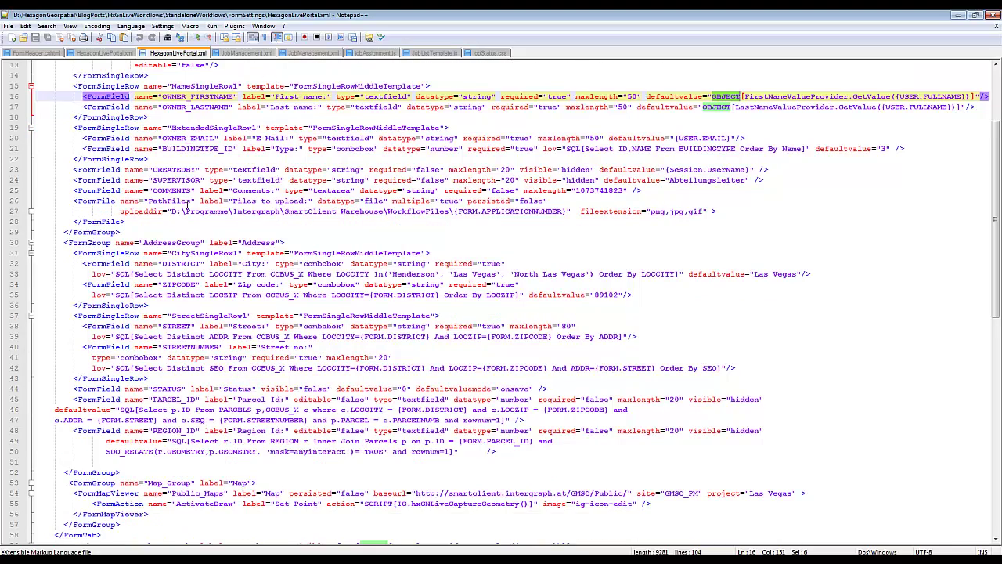
left_click_drag(120, 210, 576, 211)
scroll(576, 212, "down", 5)
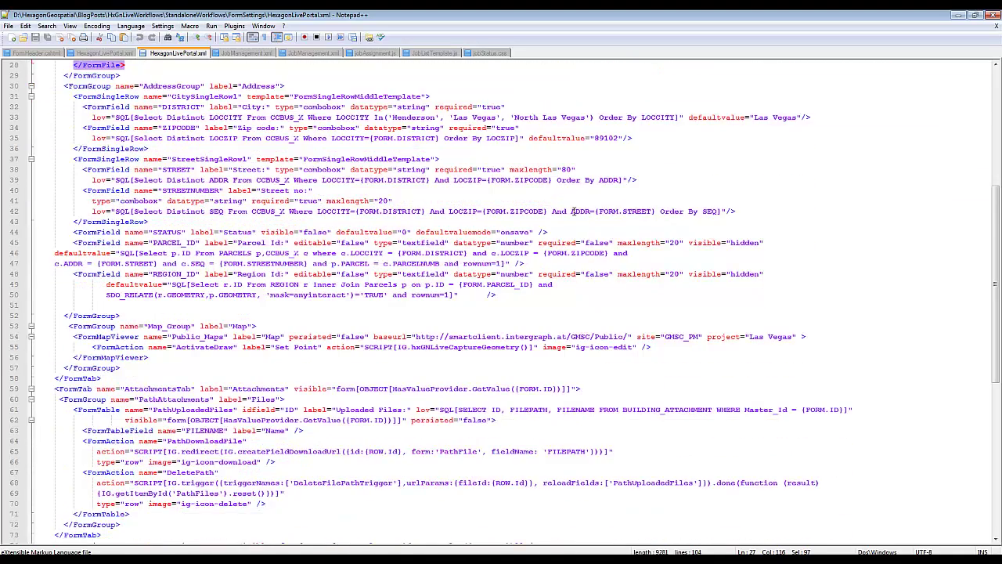
scroll(571, 212, "down", 1)
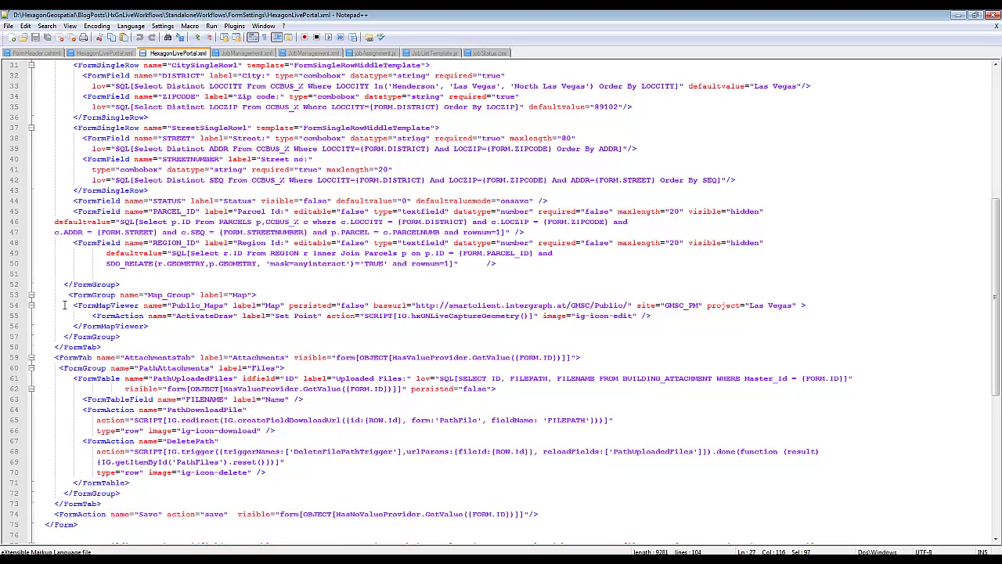
left_click_drag(64, 306, 174, 322)
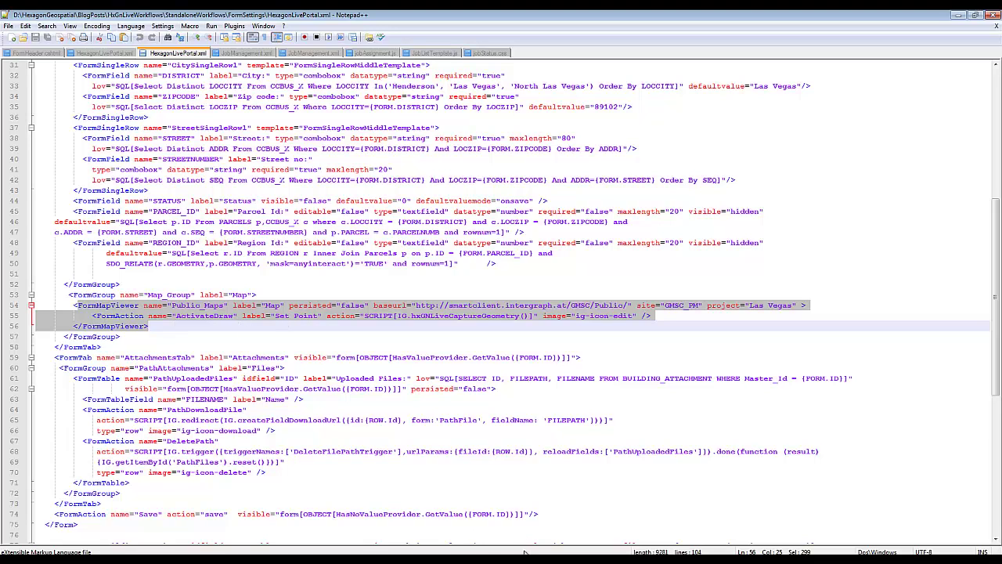
- Start a new permit request pinned on the Hilton Resorts parcel, keeping the city as Las Vegas
mouse_move(546, 560)
left_click(546, 543)
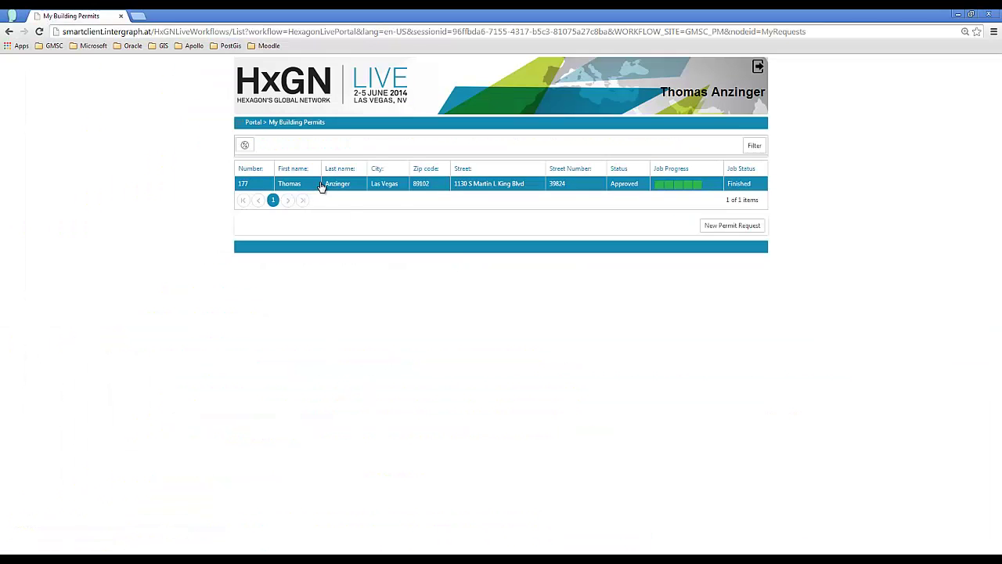
left_click(732, 227)
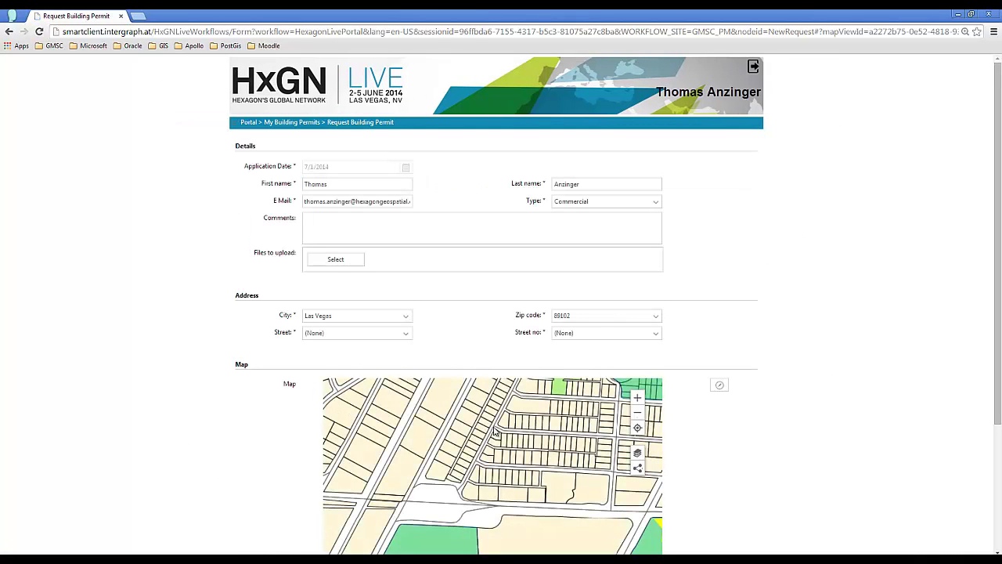
scroll(756, 437, "down", 1)
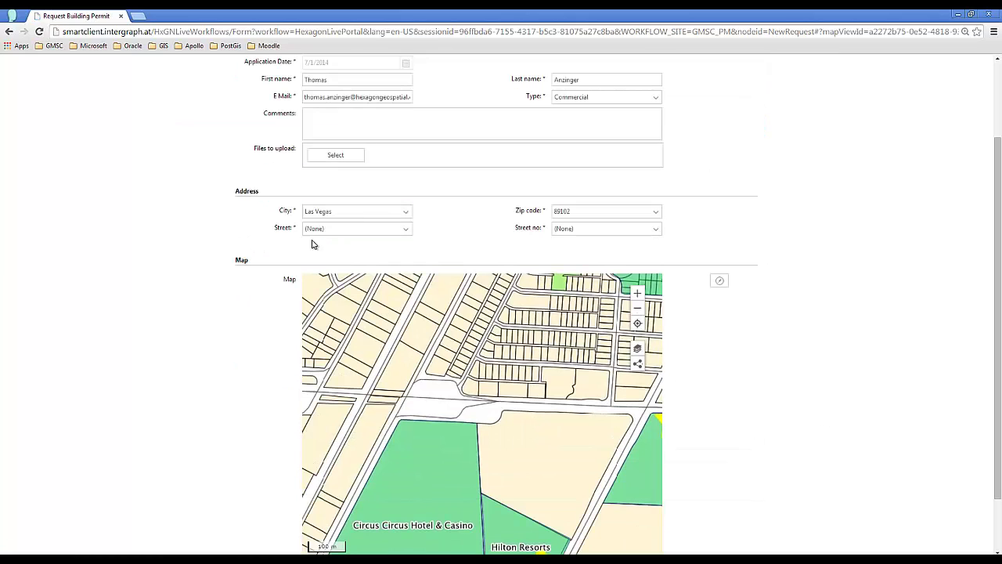
left_click_drag(531, 461, 465, 346)
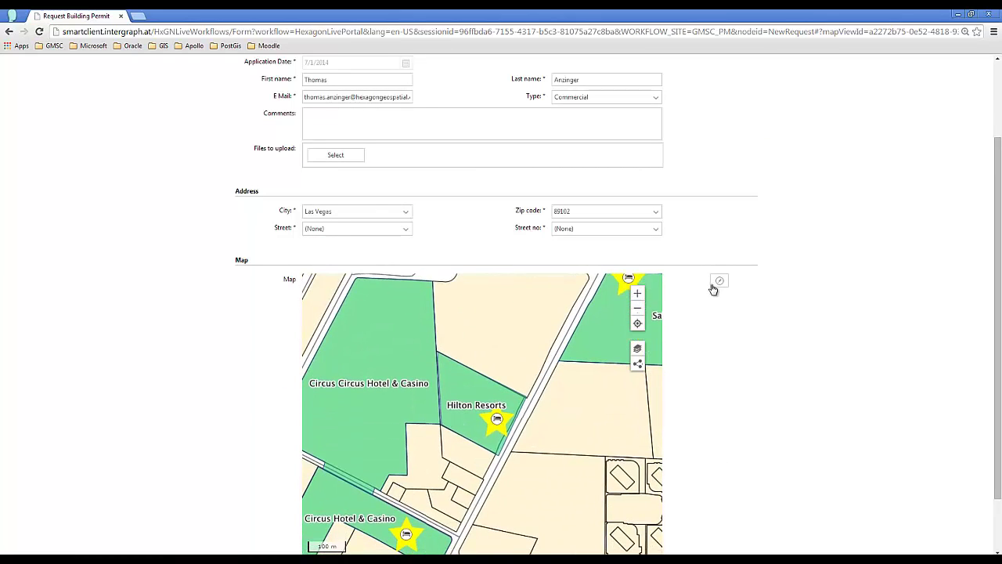
left_click(468, 409)
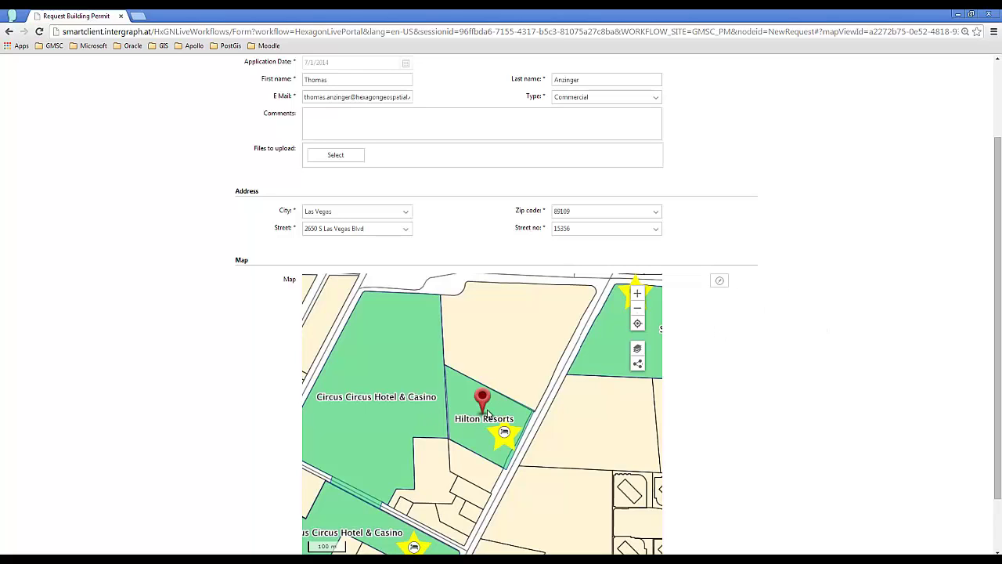
left_click(411, 212)
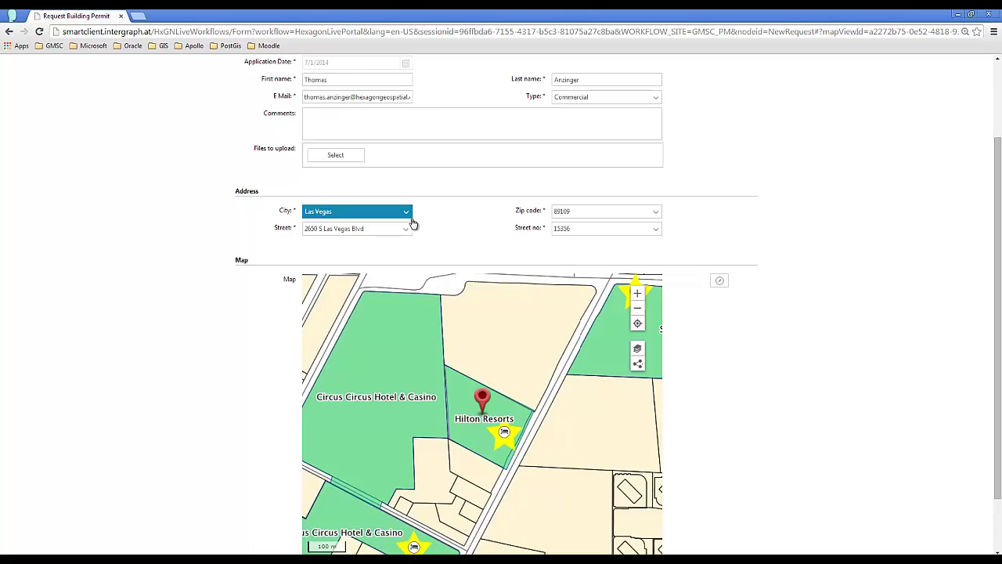
left_click(412, 223)
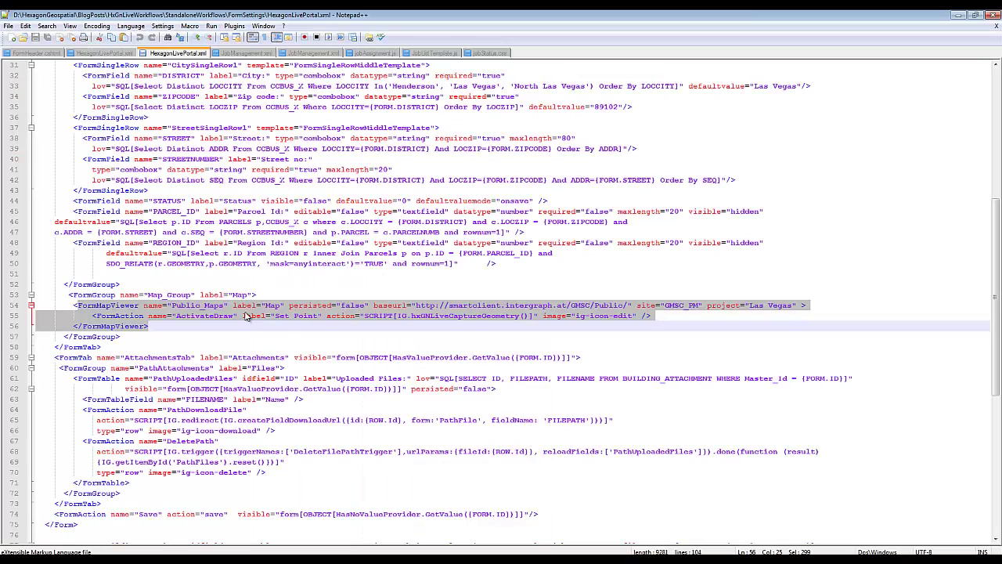
- Select the Set Point FormAction on line 55 and the Attachments FormTab block (lines 59–73), then return to Chrome
left_click(90, 315)
left_click_drag(92, 315, 659, 314)
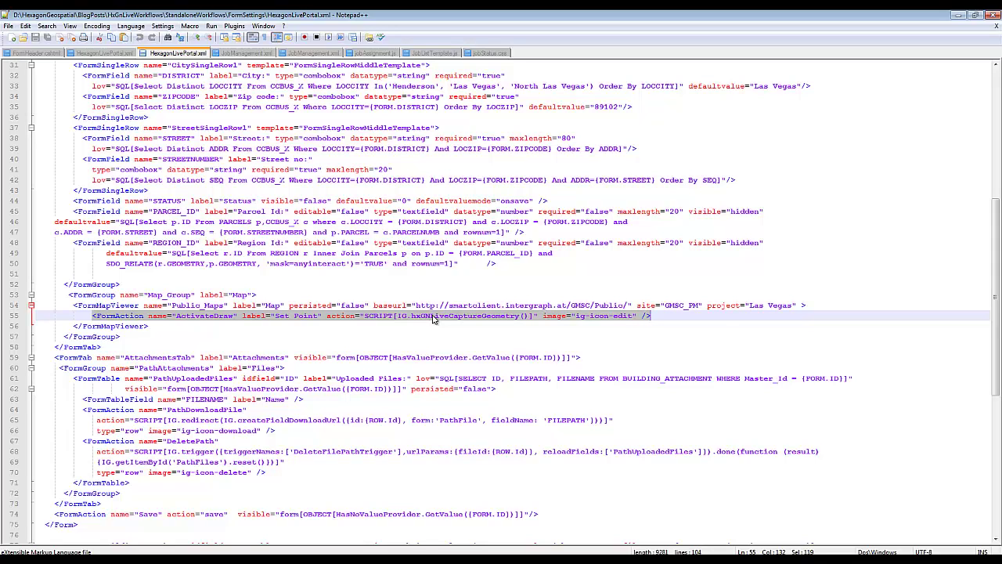
left_click_drag(55, 354, 179, 498)
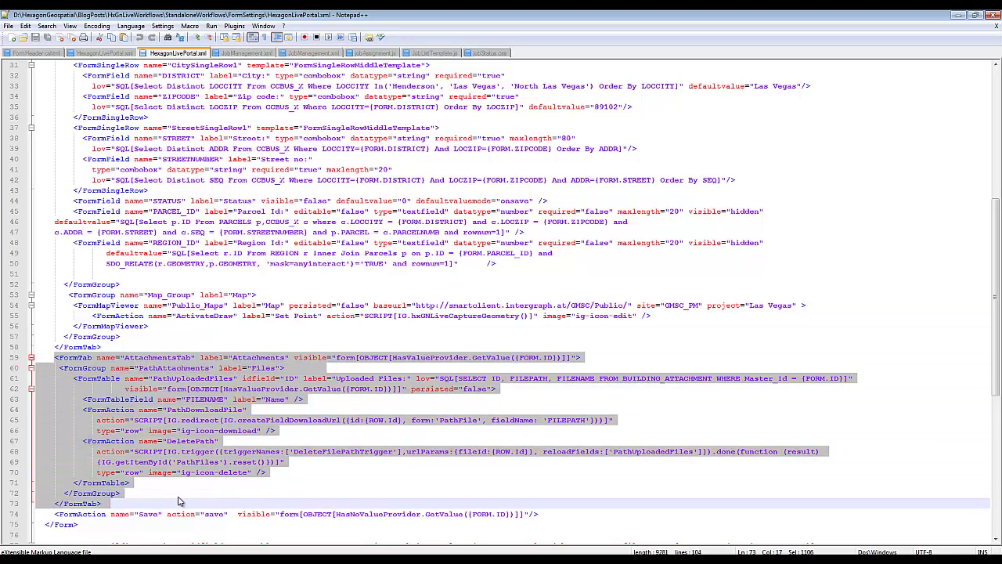
key("alt+Tab")
- Open the approved permit and view its LasVegas.jpg and LasVegas1.jpg attachments and General details
scroll(217, 219, "up", 2)
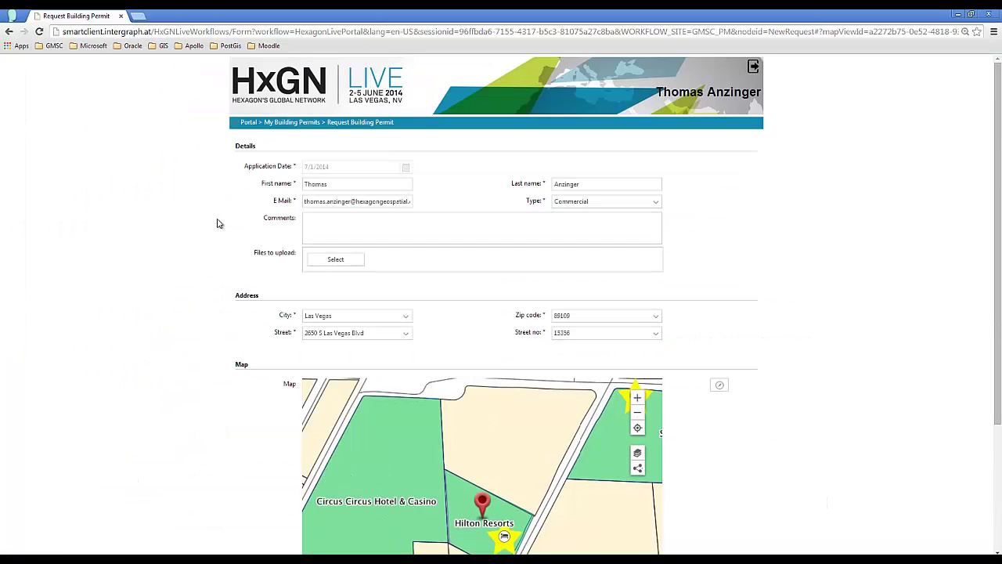
left_click(310, 126)
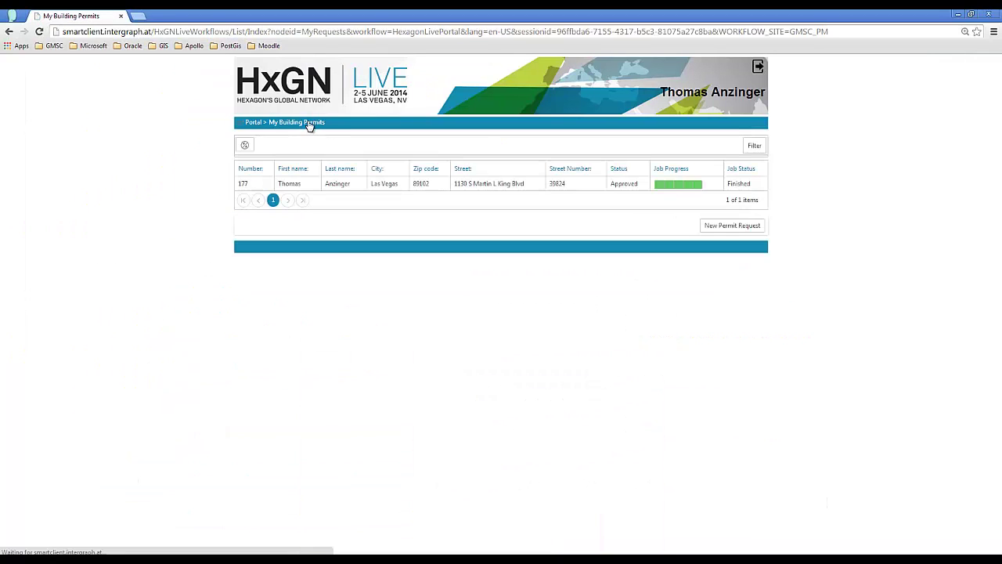
left_click(305, 182)
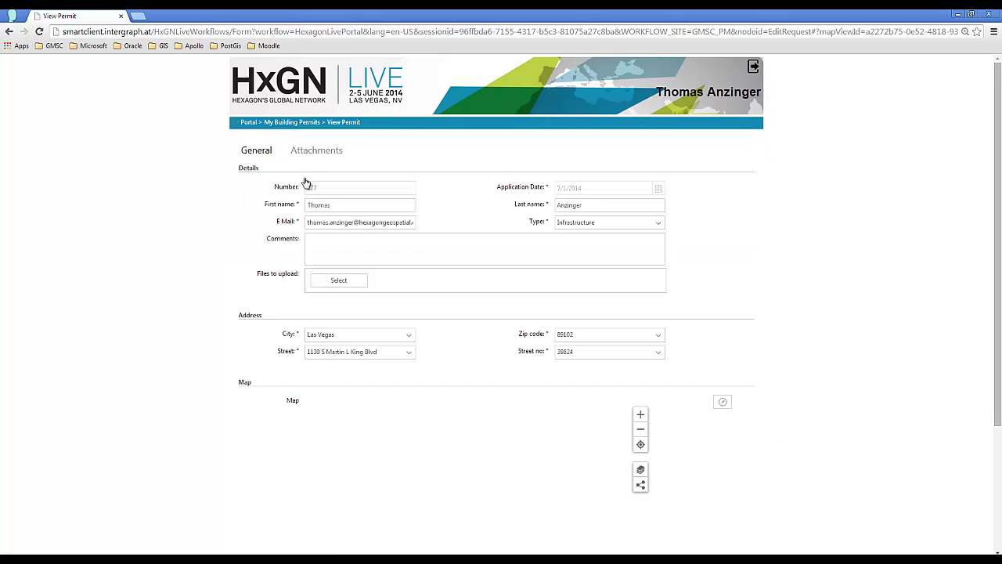
left_click(310, 151)
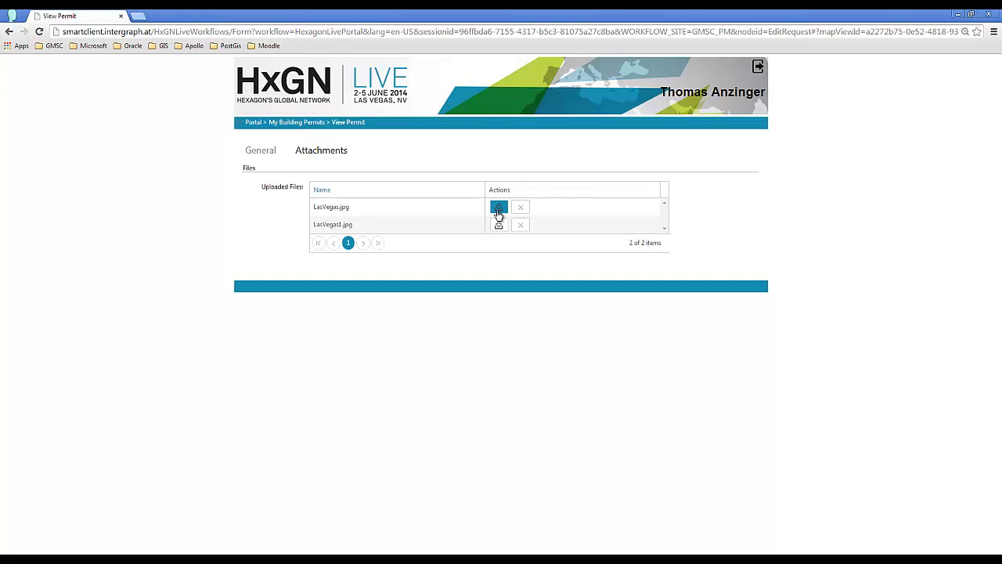
left_click(9, 31)
left_click(262, 150)
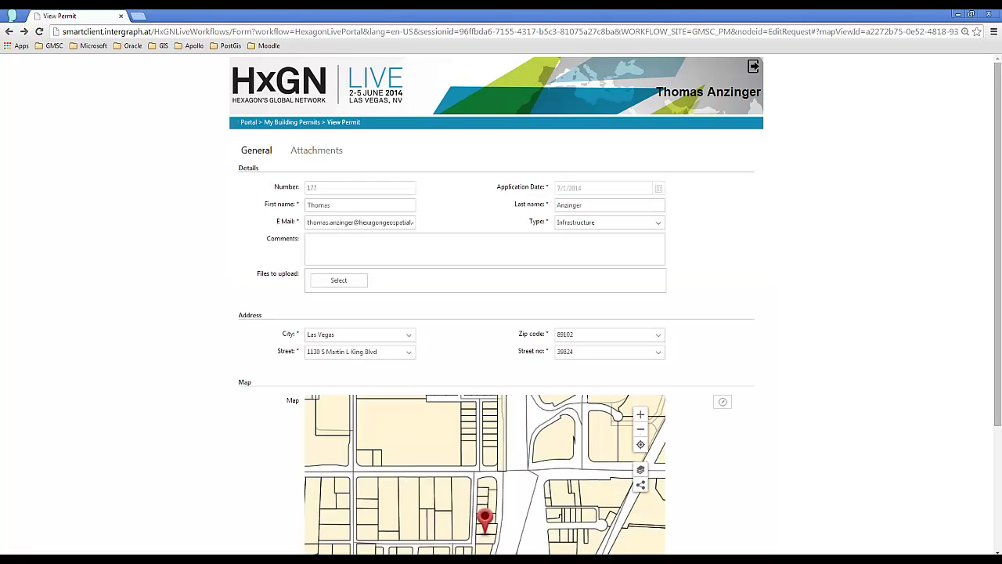
key("alt+Tab")
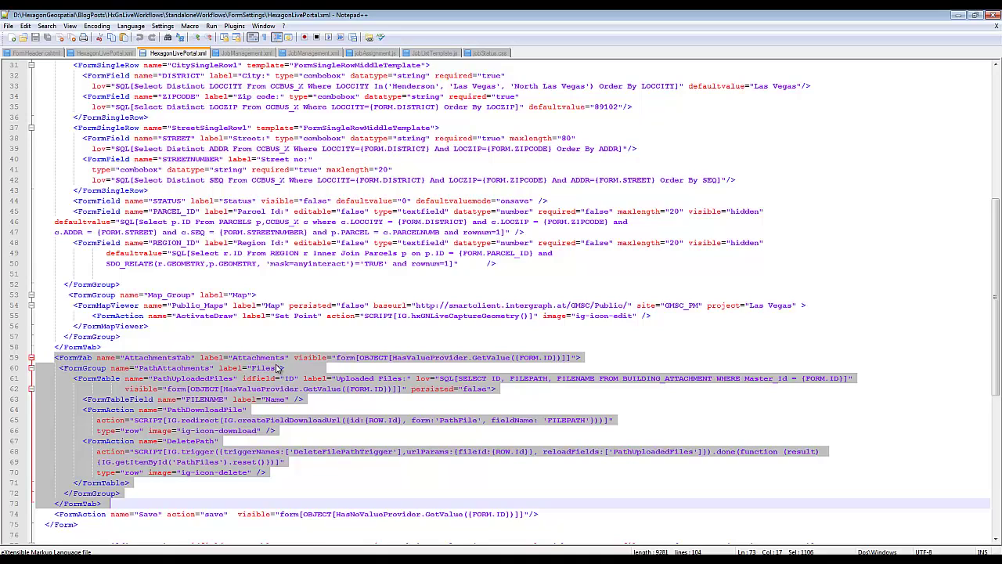
- Scroll to the BuildingOverview list form and highlight its JobListTemplate.js script and creator-based SQL filter
scroll(281, 371, "down", 1)
scroll(128, 374, "down", 1)
scroll(125, 374, "down", 2)
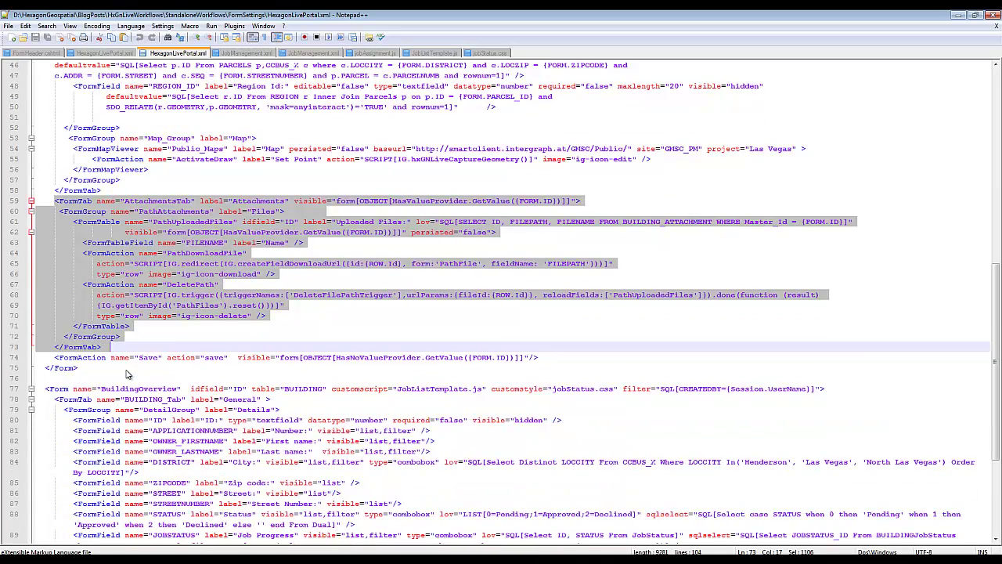
scroll(119, 362, "down", 2)
scroll(118, 362, "down", 1)
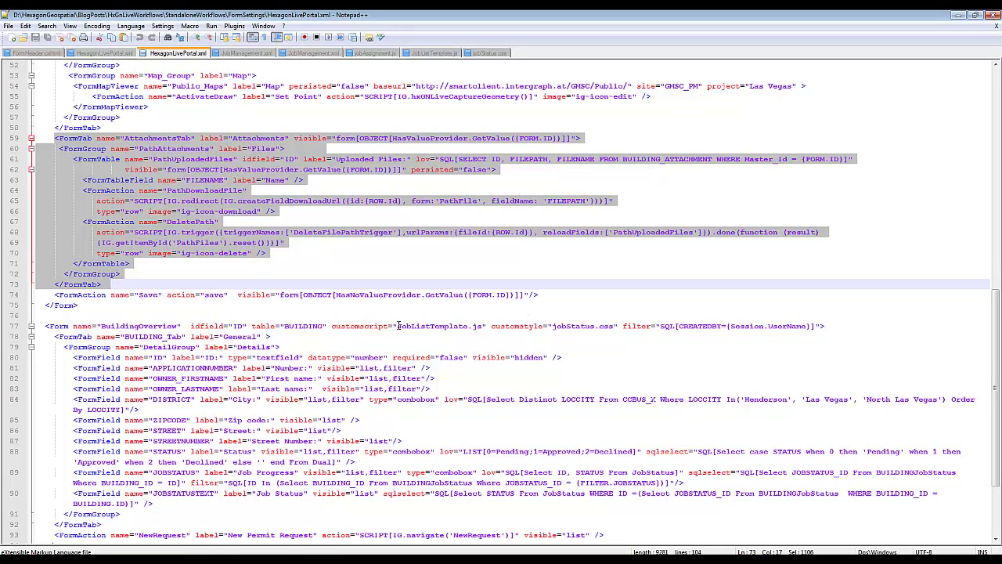
left_click_drag(399, 326, 485, 326)
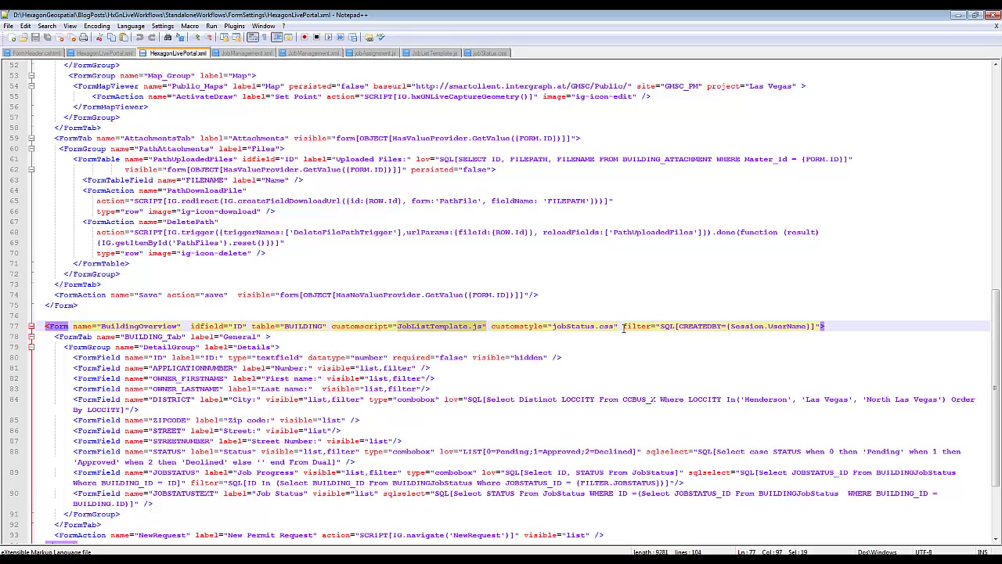
left_click_drag(623, 326, 822, 326)
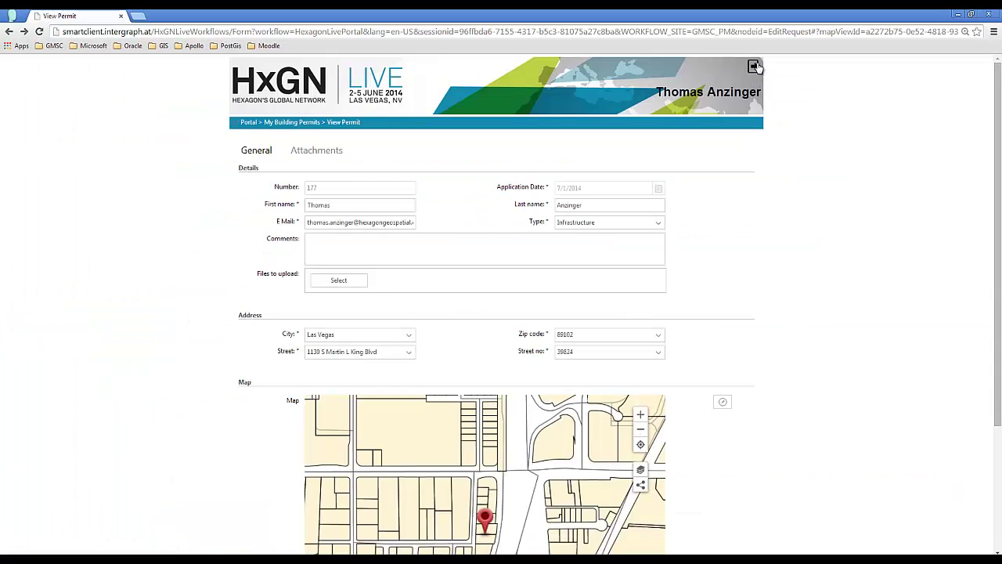
- Log out of the citizen portal and go to the Job management overview in the GeoMedia client
left_click(755, 67)
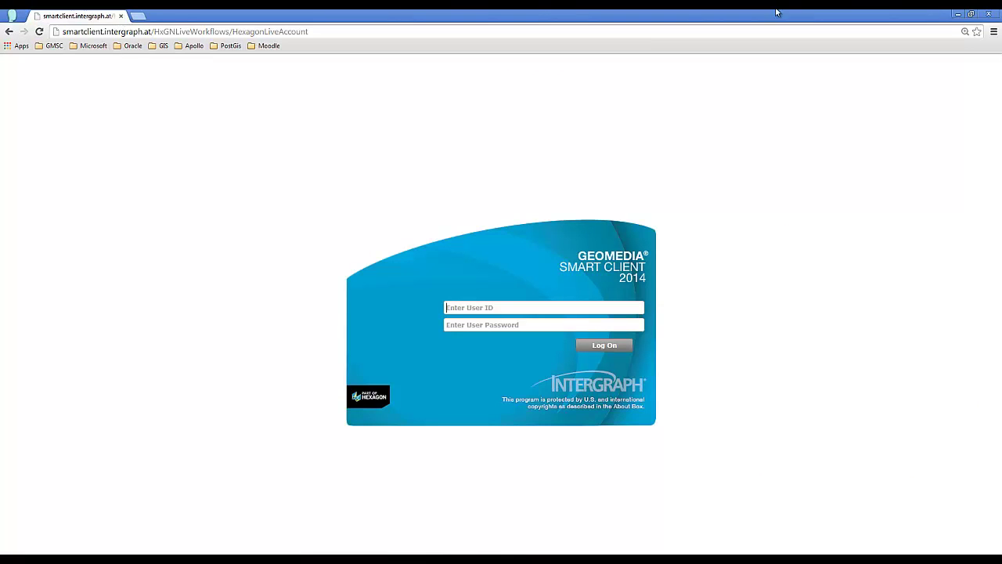
left_click(958, 14)
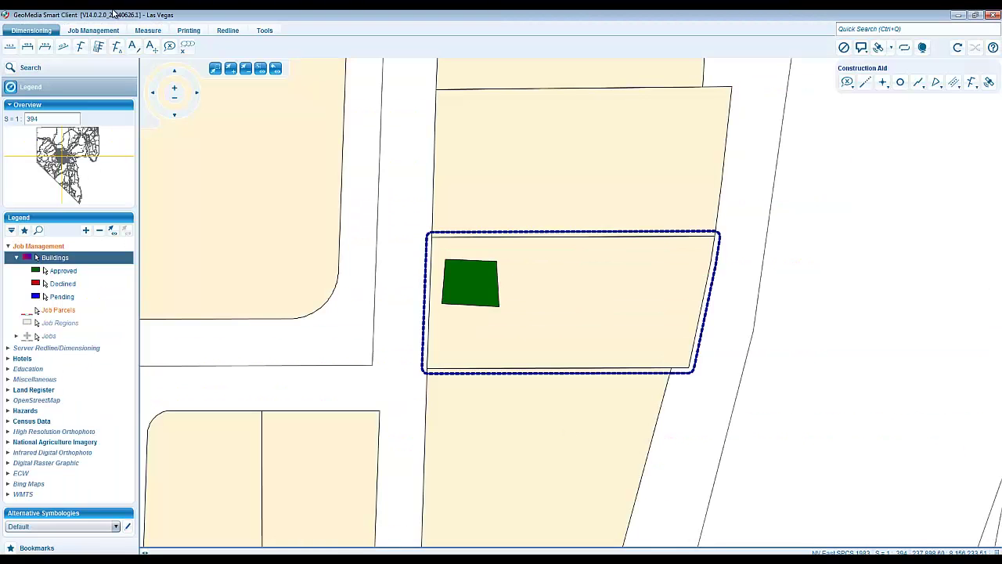
left_click(102, 31)
left_click(37, 47)
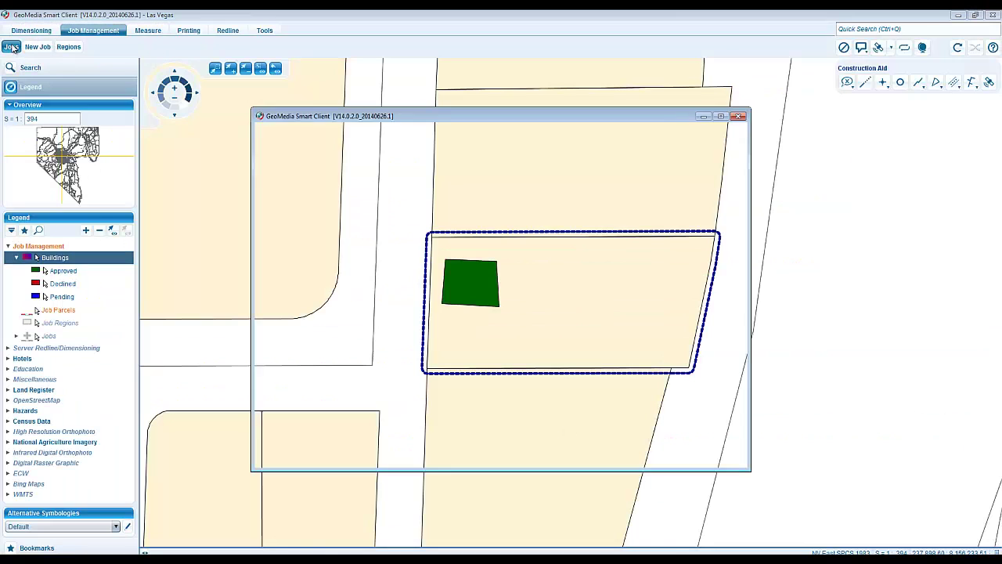
left_click(303, 128)
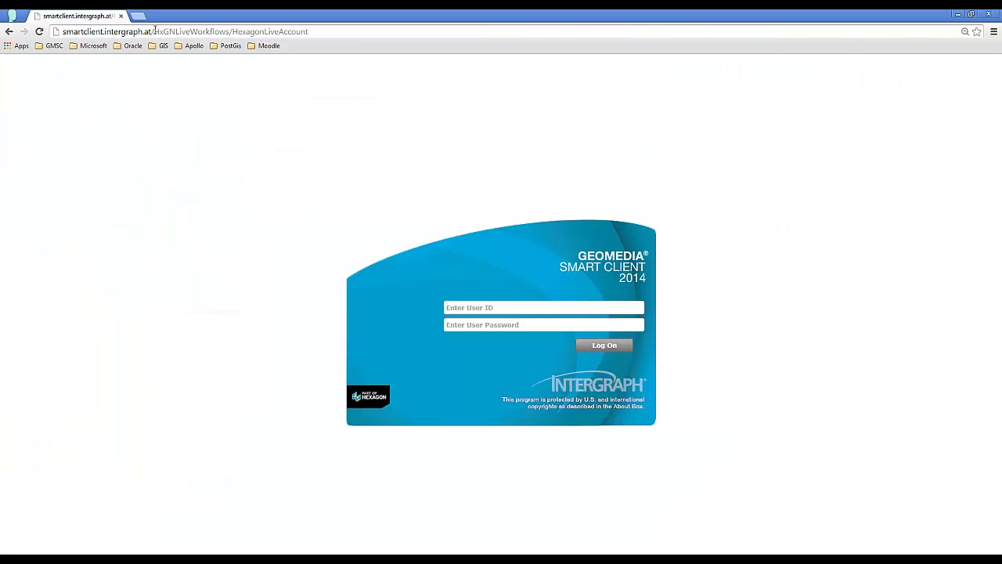
- Change the address to smartclient.intergraph.at/GMSC and keep the downloaded client launcher
left_click_drag(160, 31, 308, 31)
key("BackSpace")
key("BackSpace")
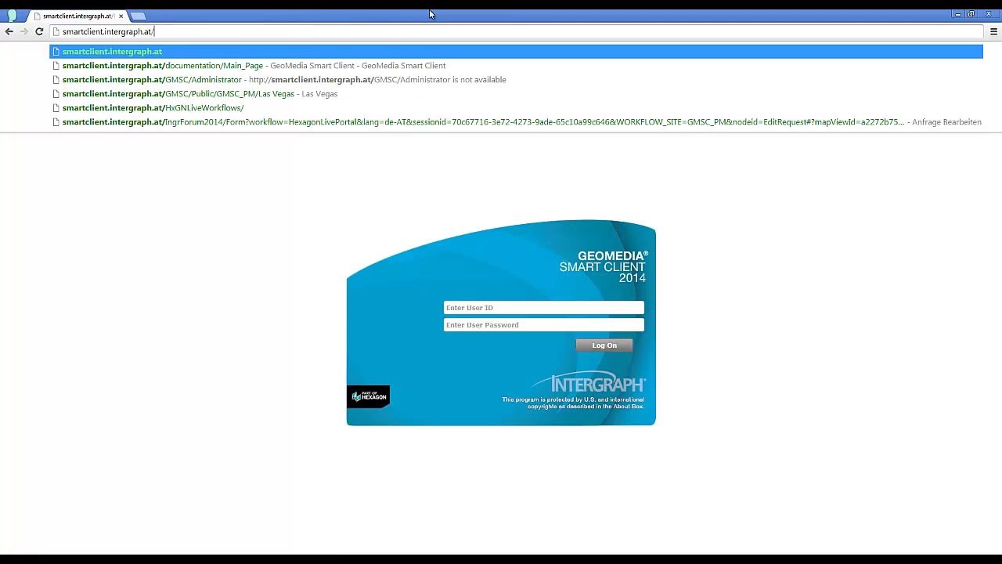
type("GMSC")
key("Delete")
key("Return")
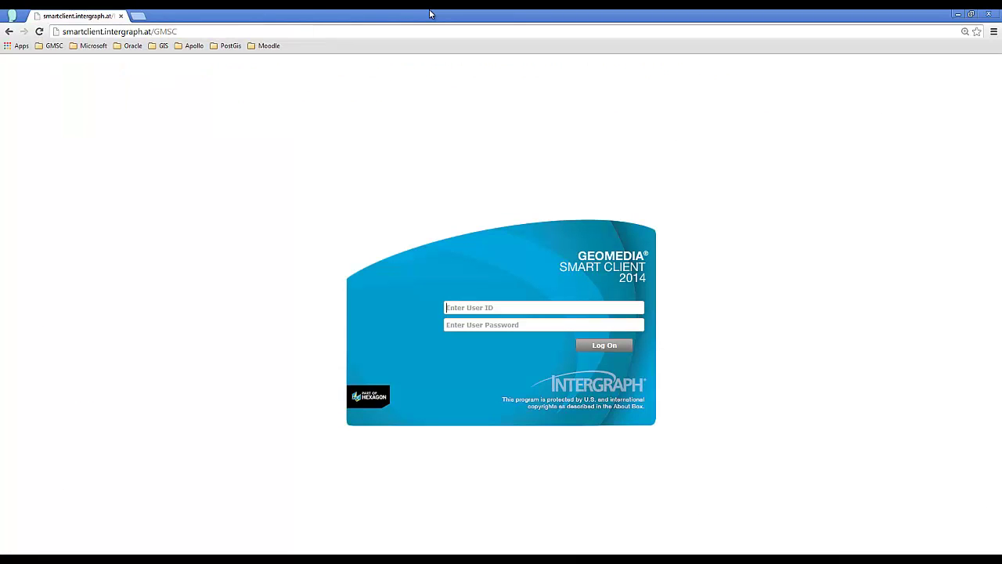
left_click(161, 546)
- Log on to the desktop client with the job editor's user ID and password, then go to My jobs
left_click(509, 265)
key("Tab")
type("***")
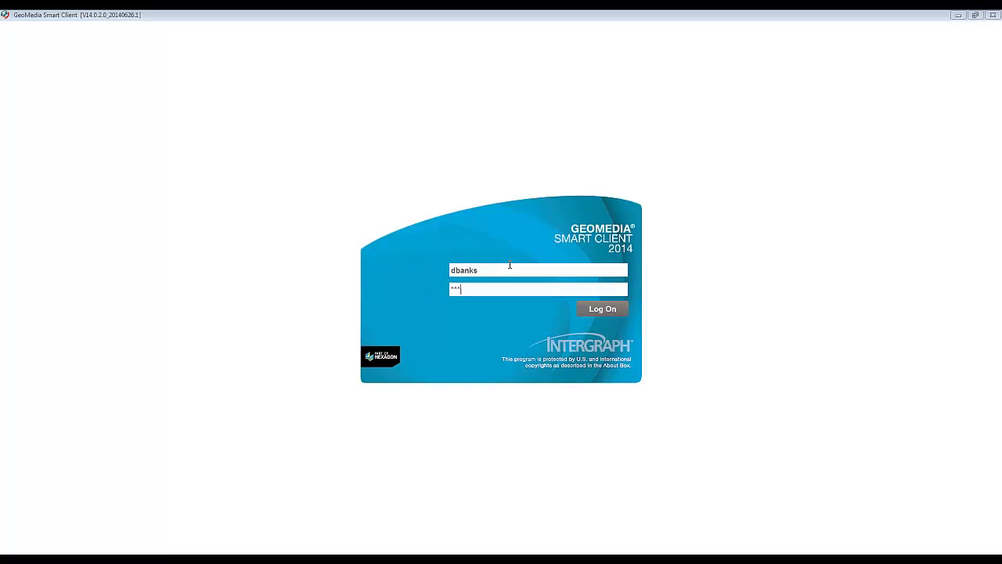
type("***")
left_click(588, 310)
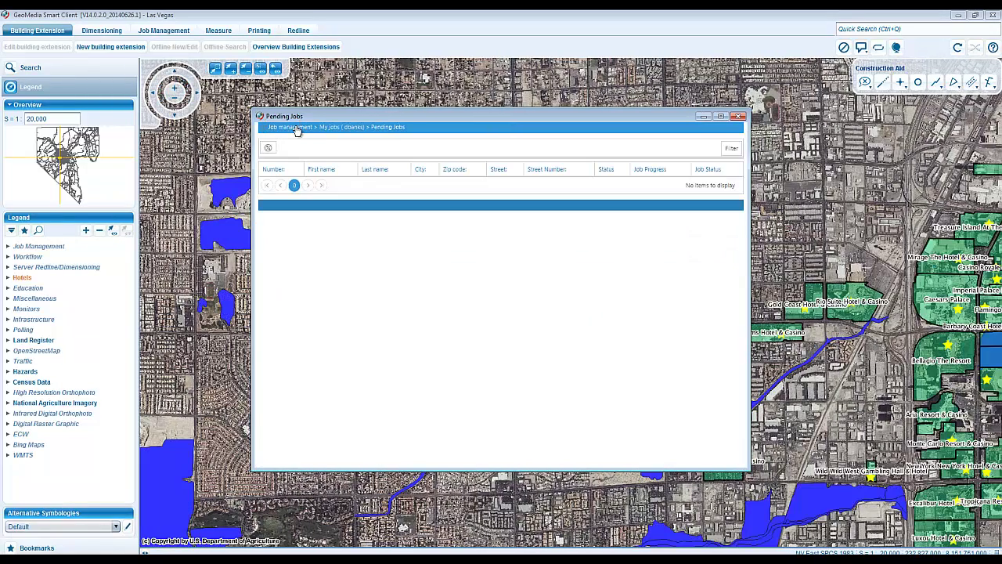
left_click(297, 129)
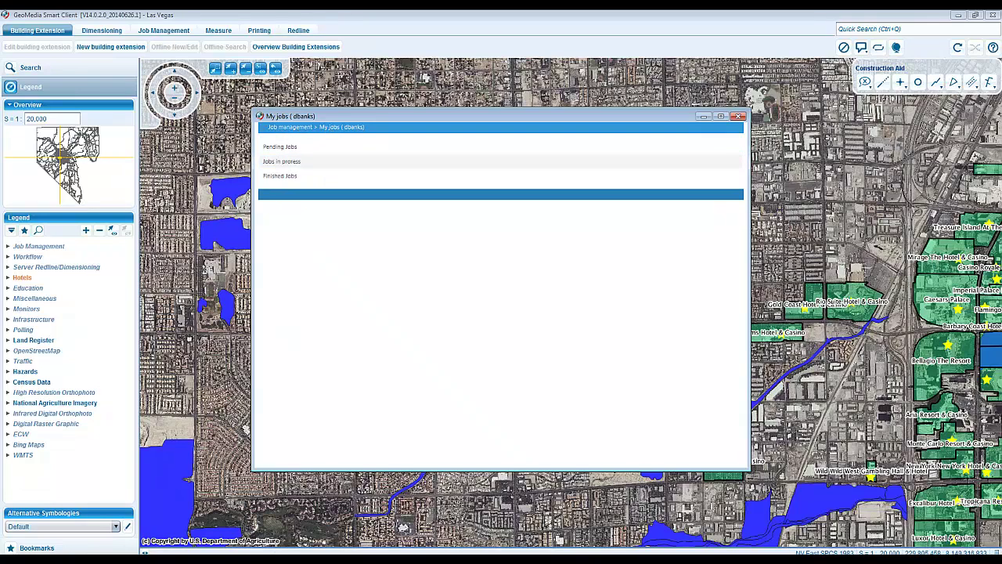
- Bring the parcel map and Job management windows forward, then open JobManagement.xml in Notepad++
left_click(542, 559)
left_click(537, 531)
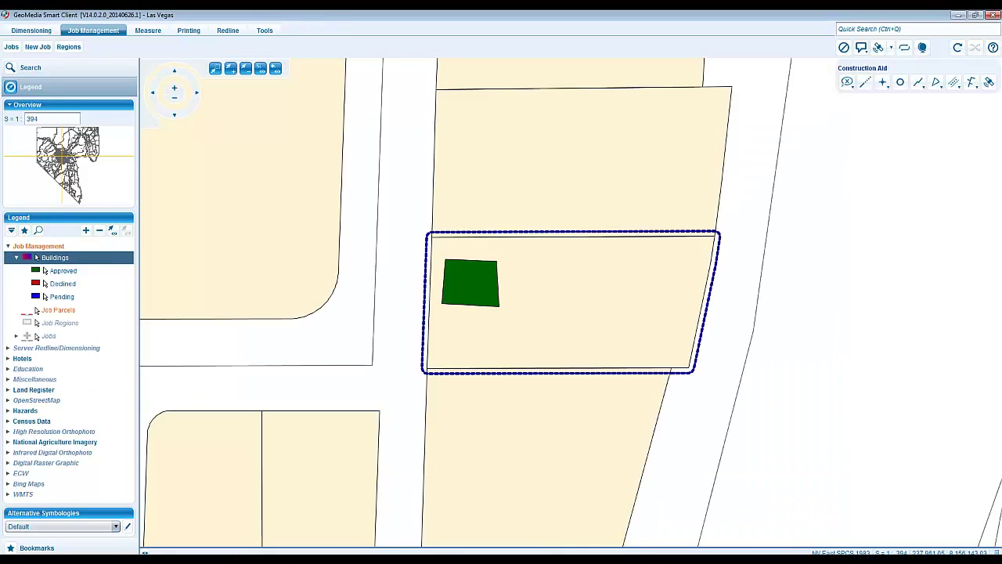
left_click(542, 559)
left_click(543, 546)
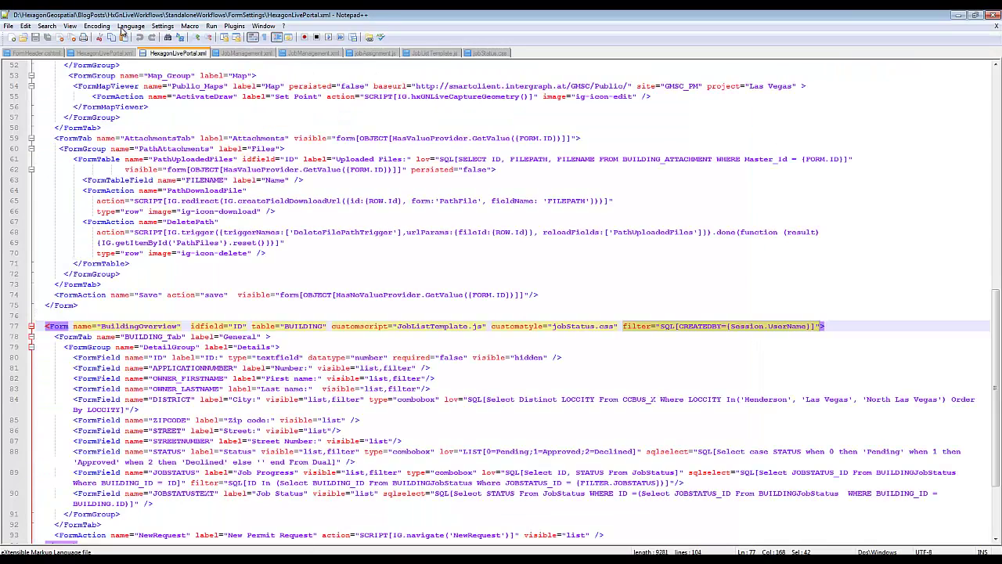
left_click(242, 53)
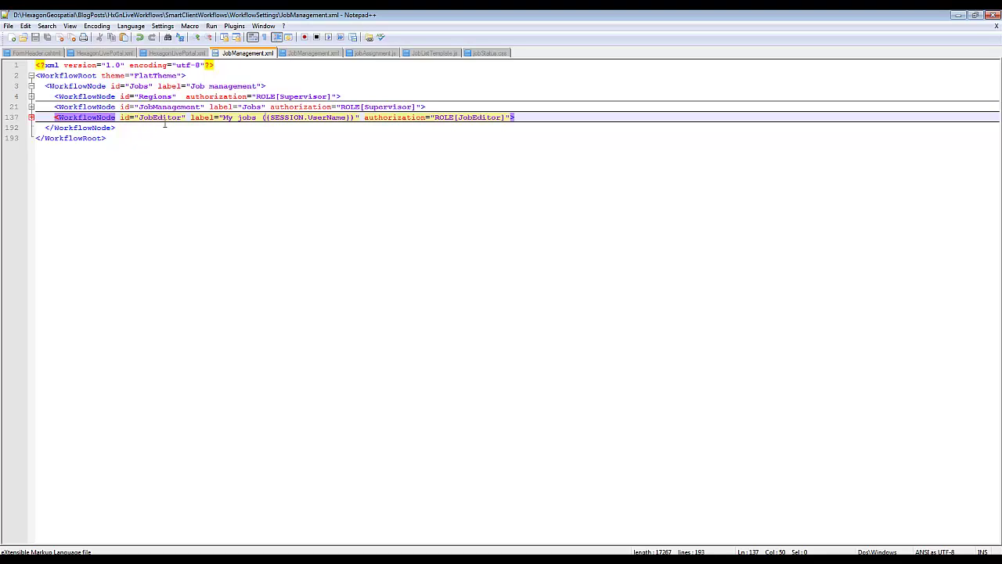
- Highlight the Regions node's Supervisor authorization, review its RegionsNew step, then fold Regions and expand JobManagement
left_click_drag(187, 96, 236, 96)
left_click_drag(325, 96, 338, 96)
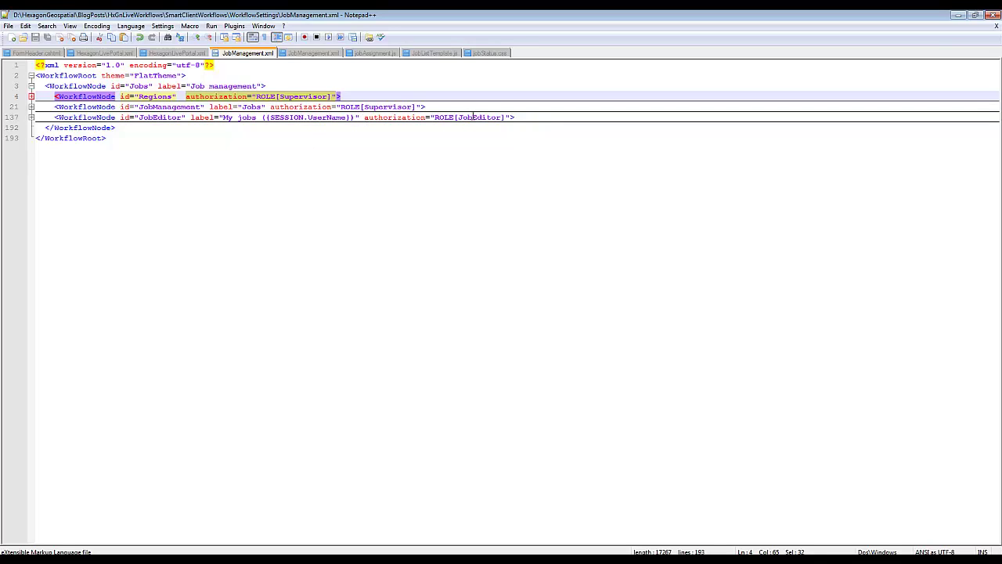
left_click(31, 96)
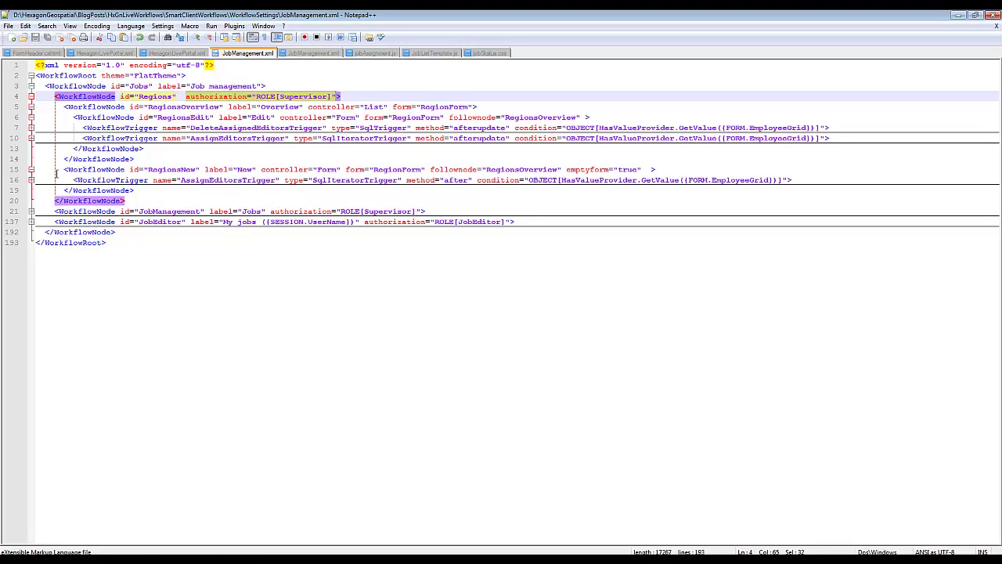
left_click_drag(56, 173, 156, 190)
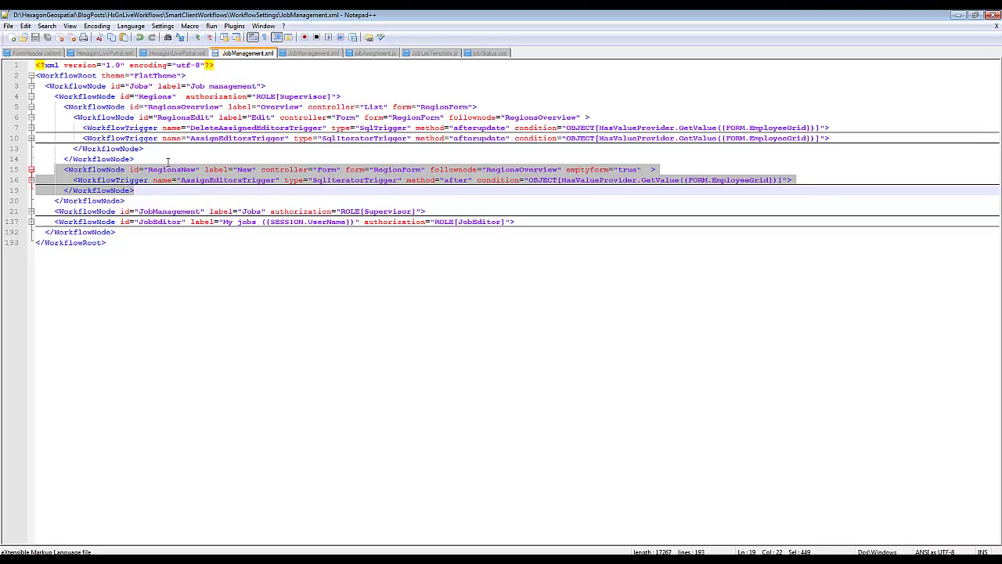
left_click(30, 96)
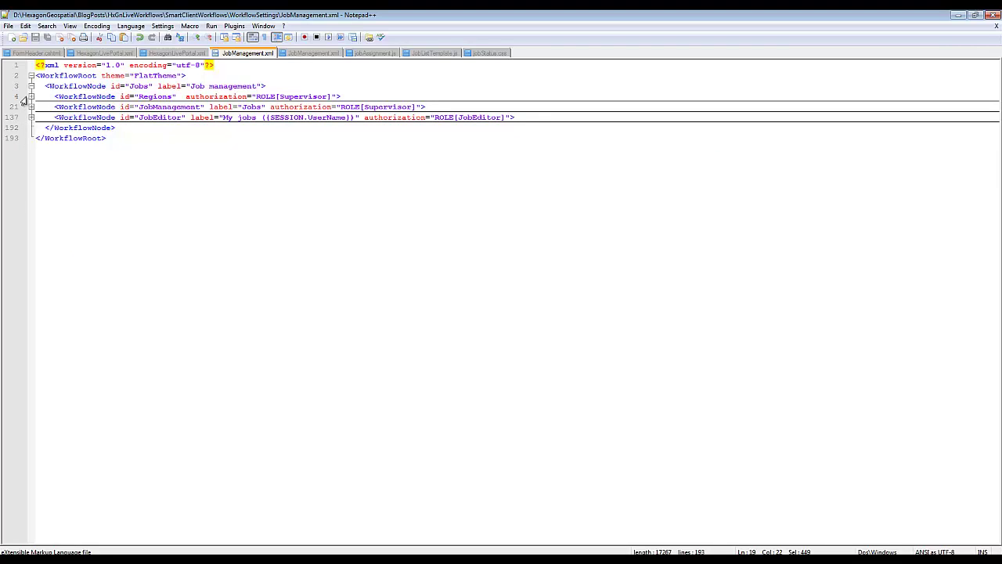
left_click(31, 106)
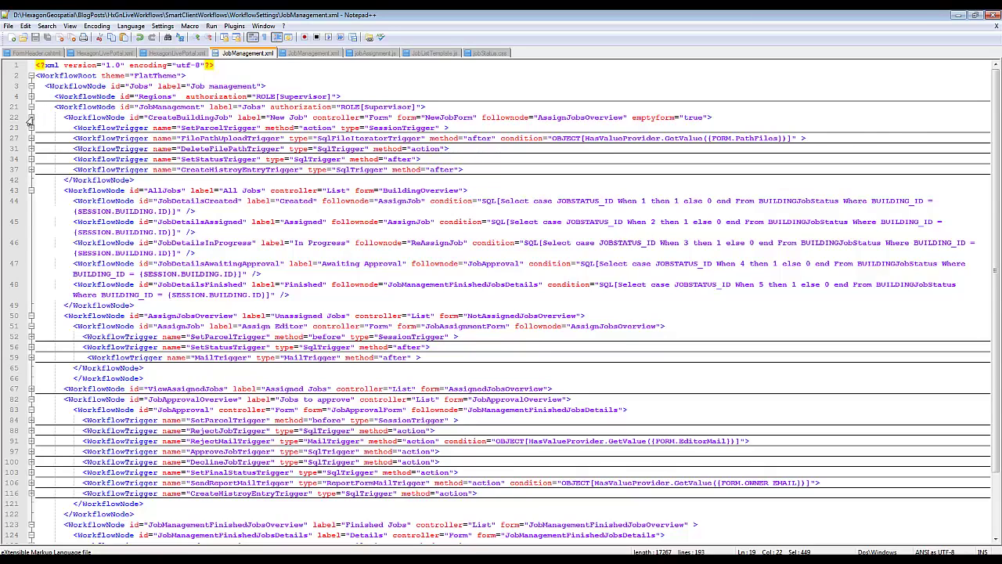
left_click(31, 118)
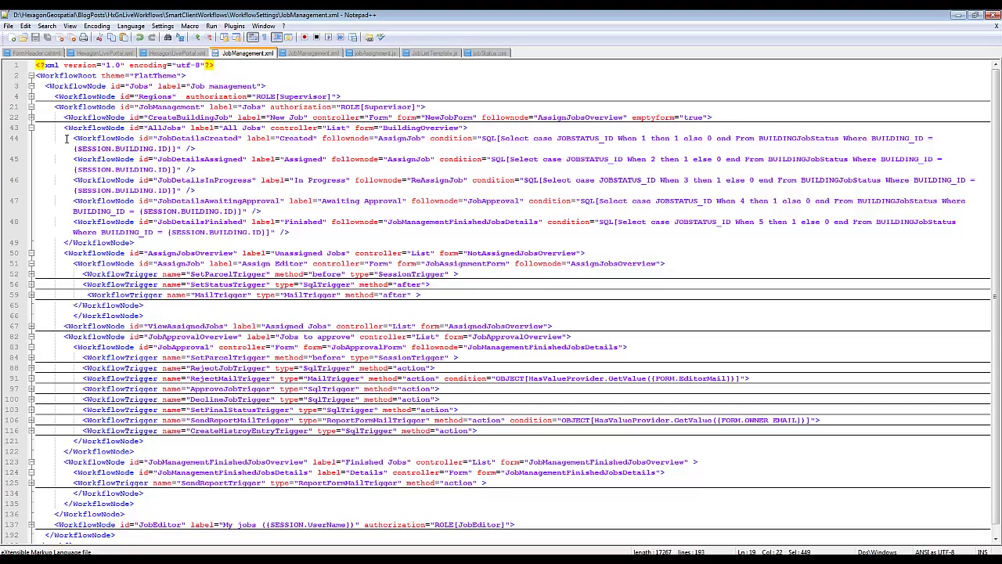
left_click_drag(66, 139, 144, 244)
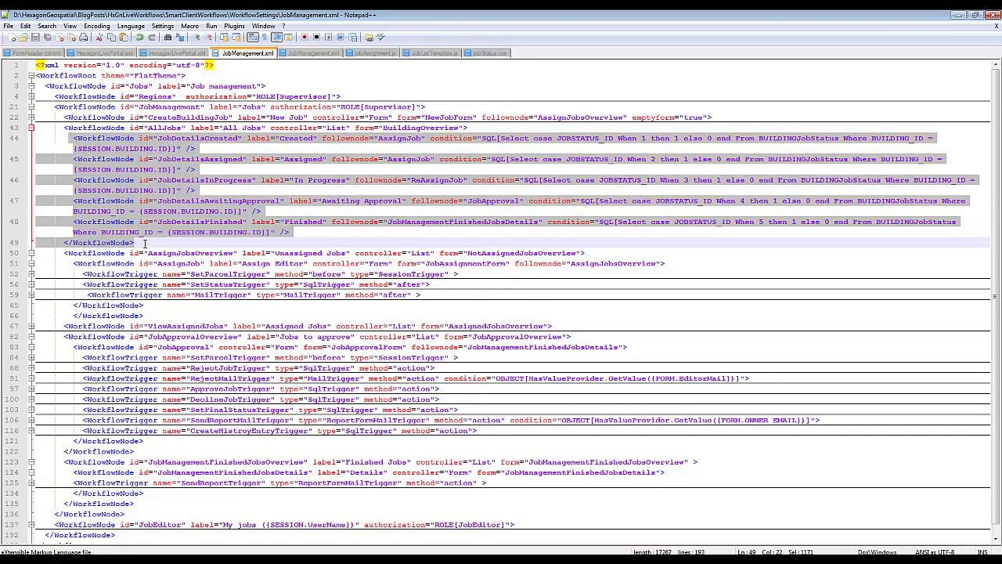
left_click(433, 138)
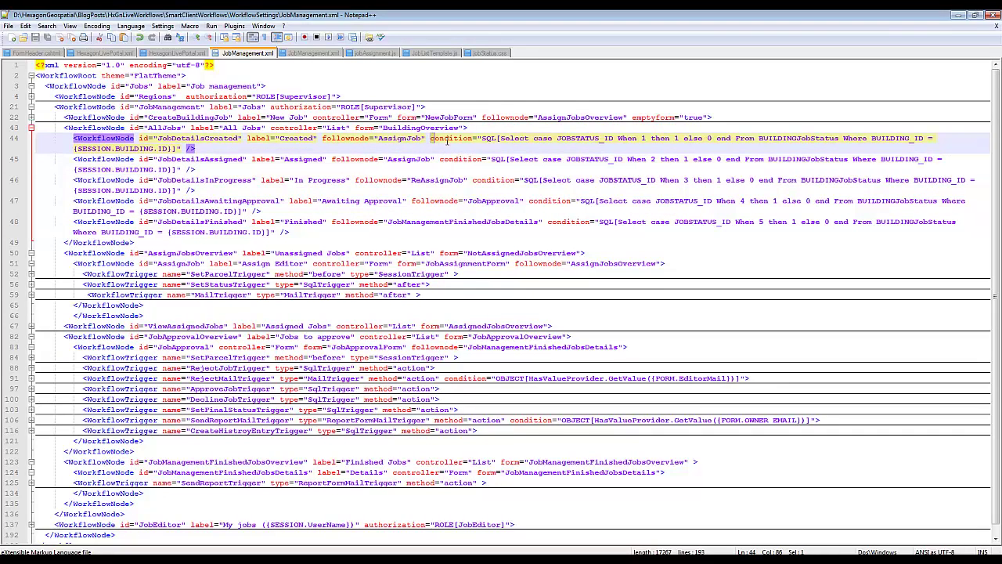
left_click_drag(449, 140, 201, 151)
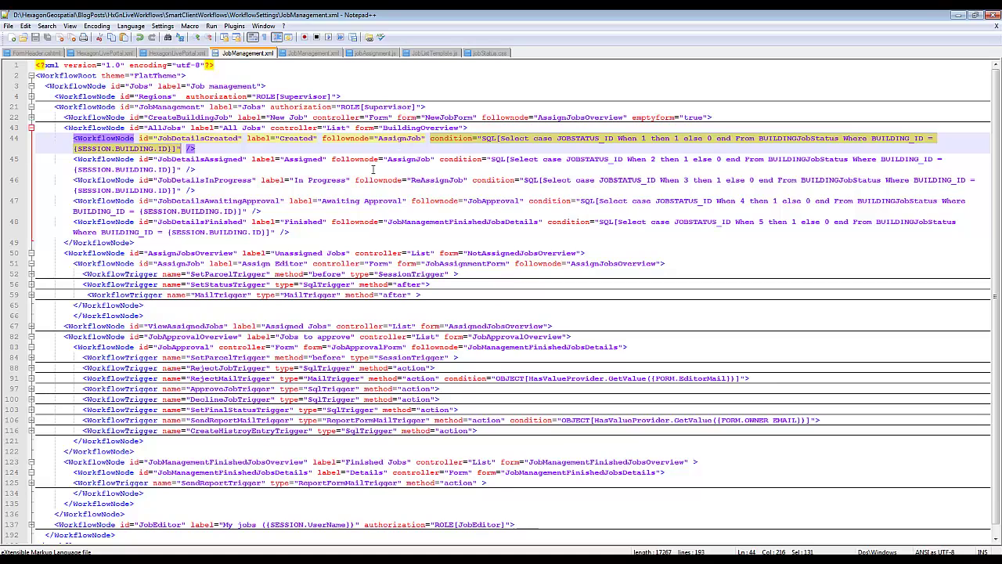
double_click(429, 222)
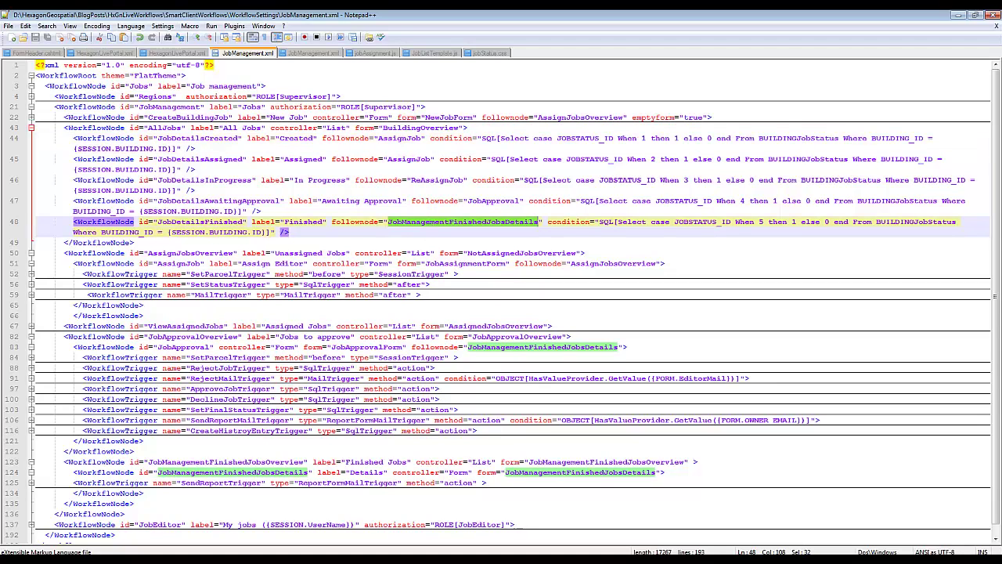
- In GeoMedia Smart Client, open finished job 177's Details form from the Jobs > All Jobs list
key("alt+Tab")
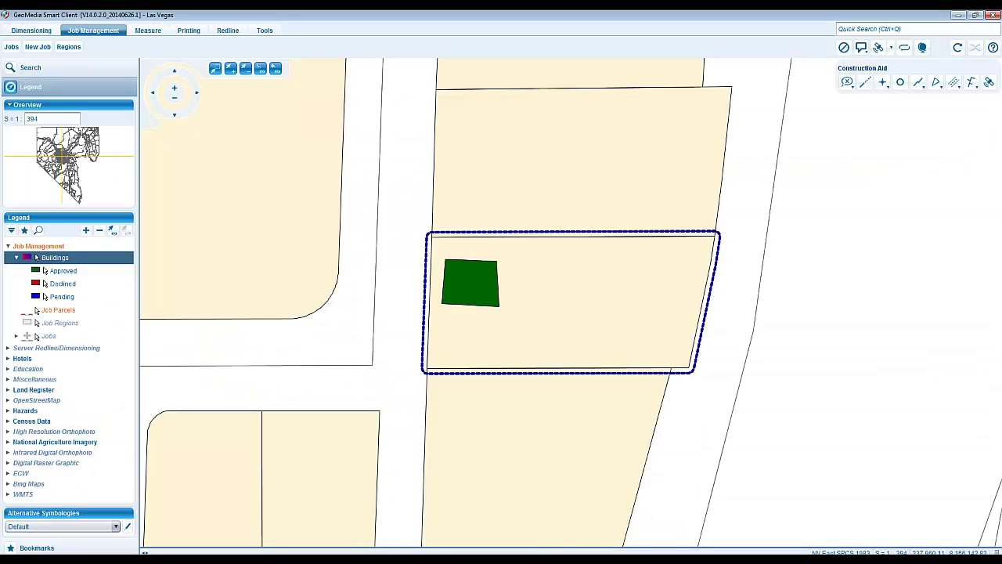
key("alt+Tab")
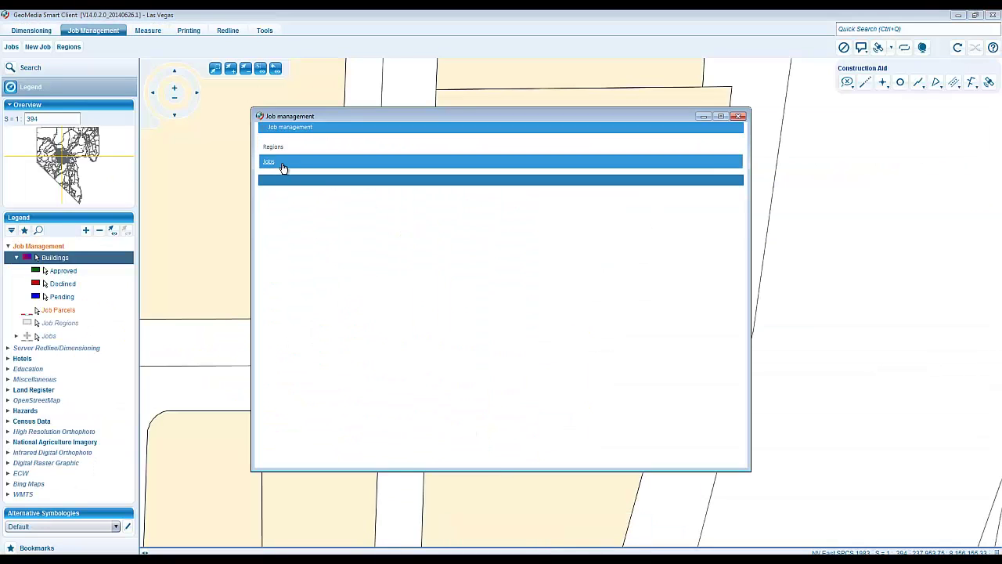
left_click(282, 167)
left_click(280, 162)
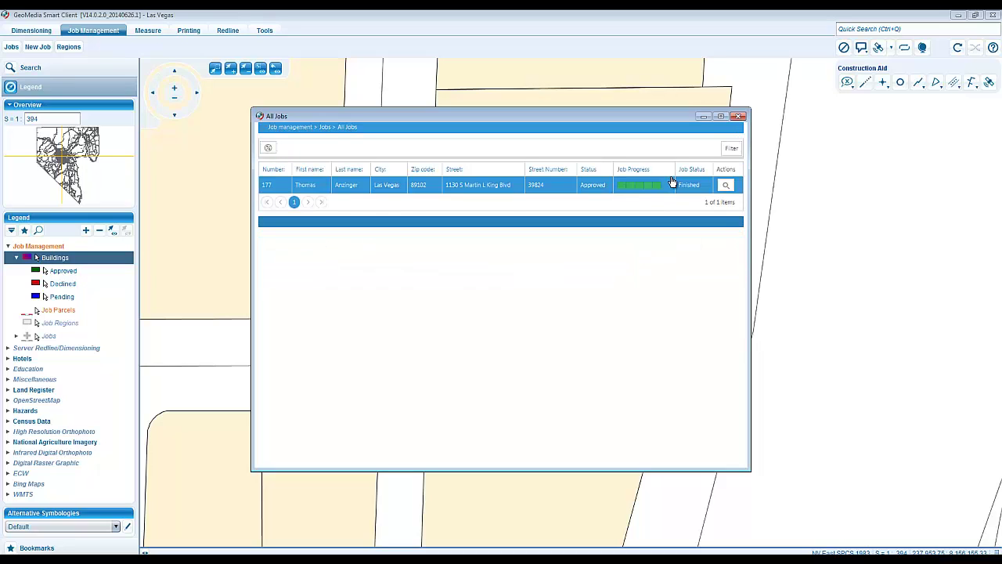
double_click(457, 186)
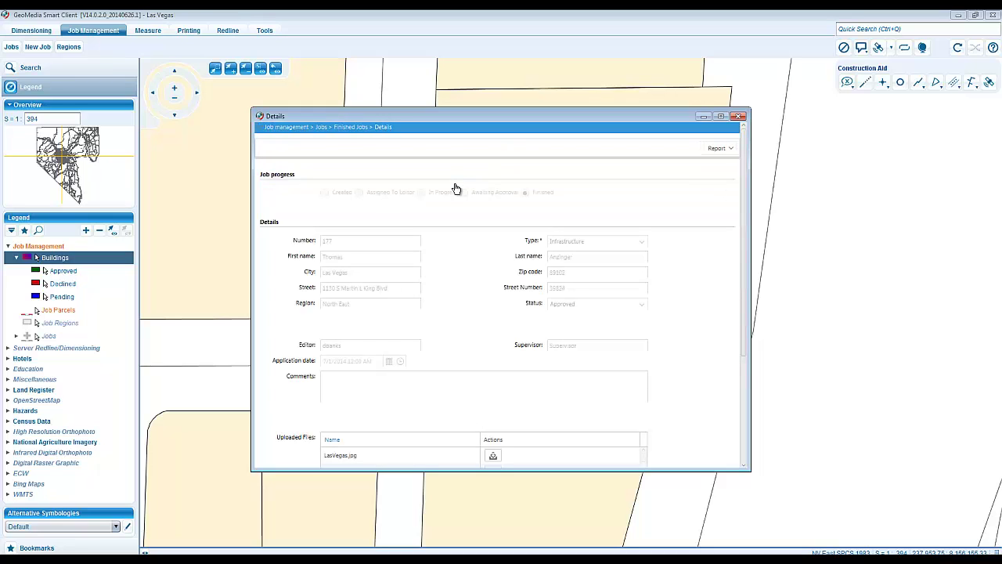
scroll(457, 188, "down", 1)
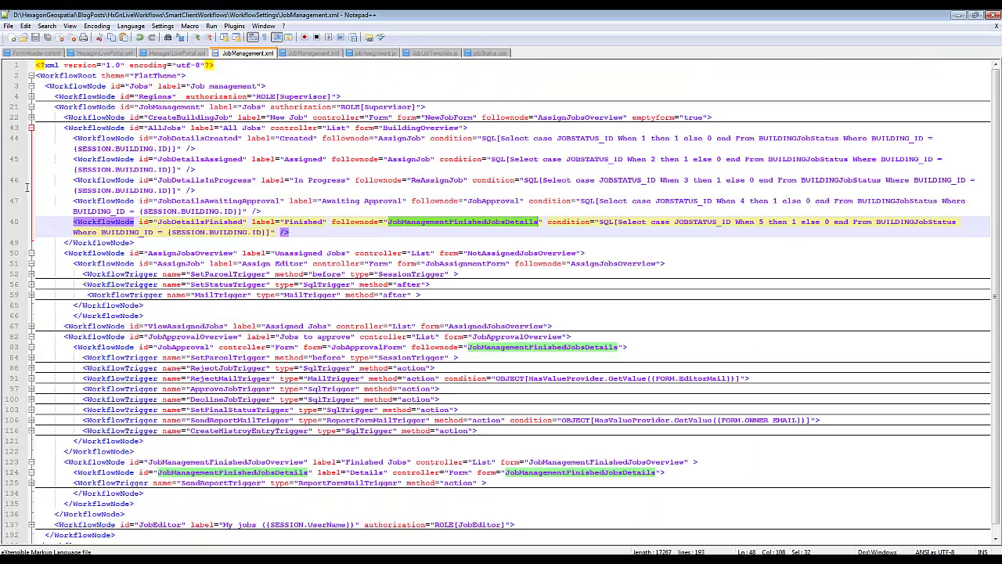
- Fold the AllJobs status nodes and inspect the MailTrigger's EditorMail parameters, then refold it
left_click(31, 128)
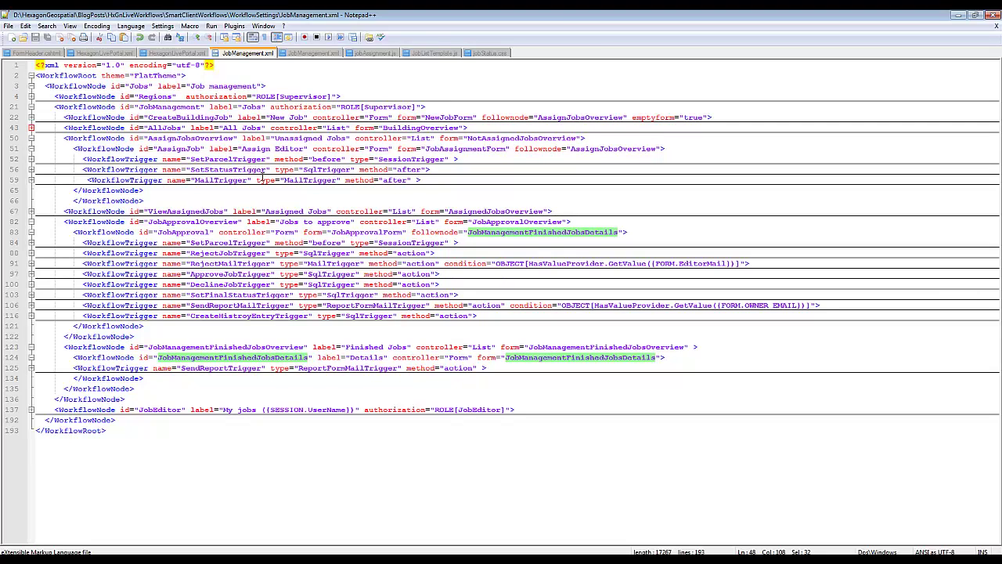
left_click(213, 180)
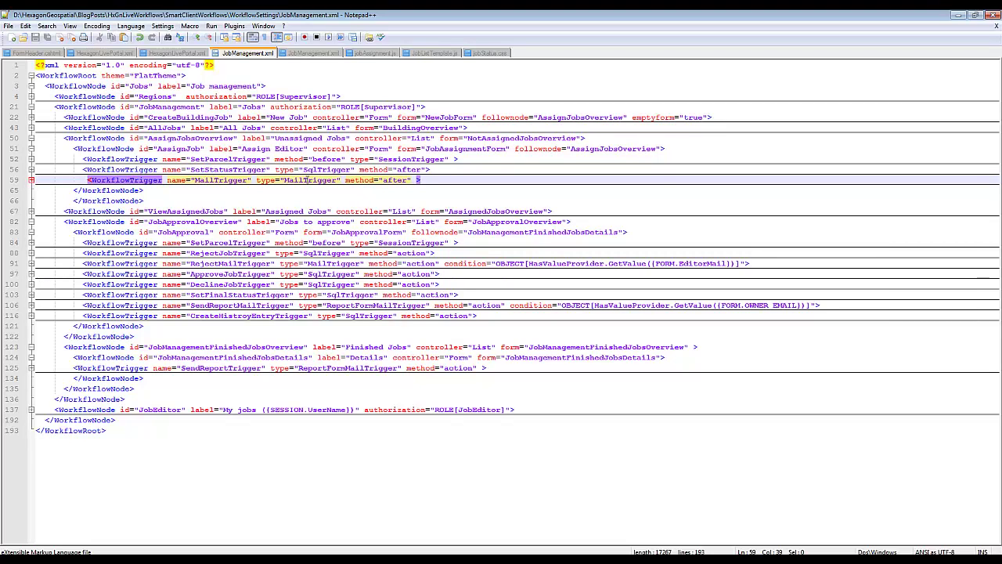
left_click(32, 180)
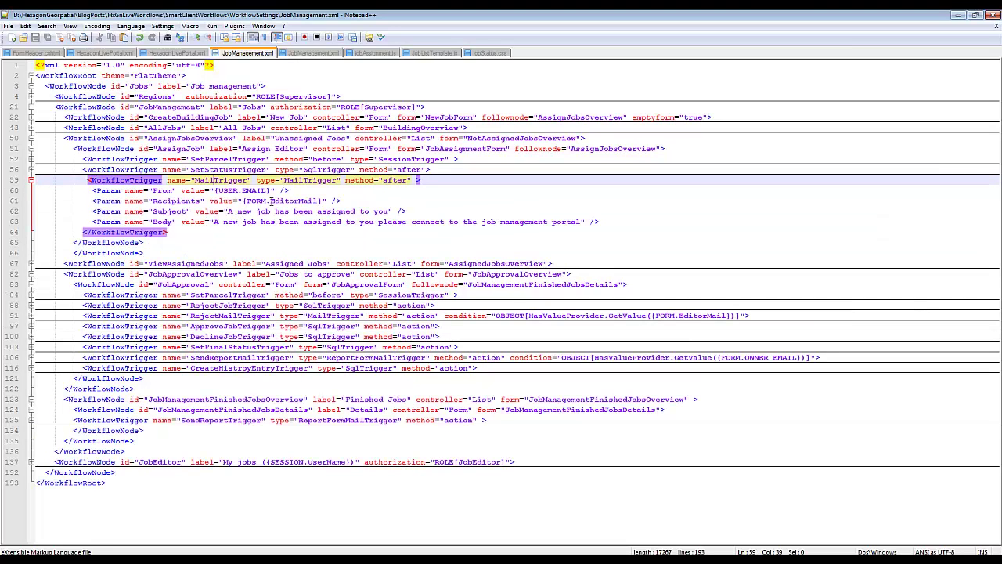
double_click(286, 201)
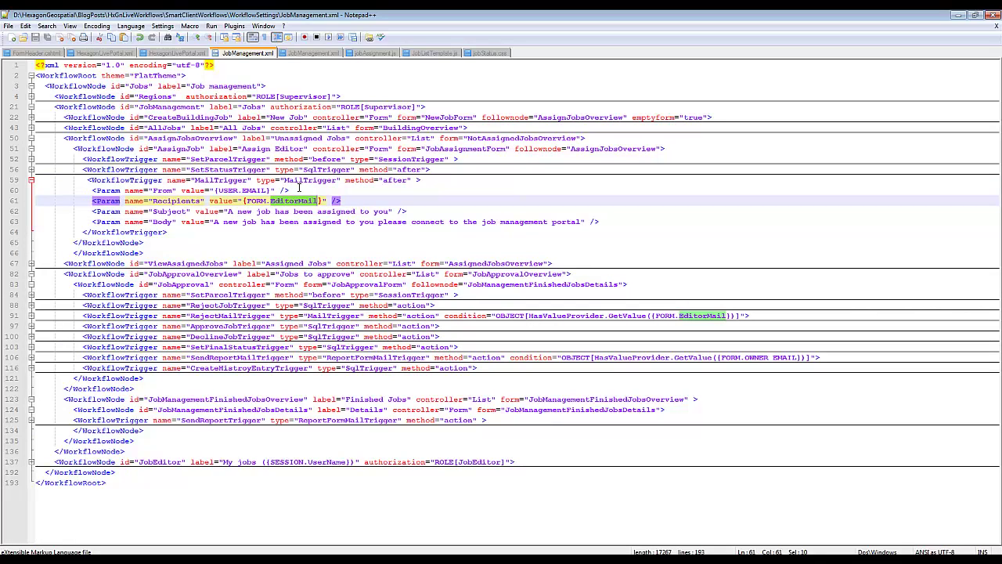
left_click(31, 180)
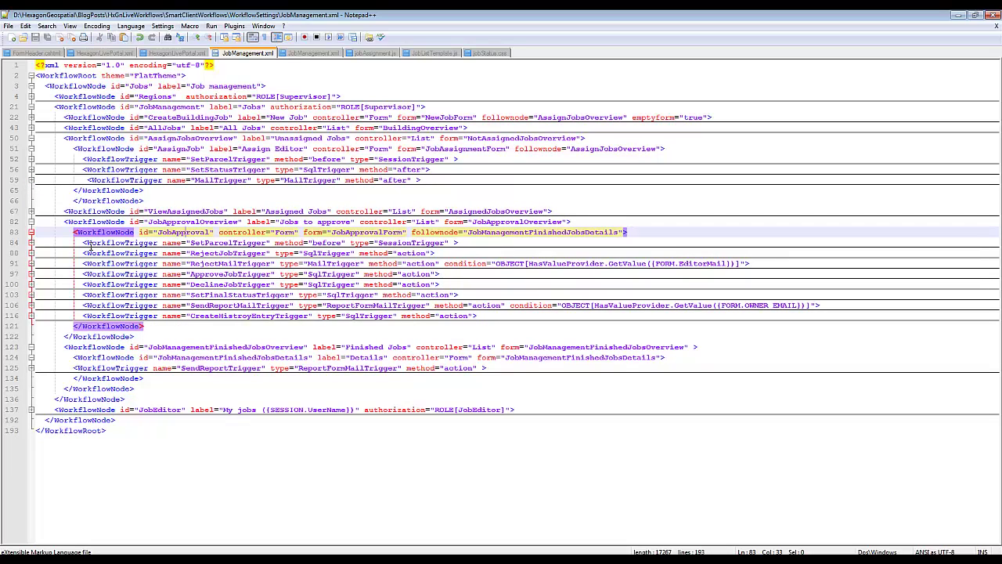
- Mark the approval workflow triggers and JobAssignmentForm name, then bring up the form-settings JobManagement.xml
left_click_drag(81, 242, 640, 315)
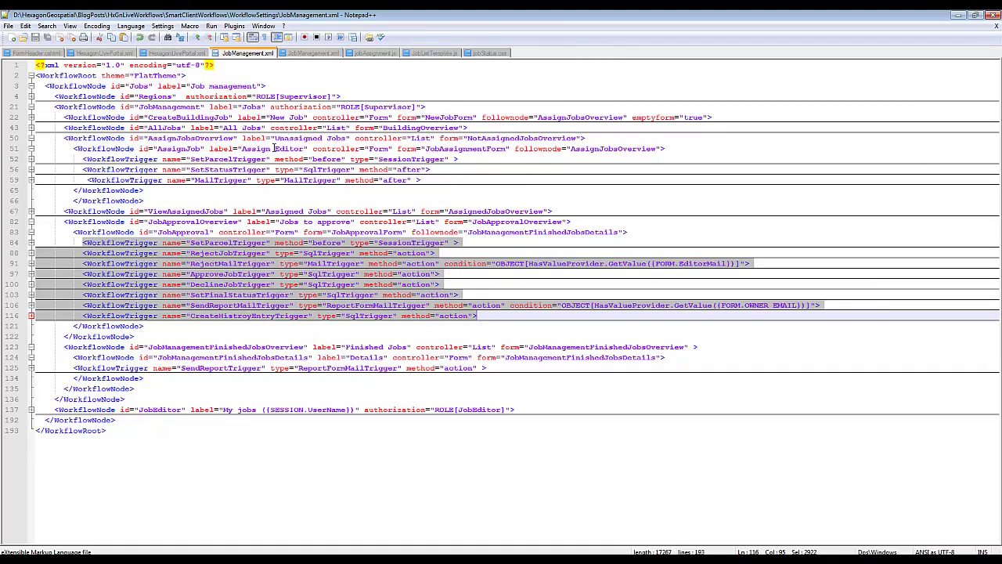
double_click(467, 147)
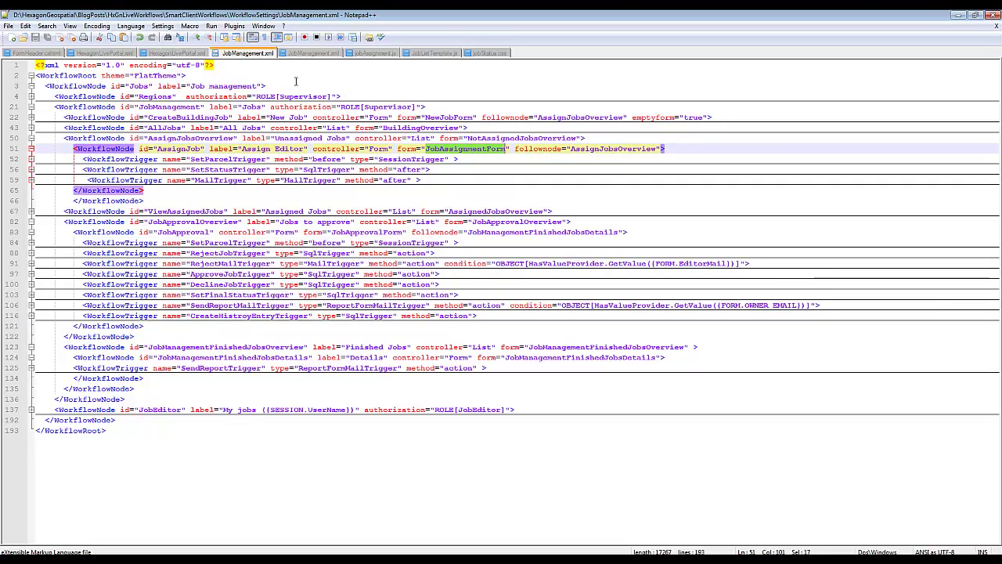
left_click(306, 54)
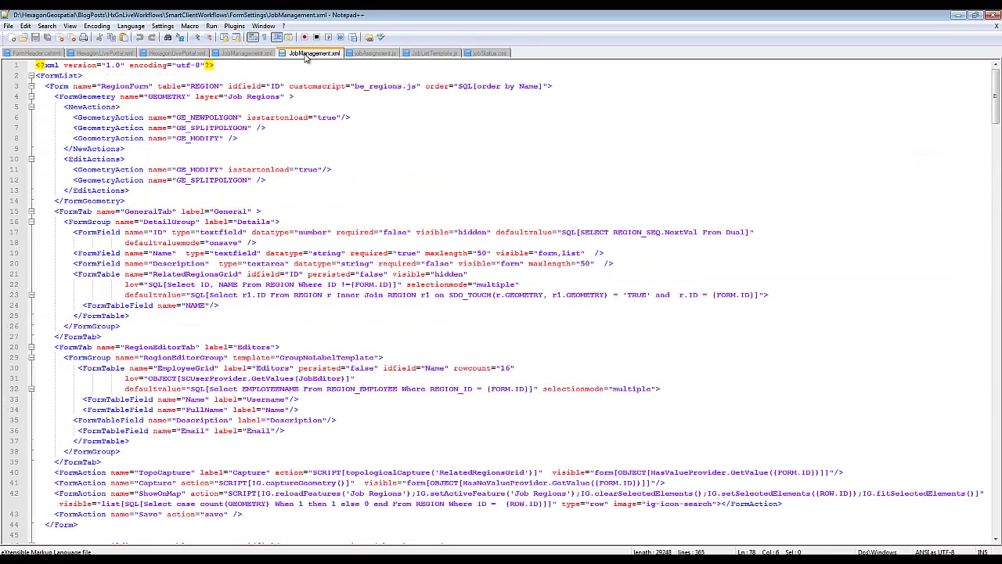
- Fold RegionForm and highlight BuildingForm, its CREATEDBY field and the SUPERVISOR table
left_click(32, 86)
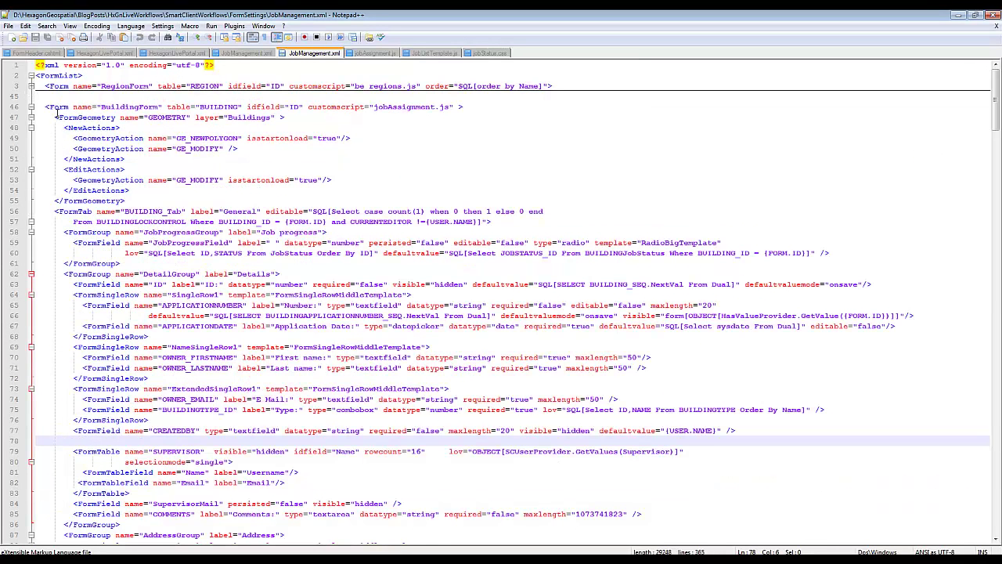
scroll(56, 113, "down", 1)
double_click(119, 76)
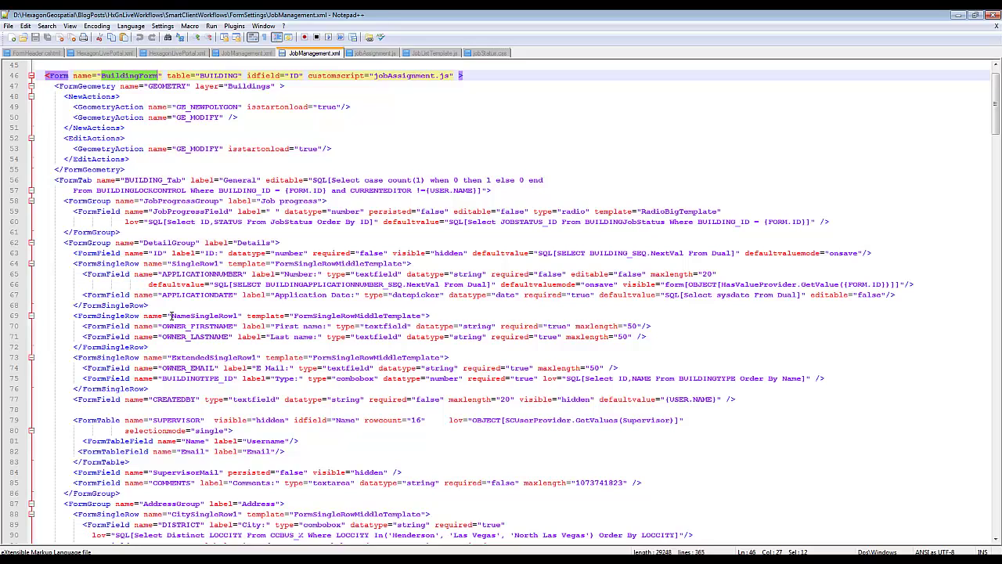
scroll(171, 316, "down", 1)
double_click(161, 368)
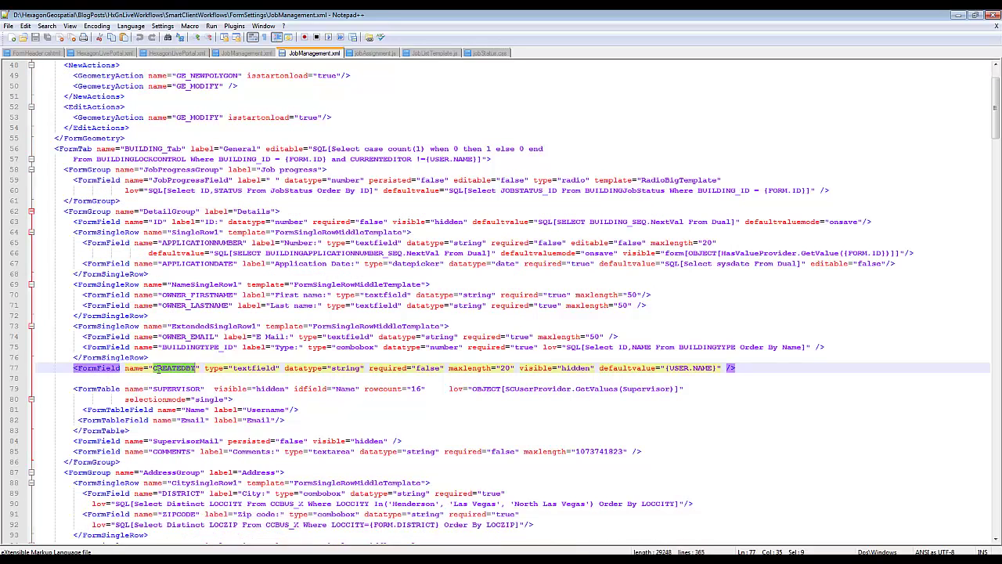
scroll(159, 373, "down", 3)
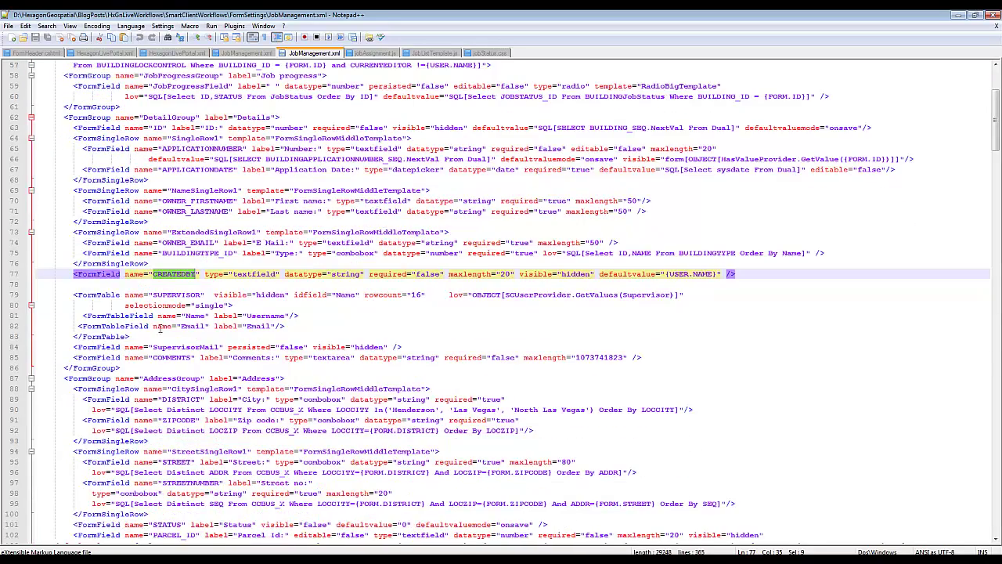
double_click(179, 298)
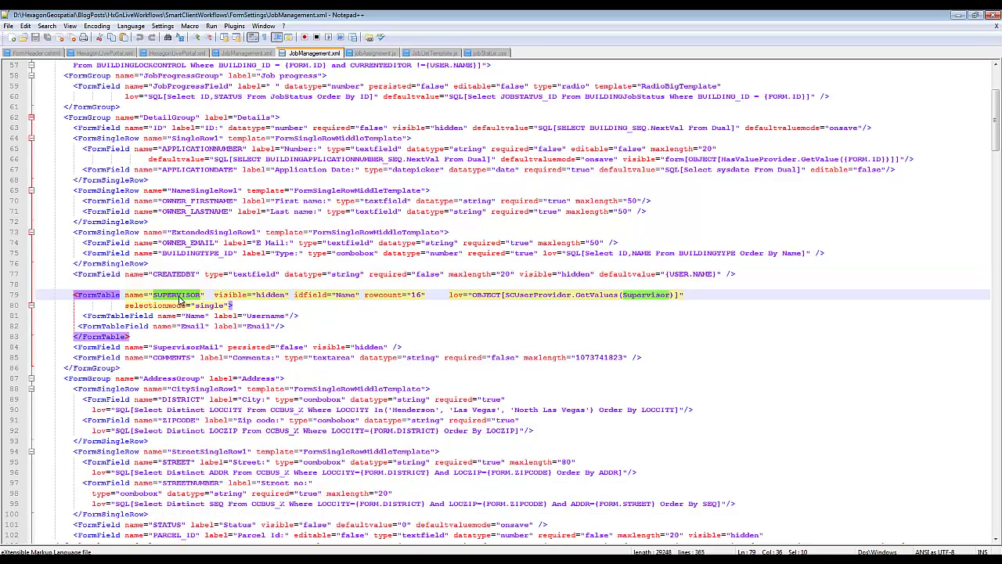
- Fold the CitySingleRow and StreetSingleRow fields and select the PARCEL_ID field definition
scroll(178, 298, "down", 4)
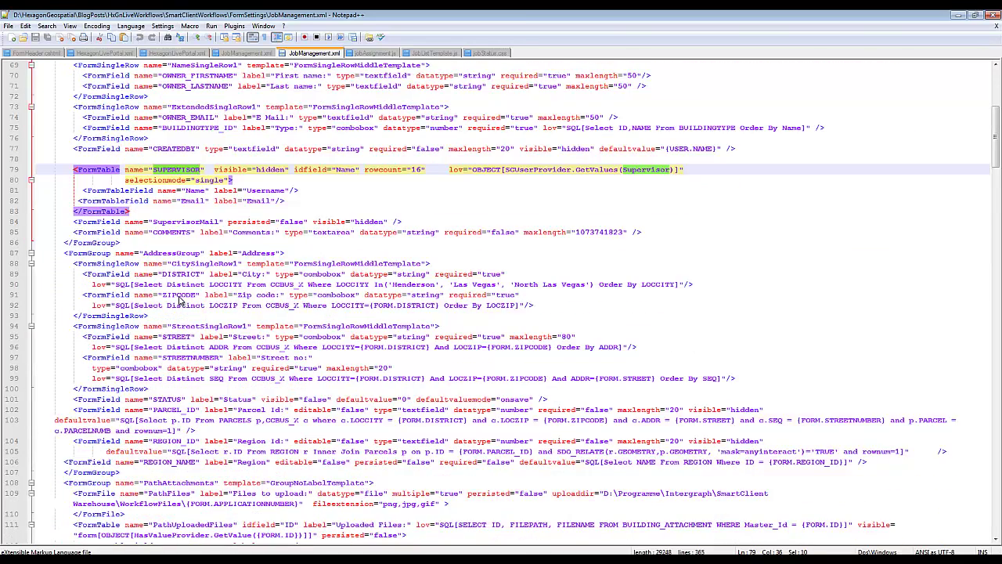
left_click(31, 264)
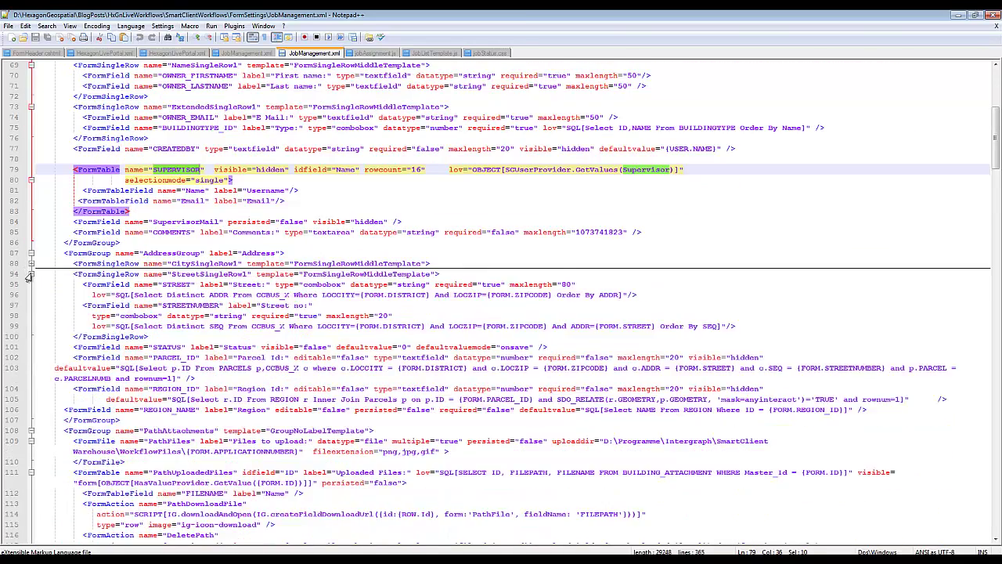
left_click(30, 274)
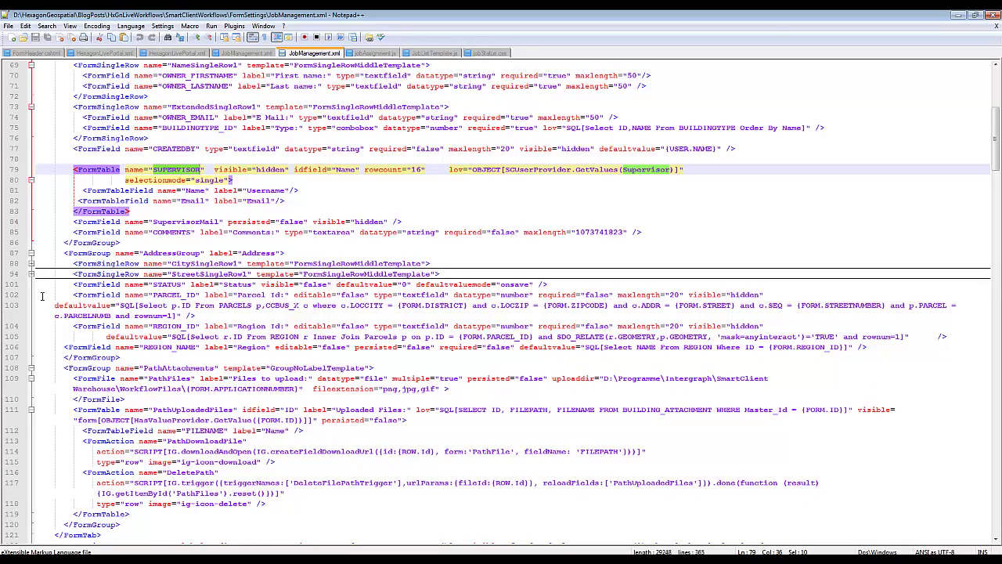
left_click_drag(54, 294, 229, 317)
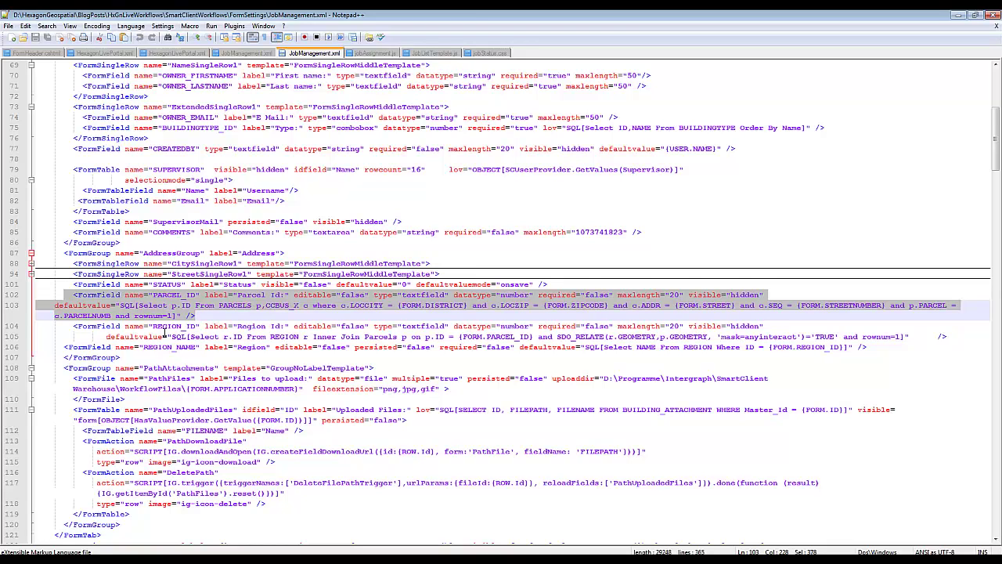
- Scroll to JobAssignmentForm and highlight the EDITOR table and its OBJECT value provider RegionEditorProvider
scroll(165, 335, "down", 5)
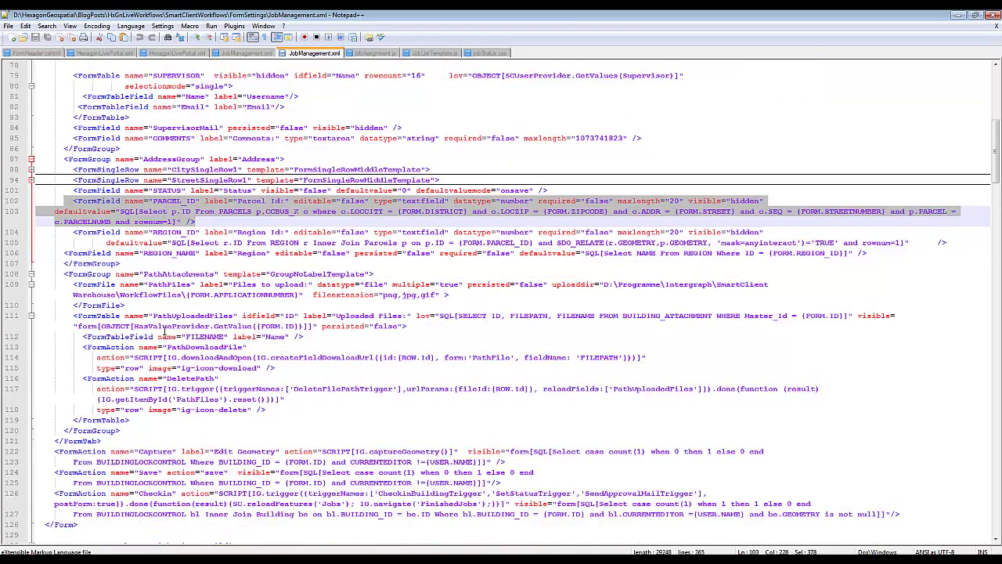
scroll(163, 327, "down", 9)
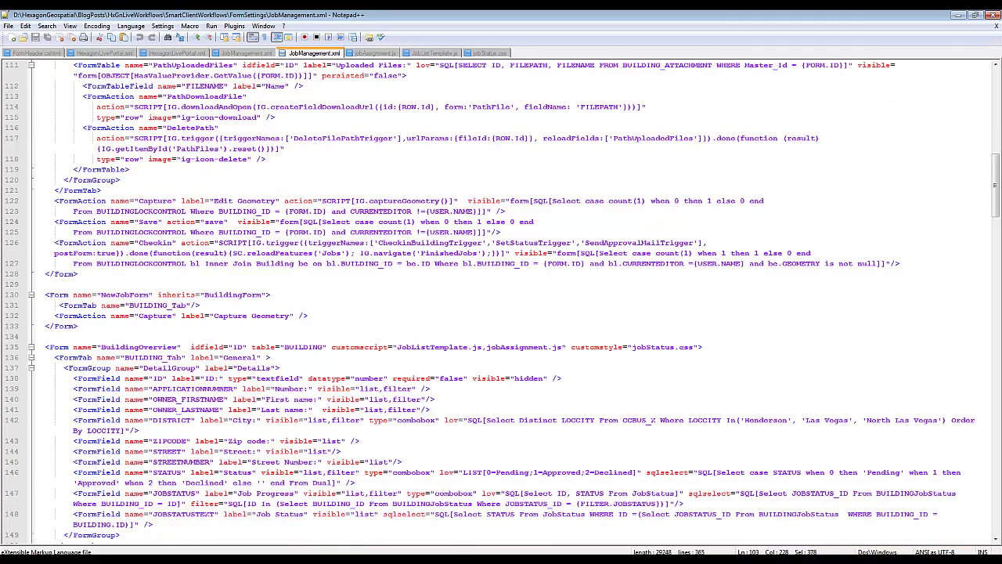
scroll(31, 349, "down", 6)
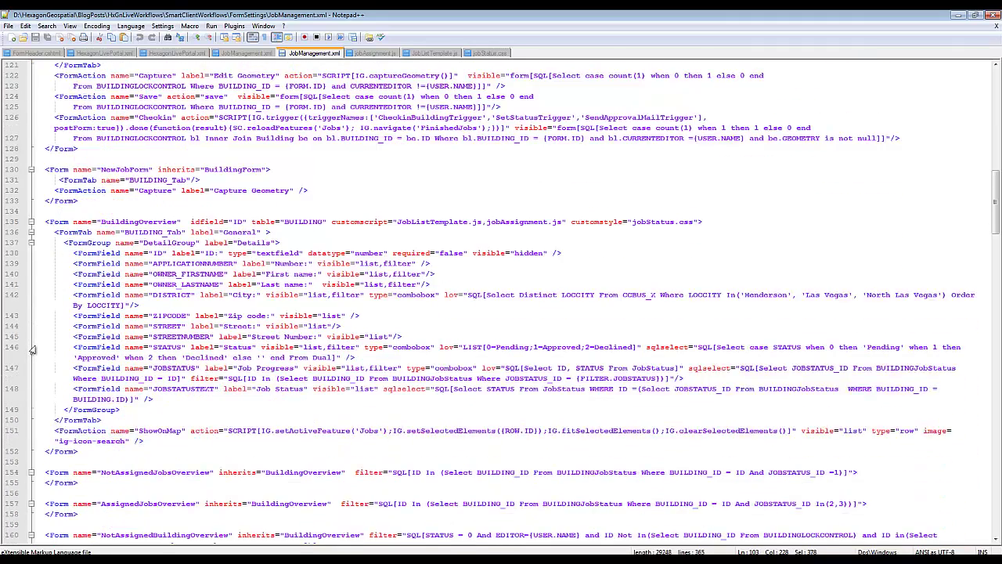
scroll(31, 349, "down", 6)
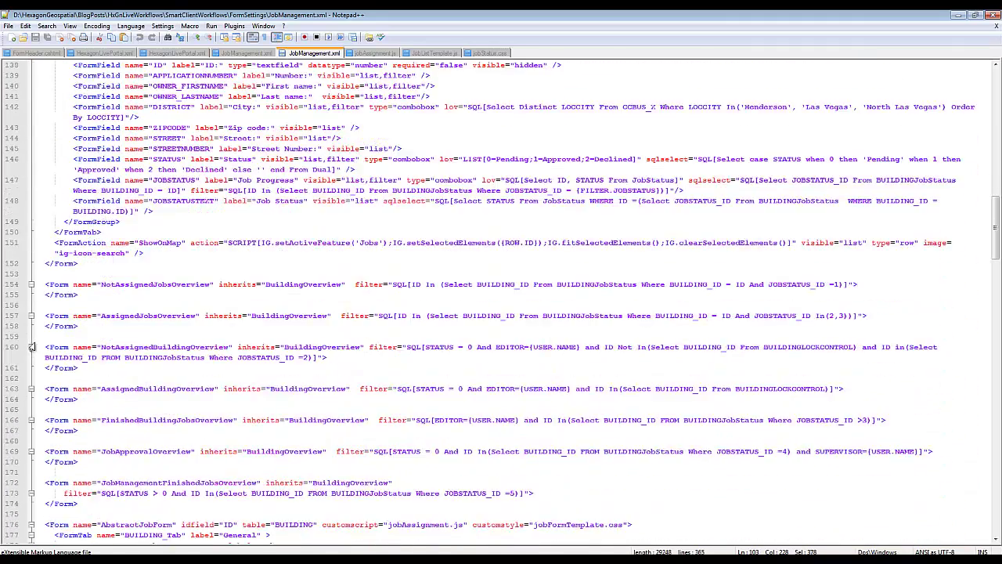
scroll(31, 347, "down", 12)
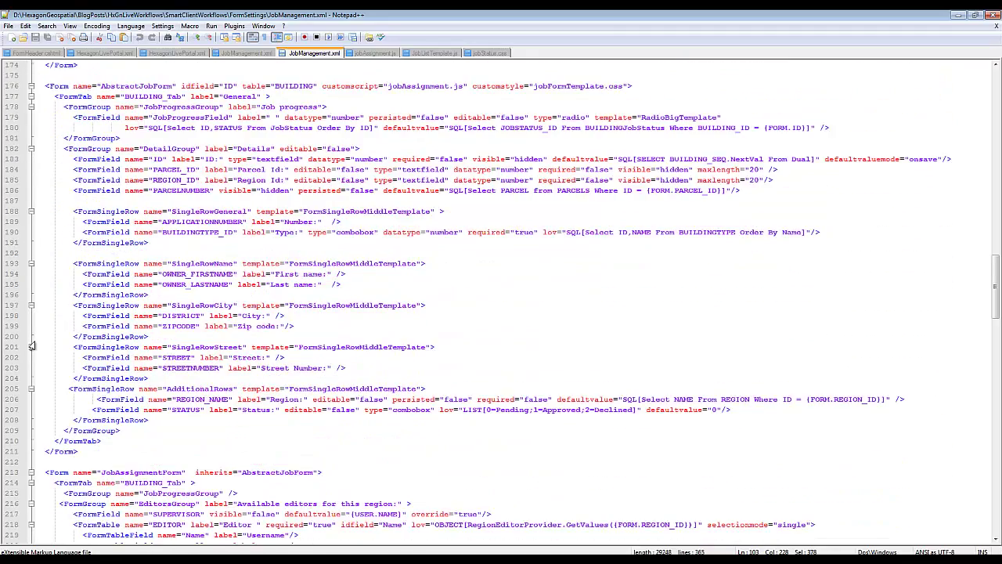
scroll(31, 345, "down", 5)
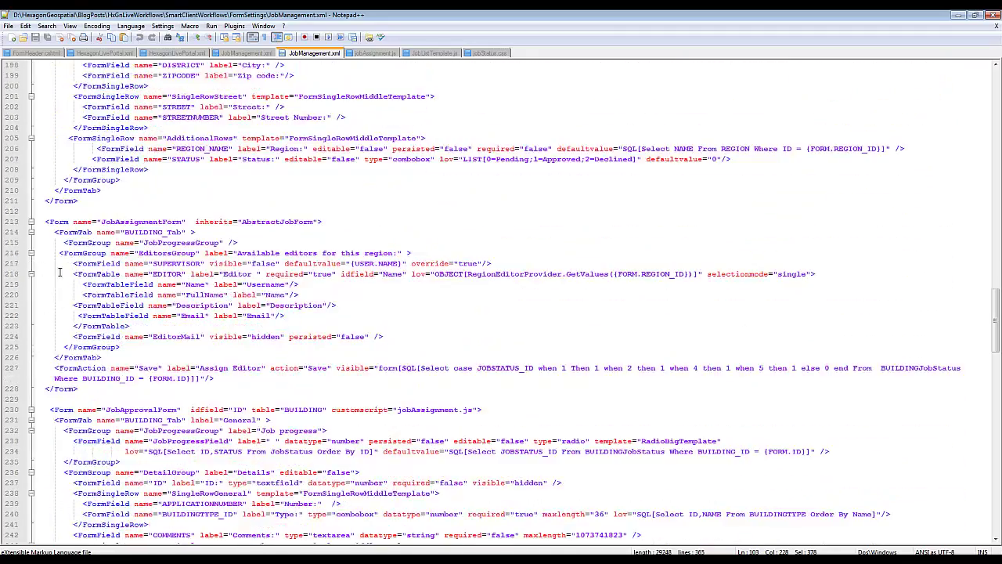
left_click_drag(51, 274, 151, 315)
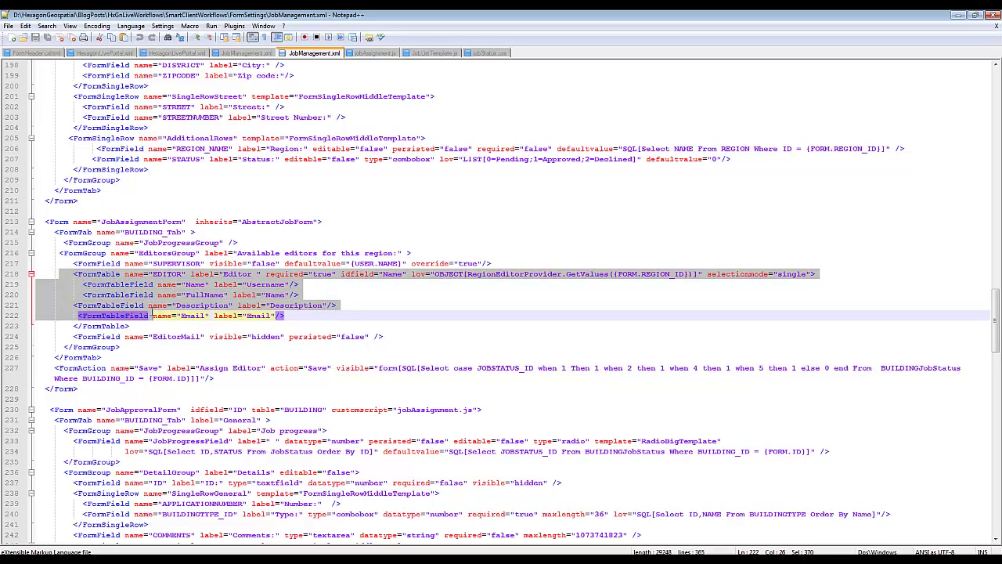
double_click(446, 276)
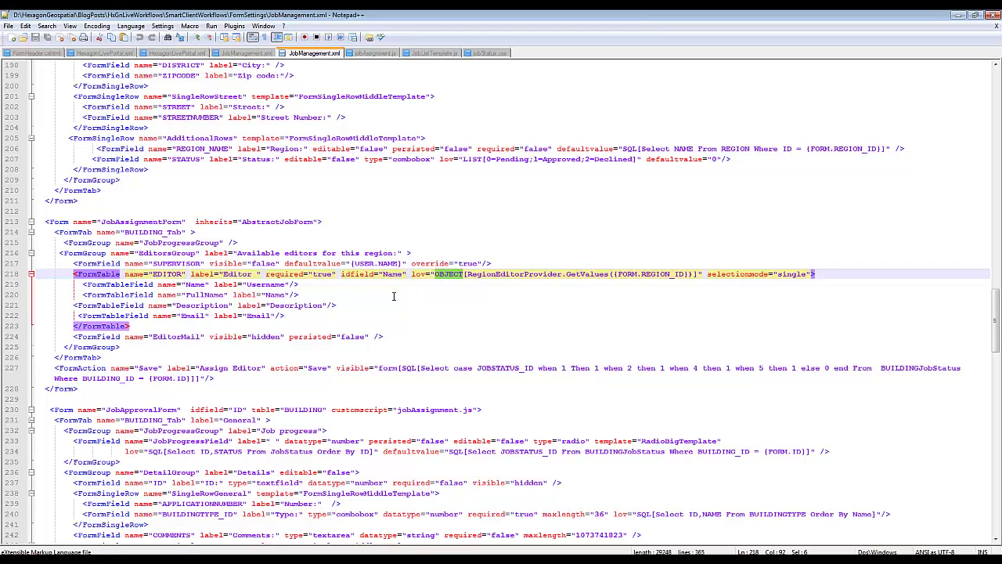
- Point out the editor table's single selection mode and the hidden EditorMail field, then bring up GeoMedia Smart Client
double_click(780, 274)
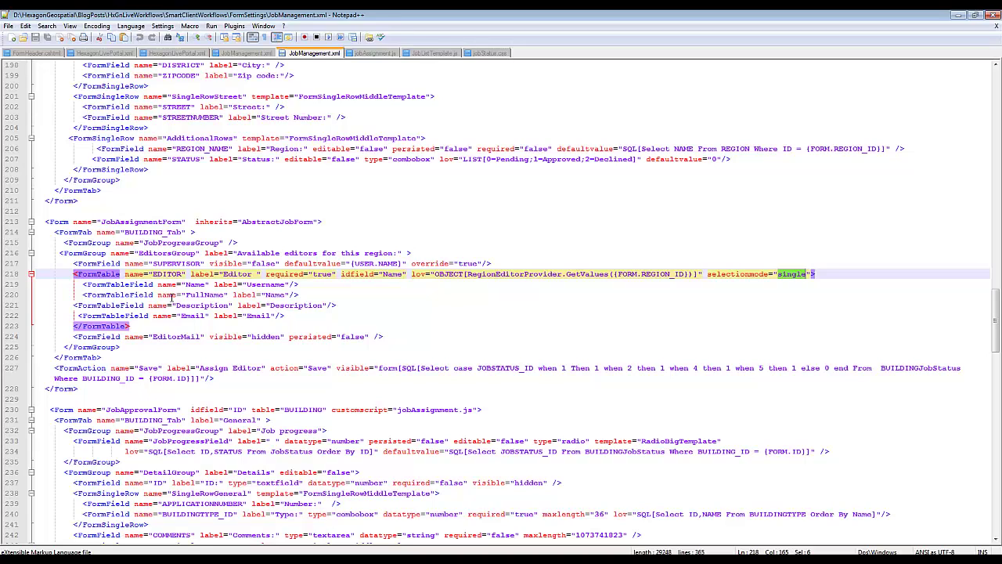
double_click(162, 339)
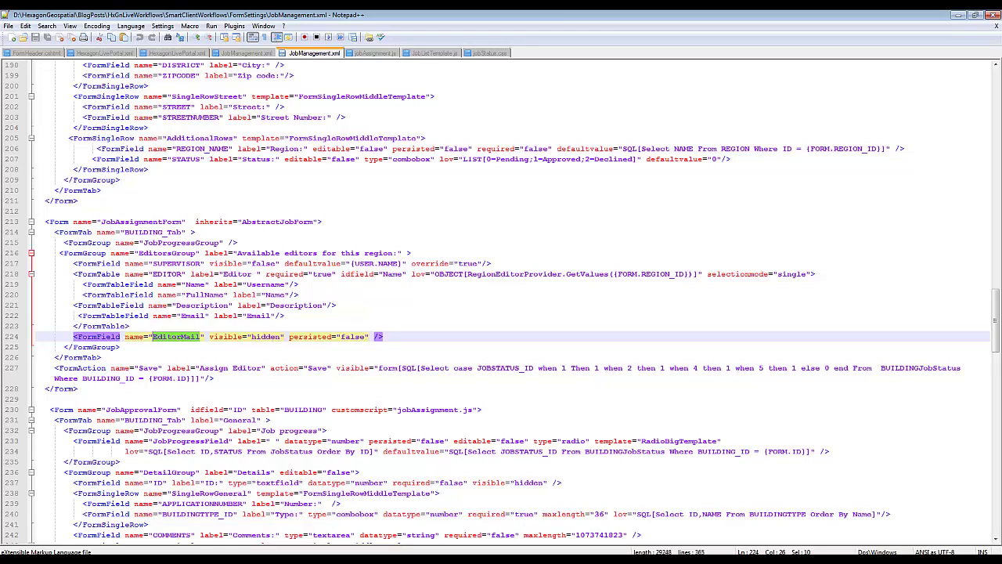
left_click(538, 523)
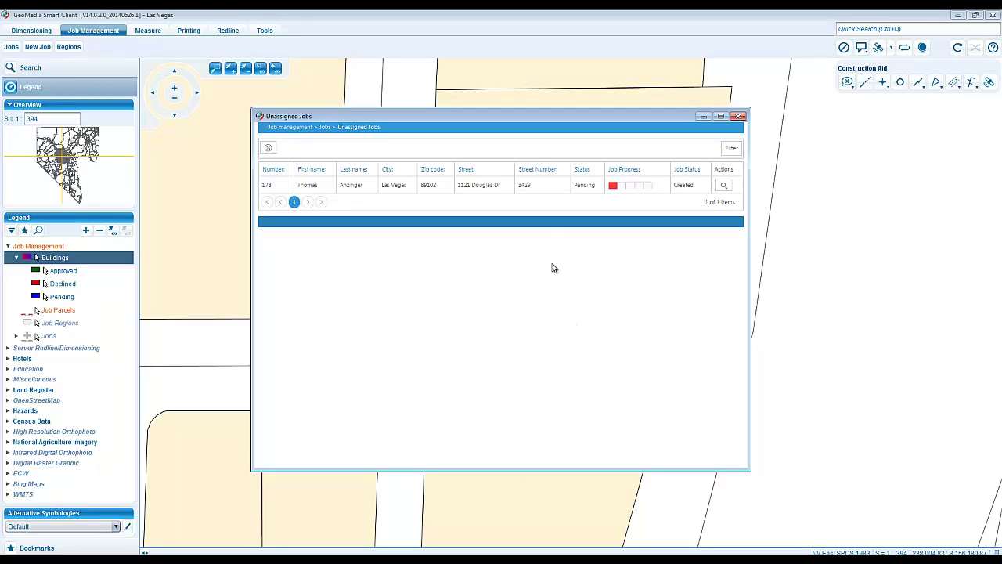
- Assign the first listed editor to job 178, then return to Notepad++
double_click(525, 187)
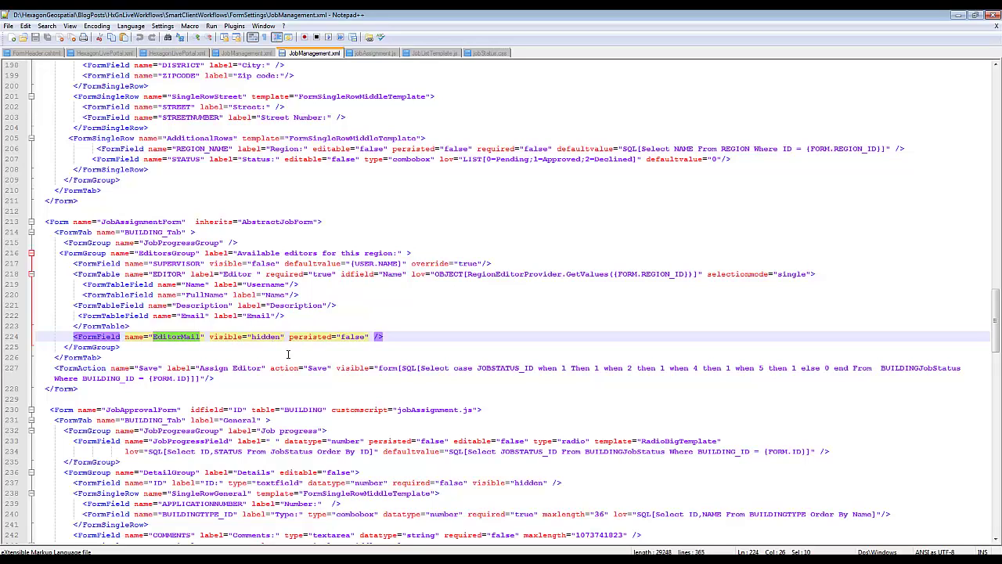
left_click(540, 527)
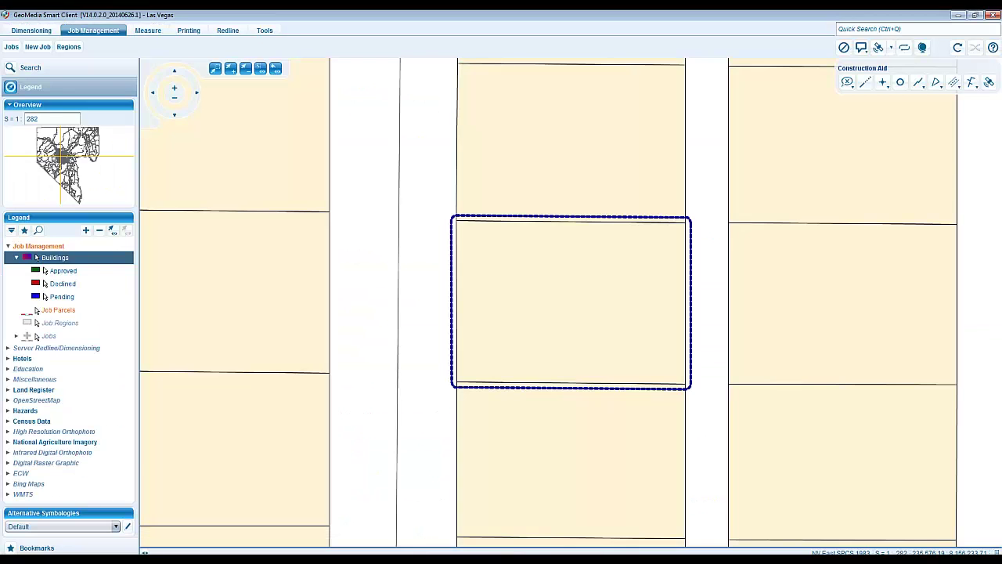
left_click(551, 546)
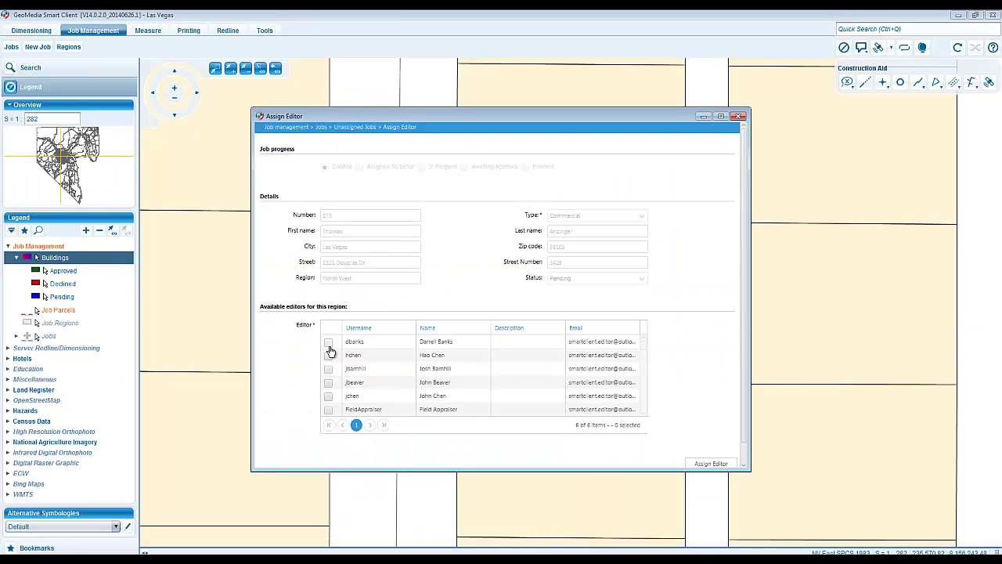
left_click(329, 342)
left_click(711, 464)
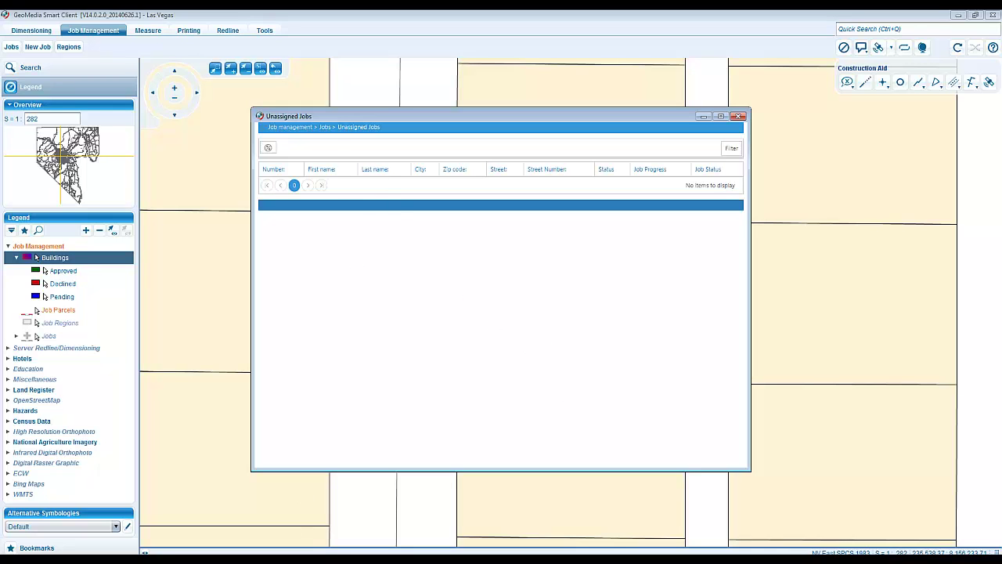
key("alt+Tab")
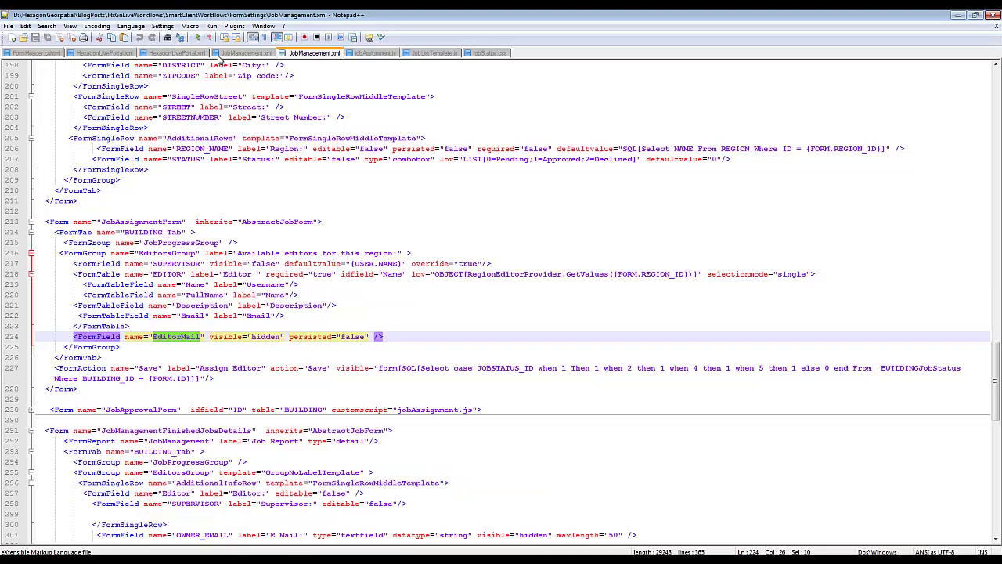
- Check in the workflow settings JobManagement.xml that All Jobs uses the BuildingOverview form
left_click(230, 54)
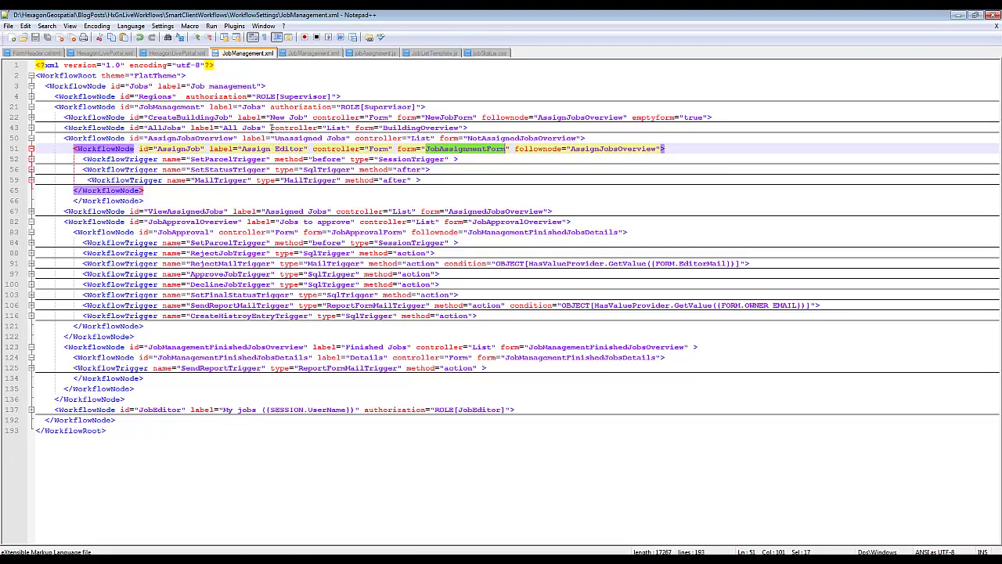
double_click(413, 128)
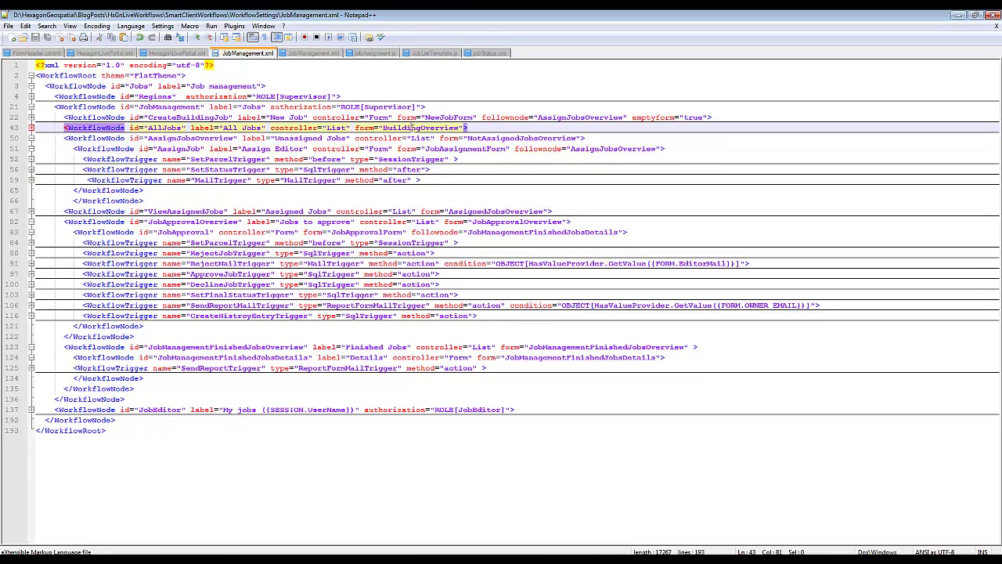
left_click(315, 53)
- Scroll up to the BuildingOverview form definition and mark its customscript files
scroll(210, 192, "up", 2)
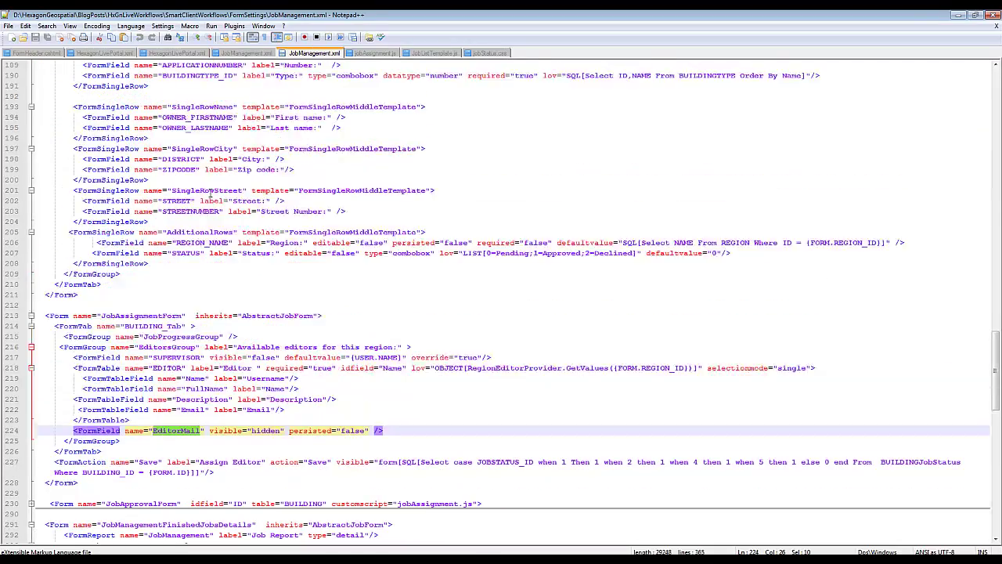
scroll(210, 192, "up", 10)
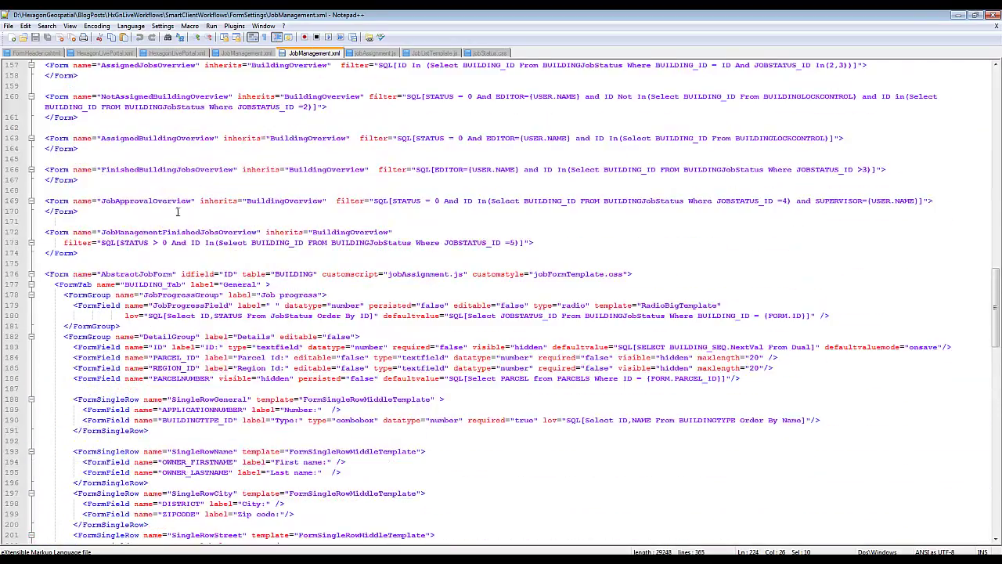
scroll(32, 271, "up", 10)
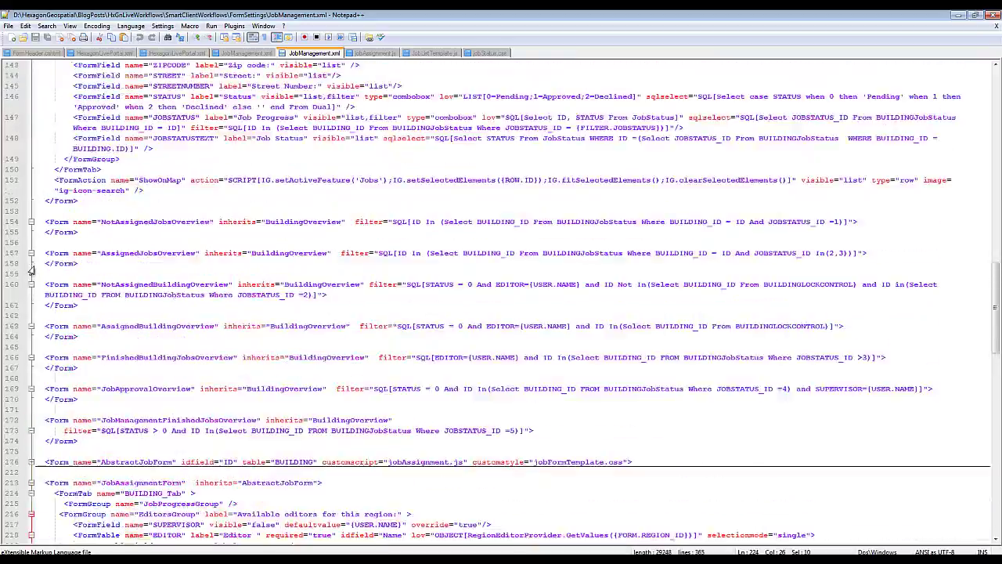
left_click(164, 159)
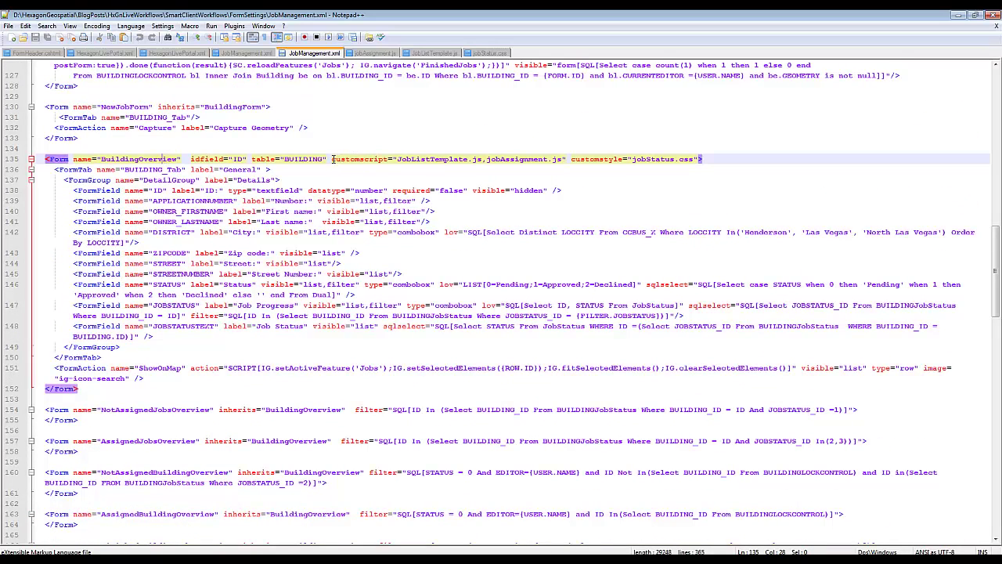
left_click_drag(331, 159, 694, 159)
- In GeoMedia Smart Client, open the All Jobs list showing jobs 178 and 177
mouse_move(544, 548)
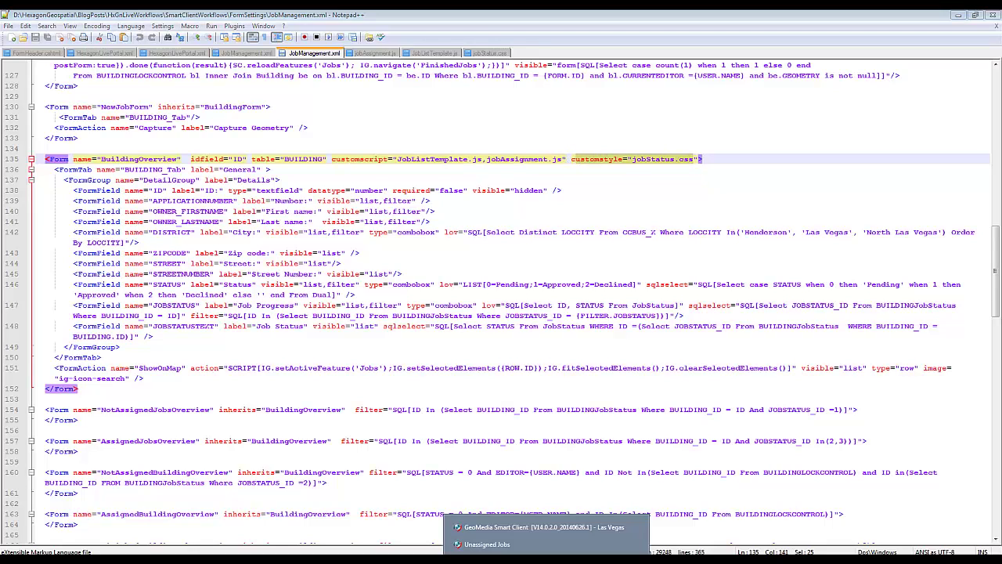
left_click(542, 527)
left_click(549, 544)
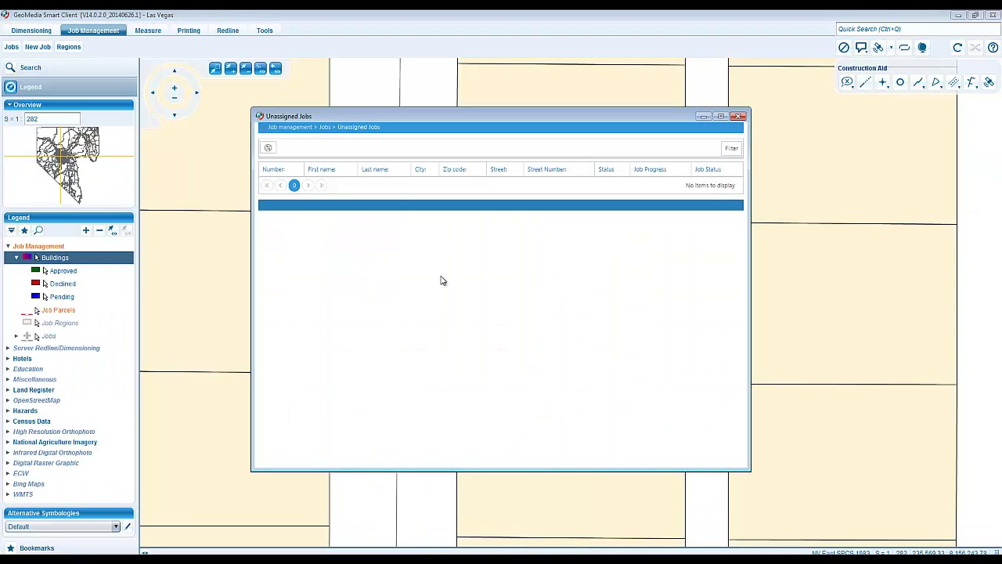
left_click(323, 128)
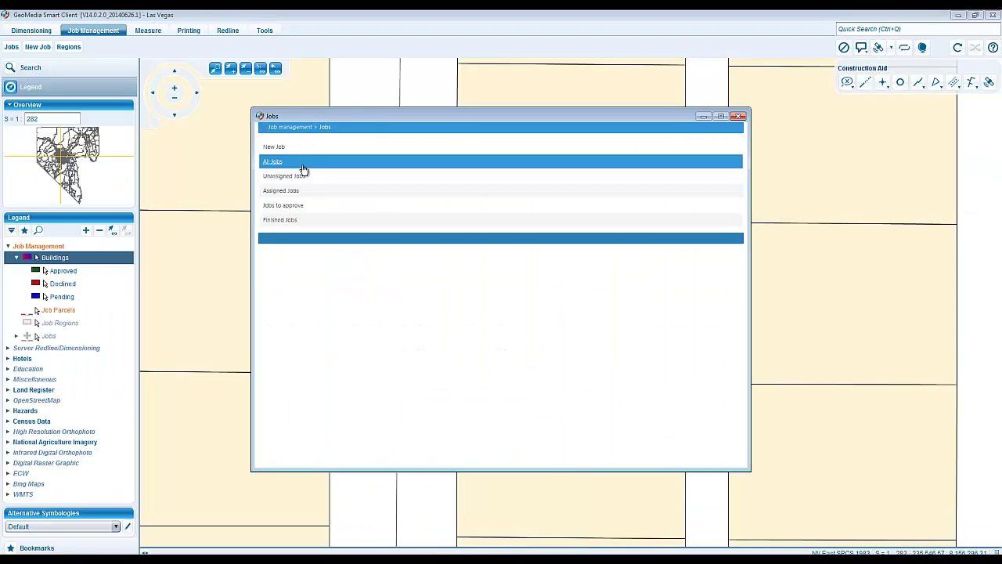
left_click(302, 163)
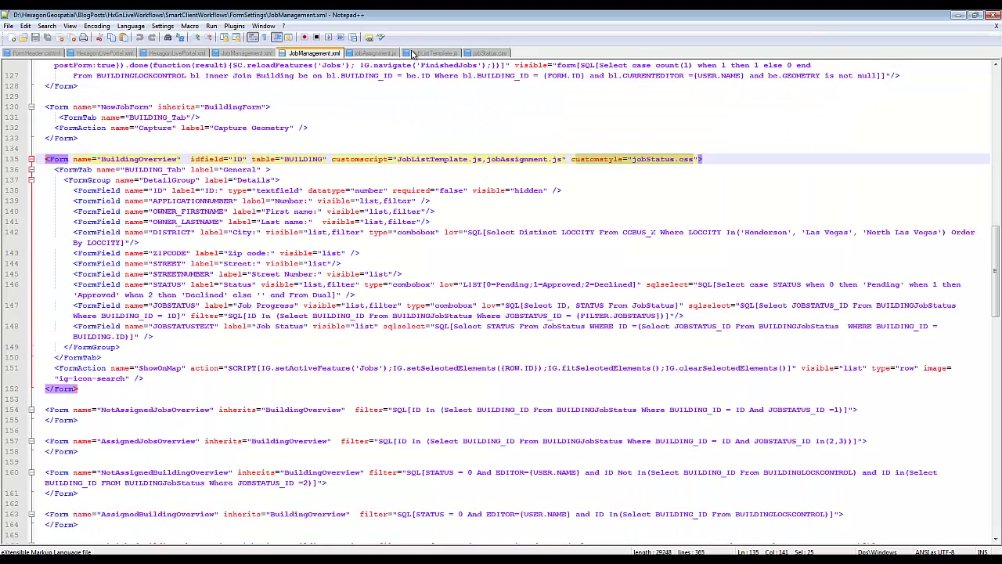
- In JobListTemplate.js, highlight the column template override, excluded-column filter and template function
left_click(415, 53)
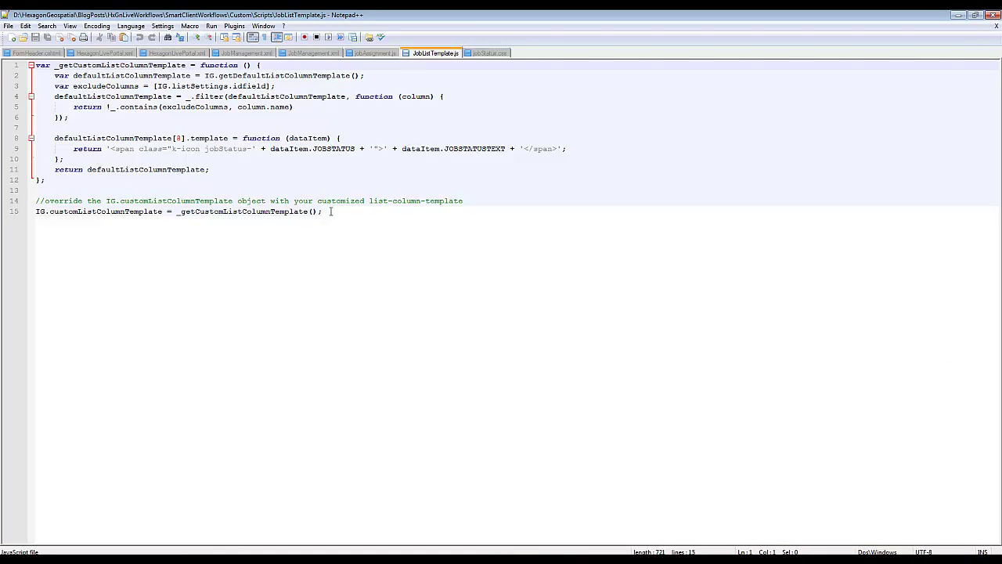
left_click_drag(332, 212, 33, 213)
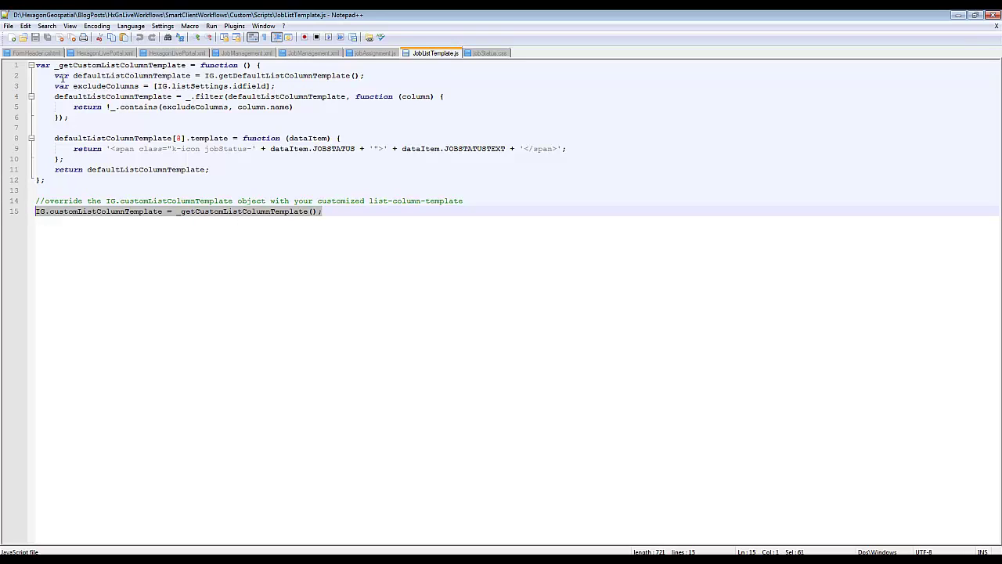
left_click_drag(69, 117, 46, 75)
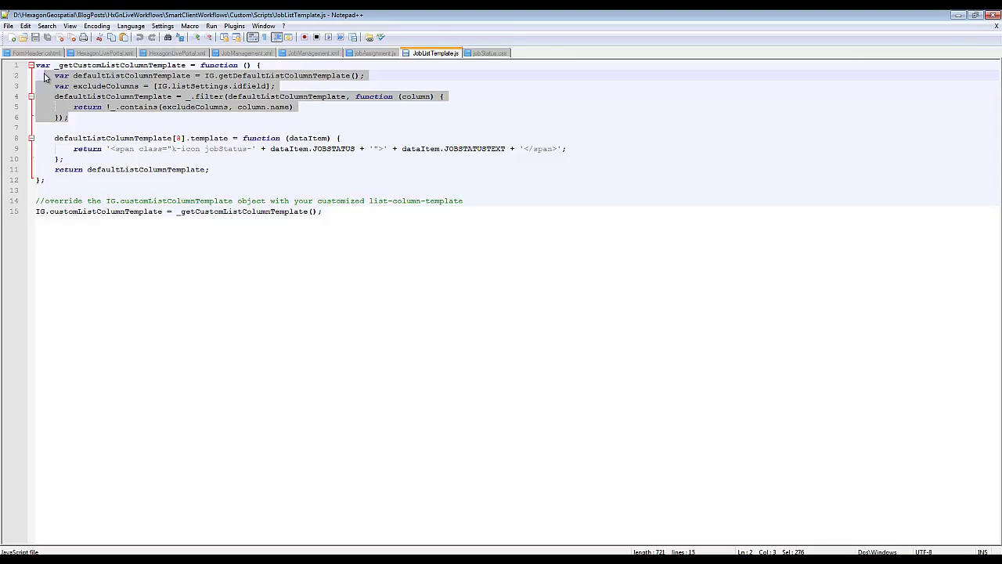
left_click_drag(53, 138, 616, 150)
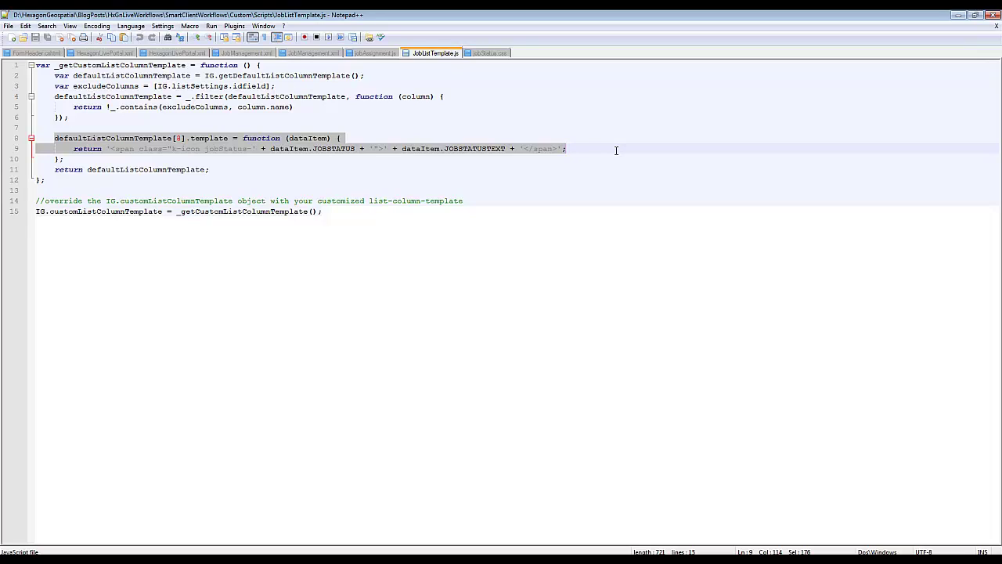
- Highlight the span whose class joins 'jobStatus-' with dataItem.JOBSTATUS, then view jobStatus.css
left_click(159, 169)
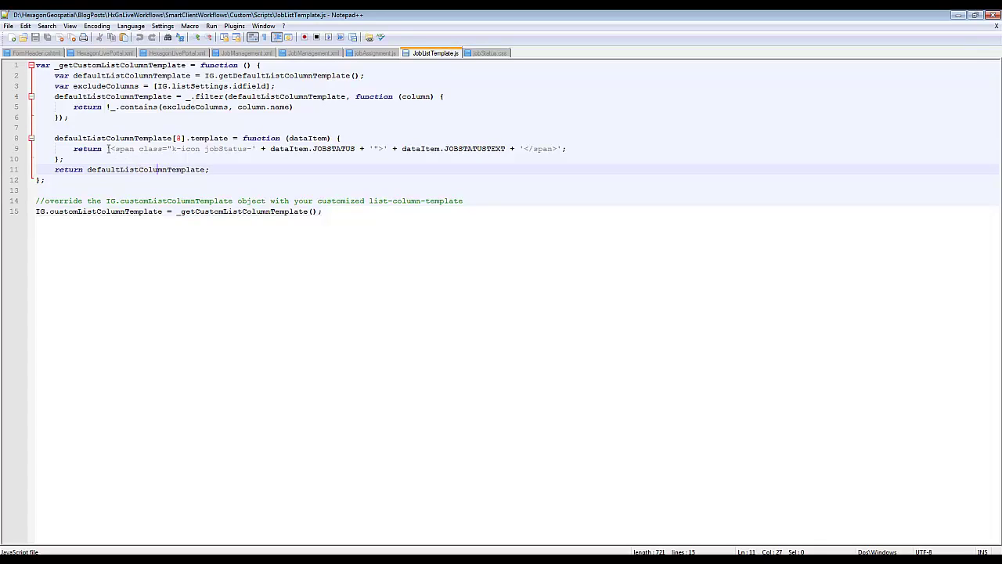
left_click_drag(110, 149, 139, 149)
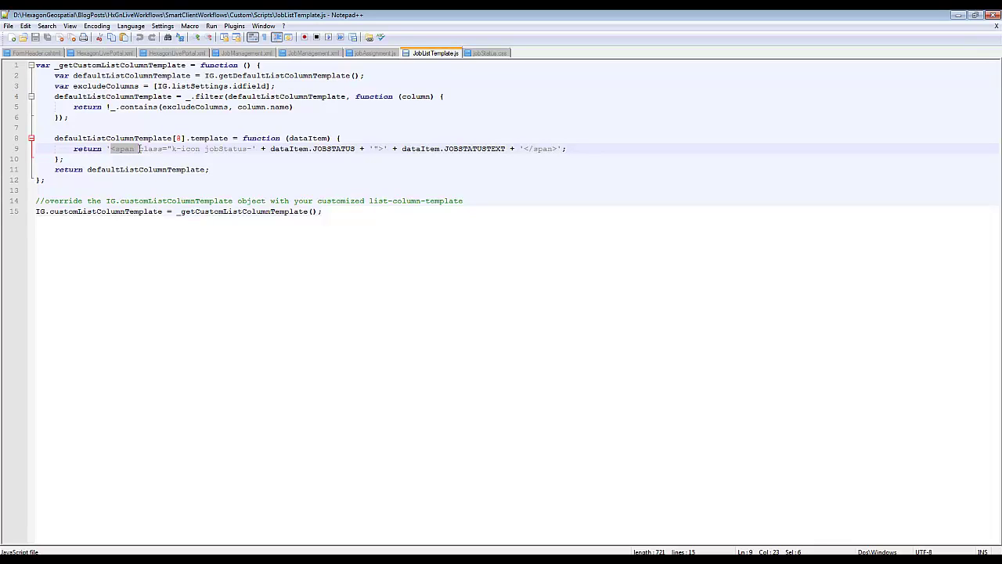
left_click(205, 148)
left_click_drag(205, 149, 249, 154)
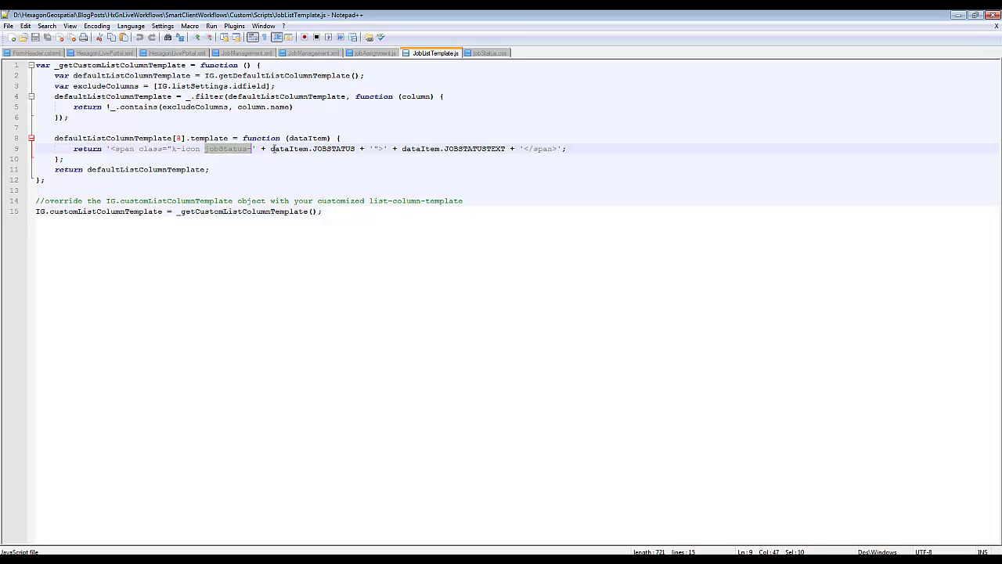
left_click_drag(271, 149, 358, 149)
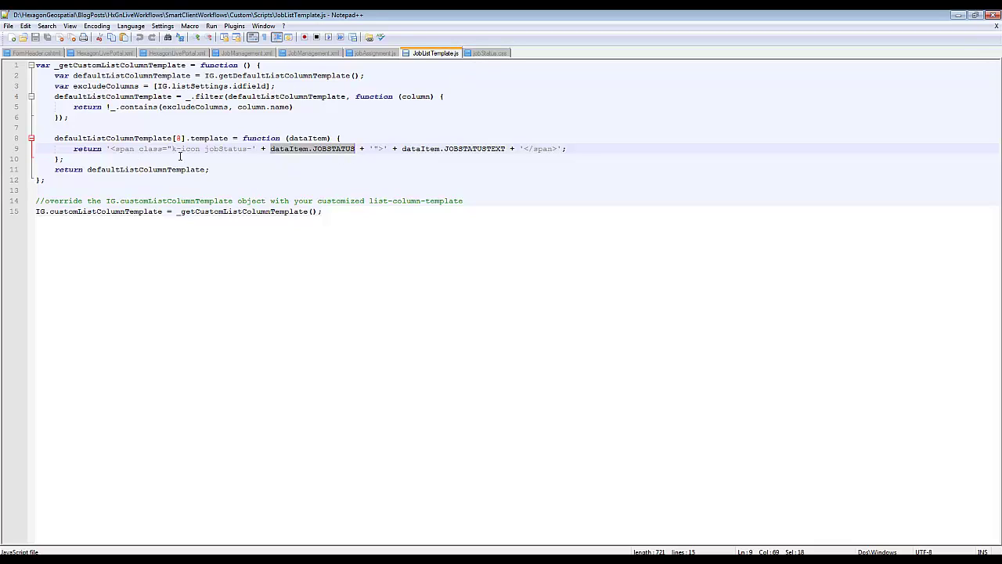
left_click(485, 54)
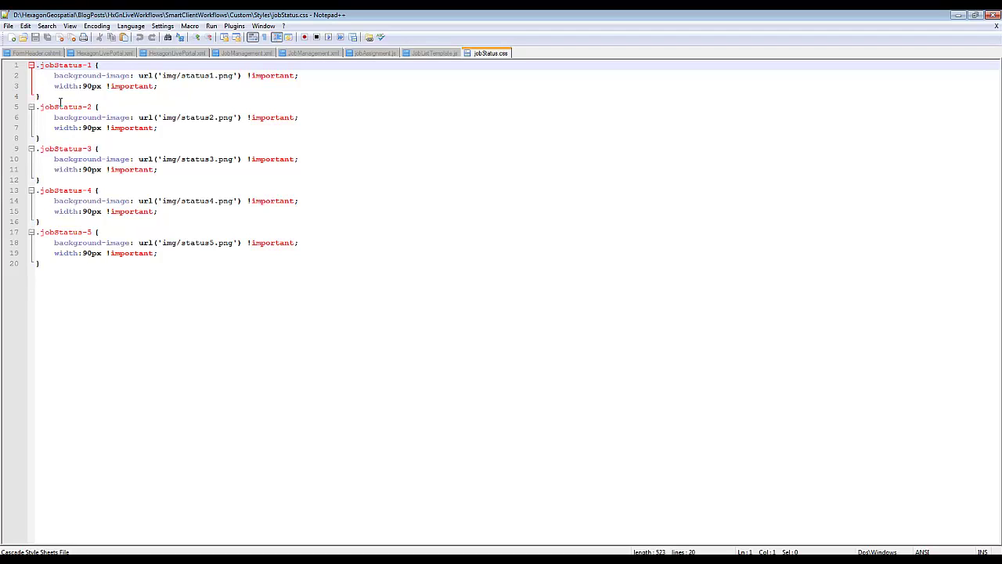
- Select the first status style's rules, then point out JobListTemplate.js's template property and column index 8
left_click_drag(49, 75, 166, 85)
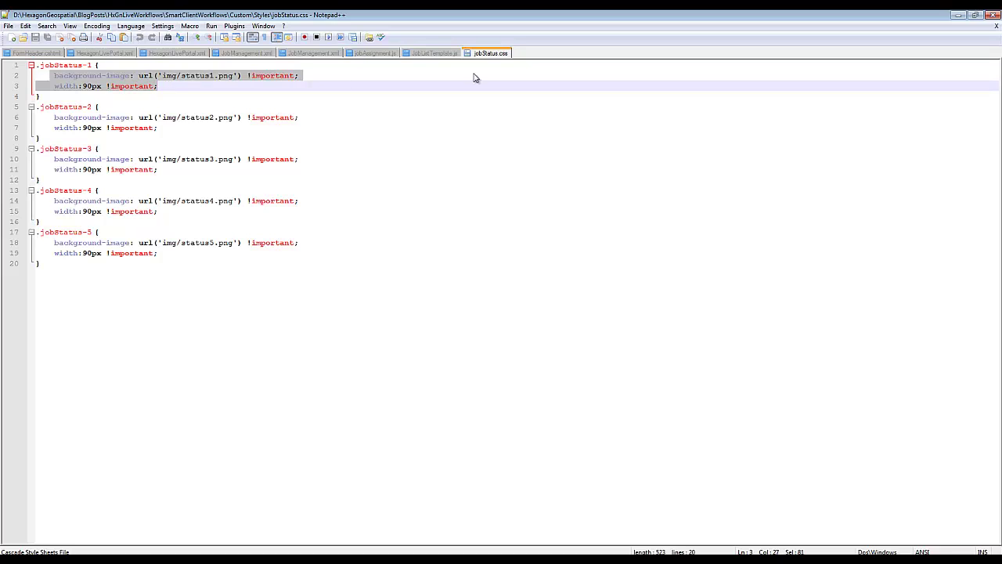
left_click(435, 52)
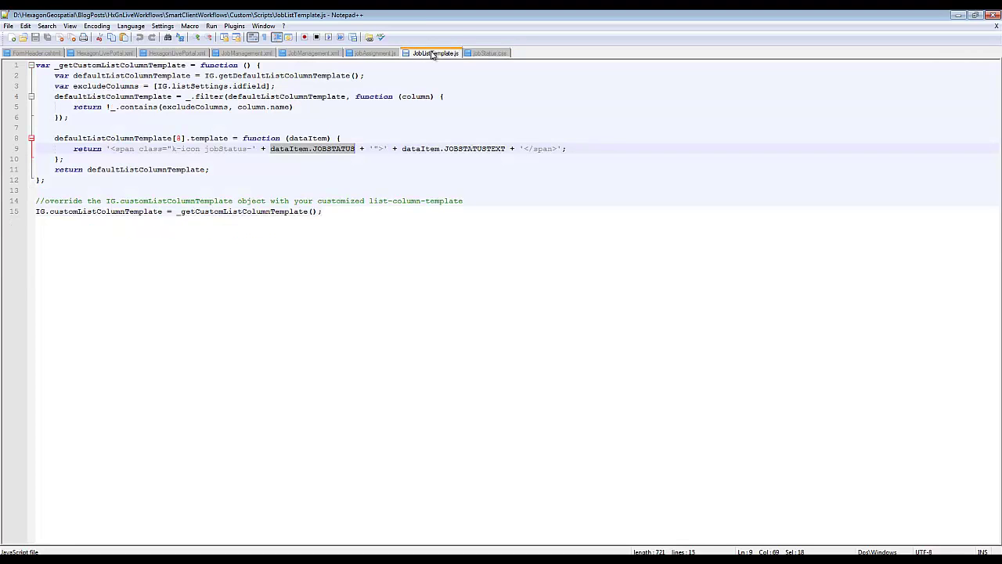
double_click(210, 139)
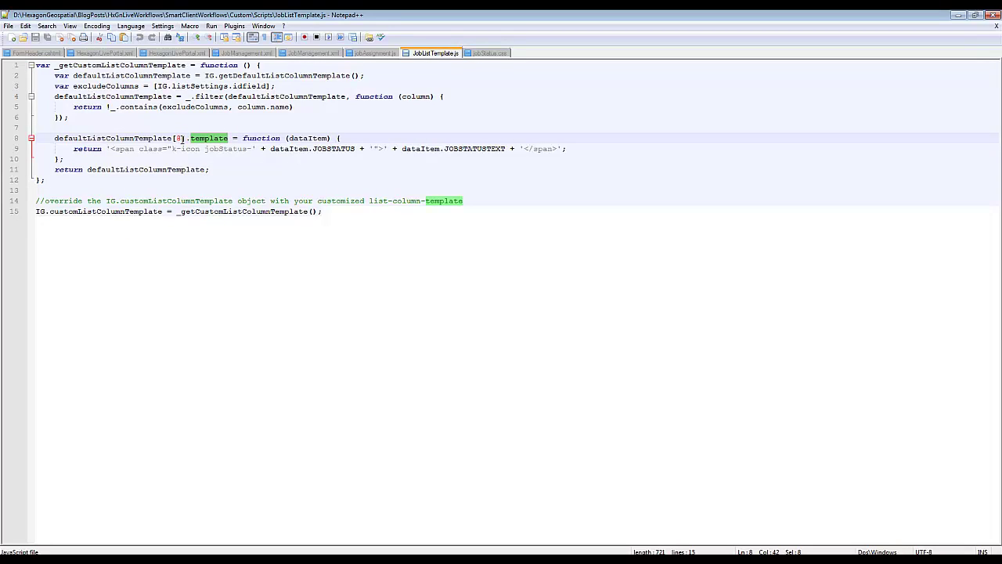
double_click(179, 138)
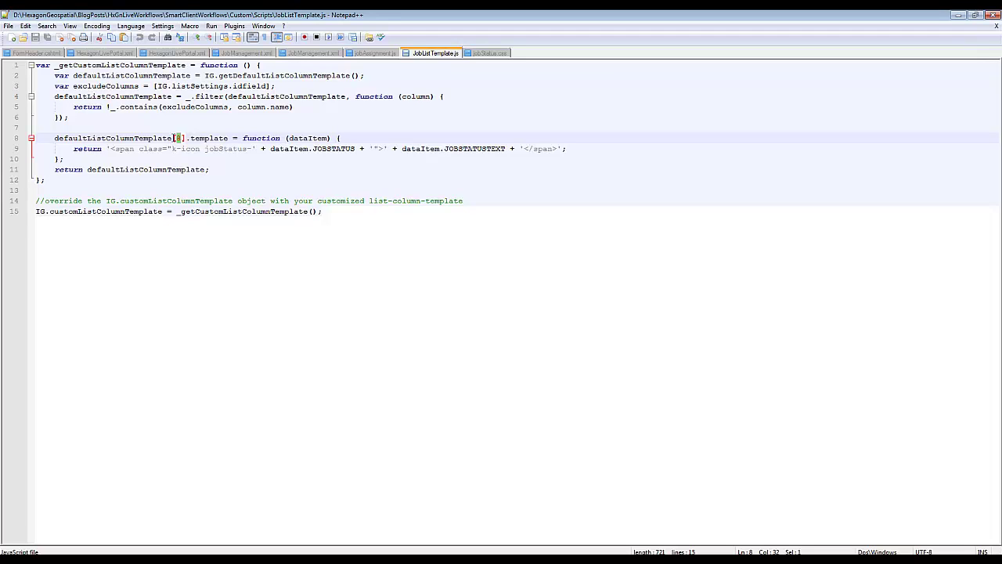
left_click(311, 53)
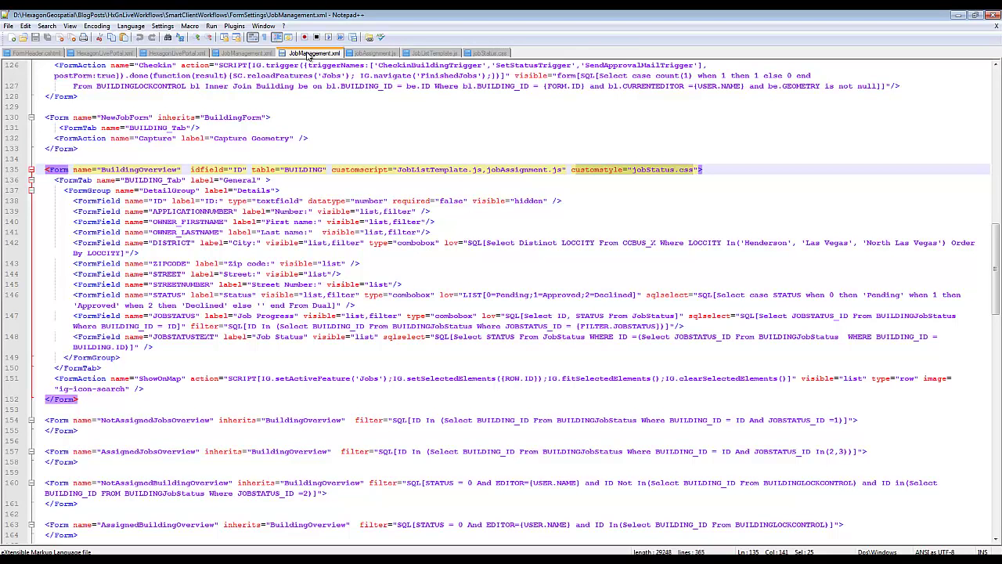
- Highlight BuildingOverview's customscript JobListTemplate reference, then bring GeoMedia Smart Client forward
double_click(339, 170)
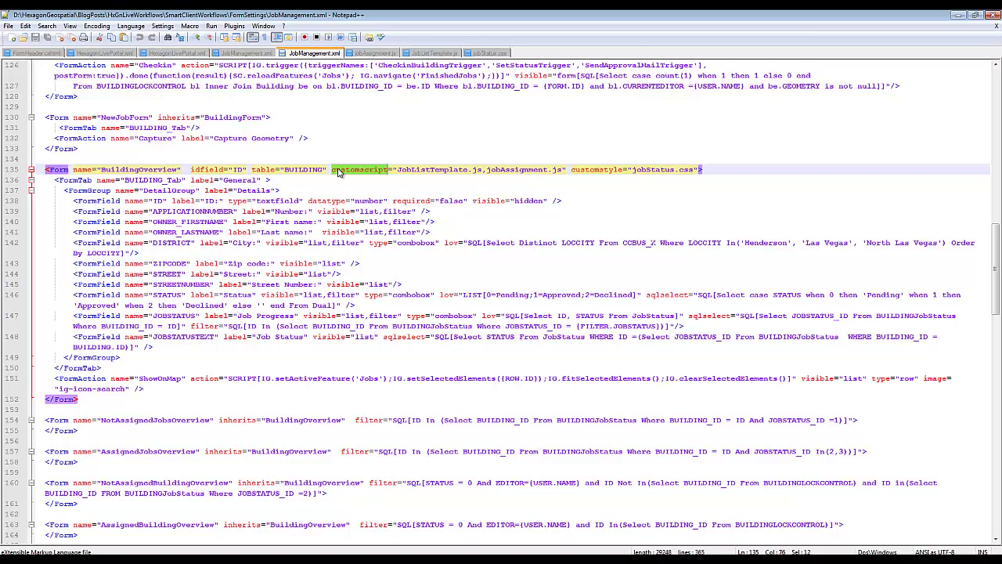
double_click(435, 170)
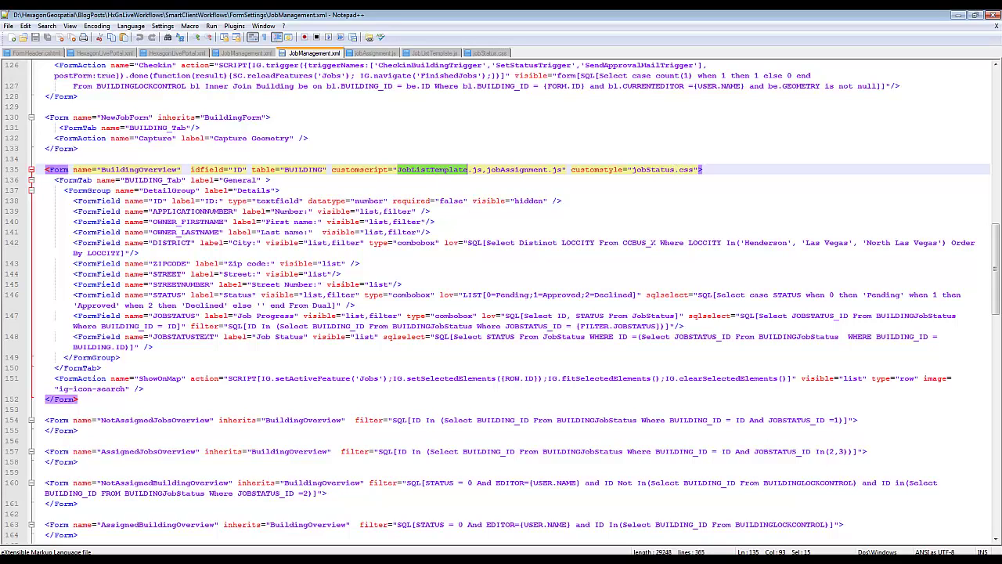
left_click(548, 559)
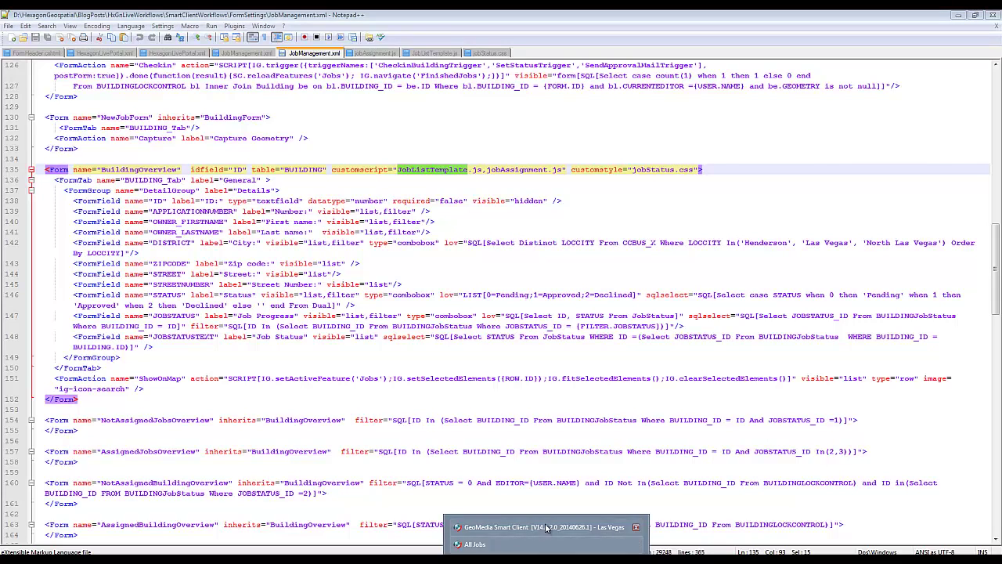
left_click(548, 528)
- Open finished job 177's Details, move the window to reveal its approved building, and note jobAssignment
left_click(549, 559)
left_click(545, 544)
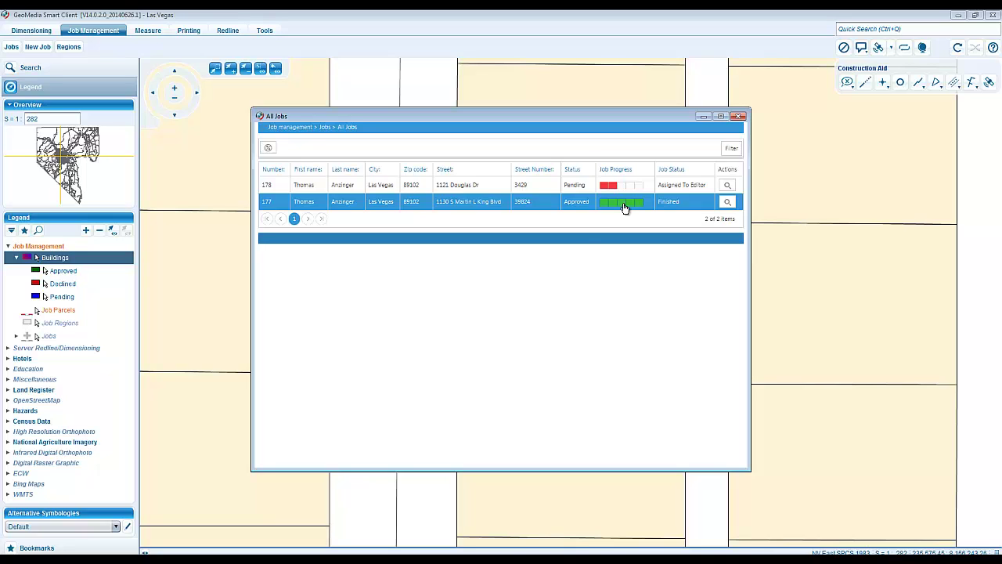
double_click(483, 201)
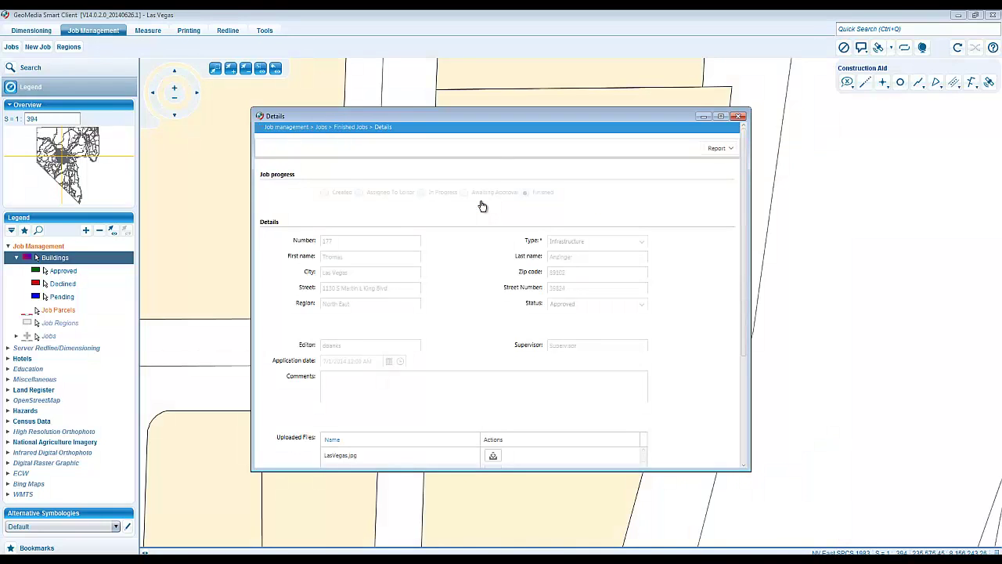
scroll(482, 206, "down", 3)
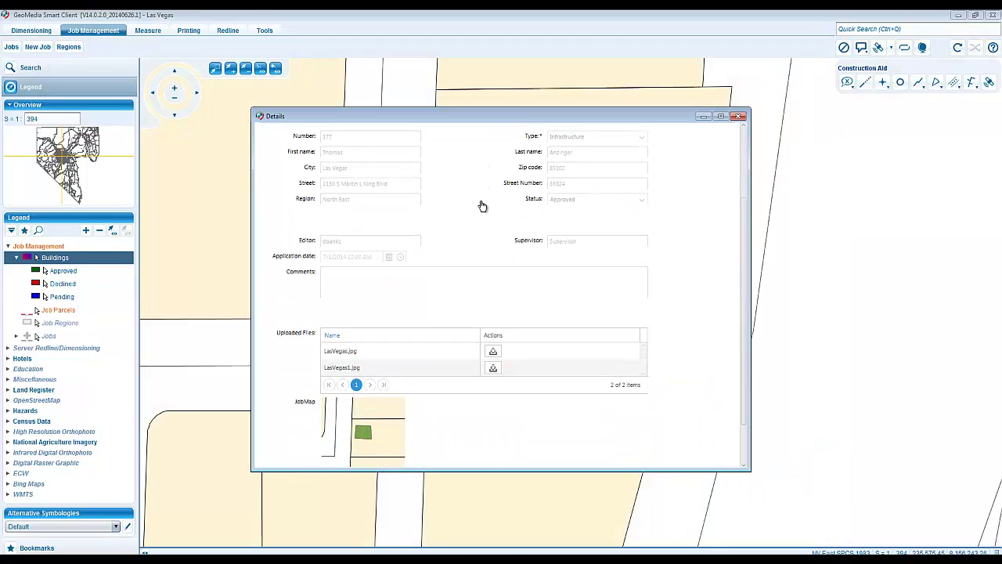
left_click_drag(494, 122, 541, 169)
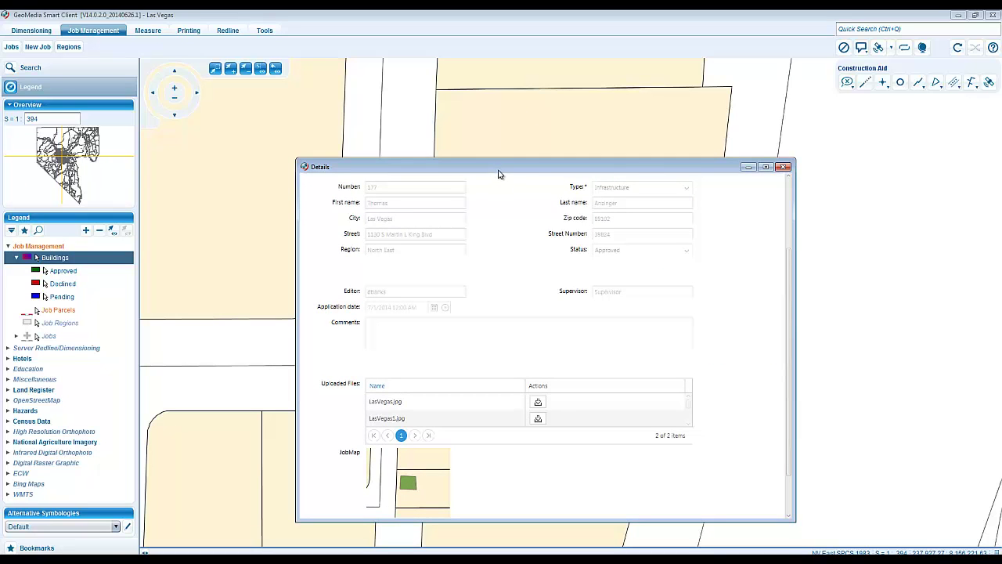
left_click_drag(499, 174, 459, 150)
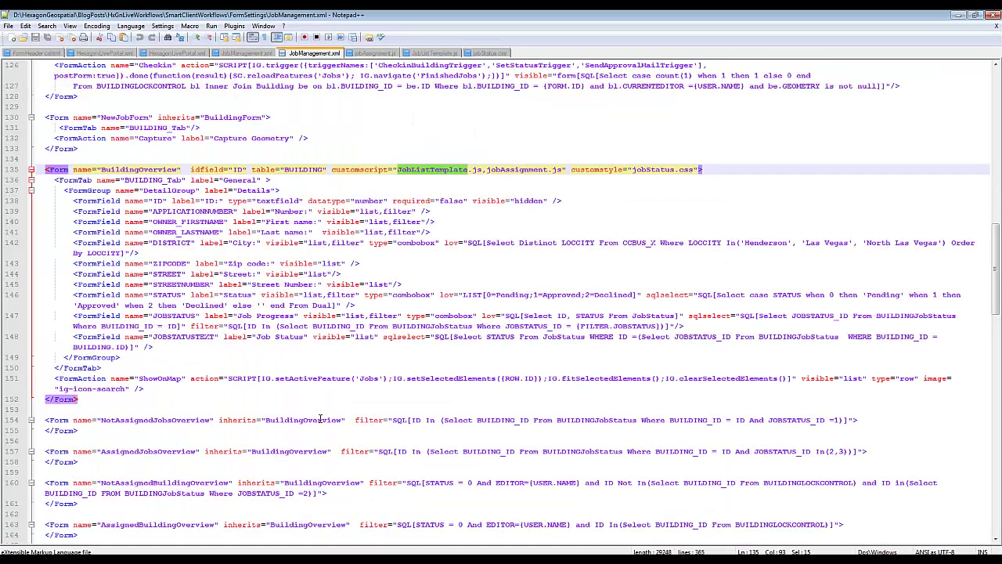
double_click(521, 170)
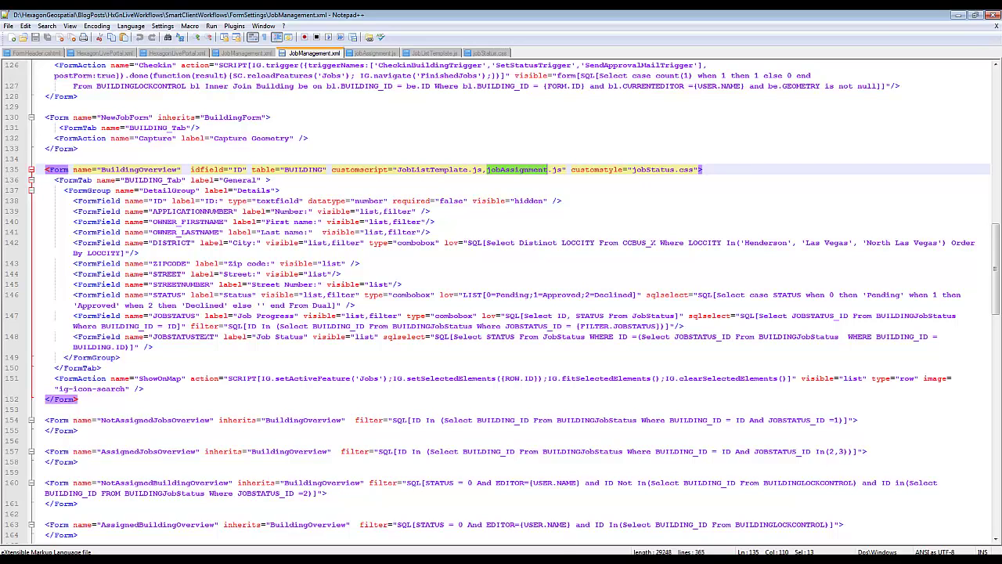
- Go back to the All Jobs list and open editor assignment for the pending job
left_click(547, 530)
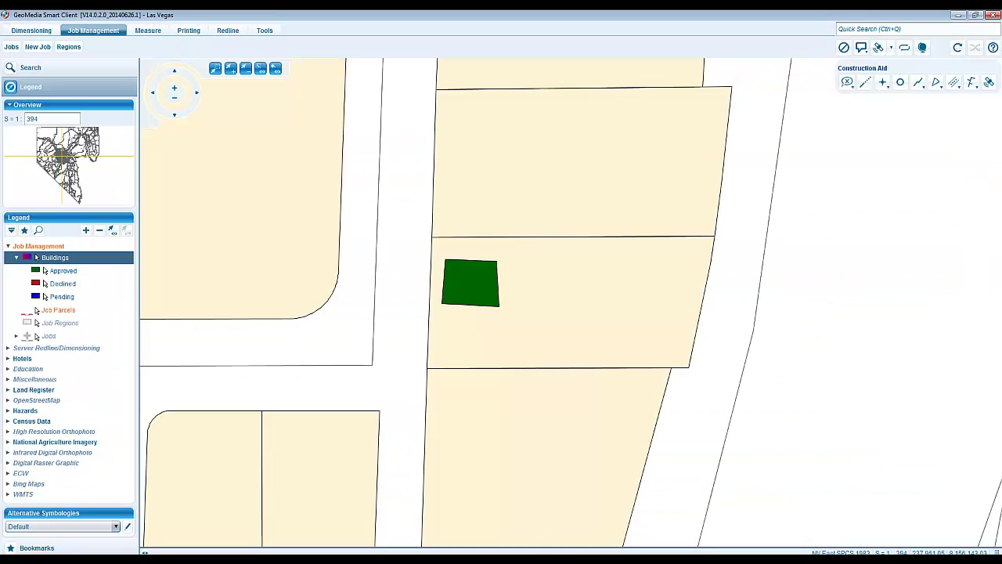
left_click(544, 542)
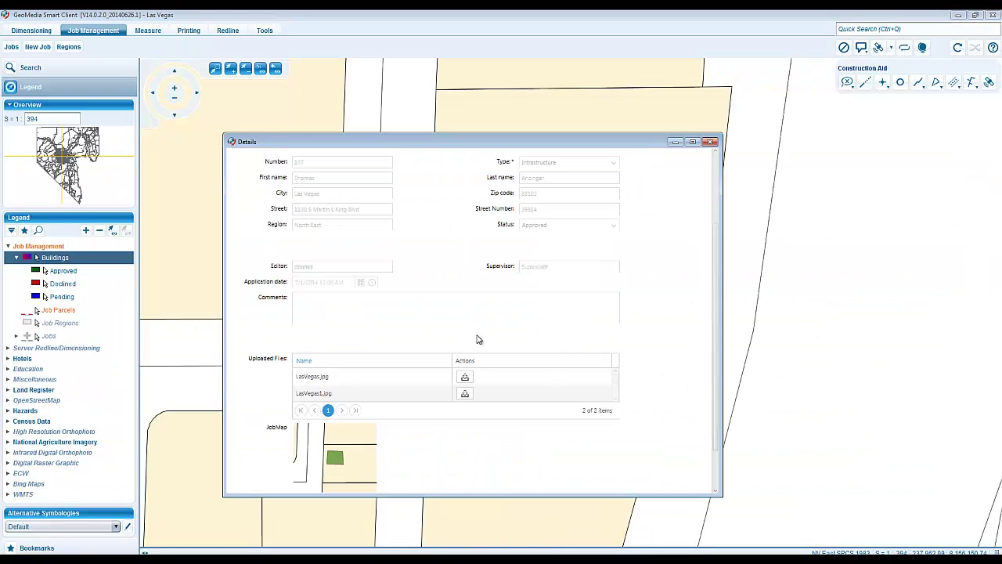
scroll(316, 331, "up", 1)
scroll(316, 331, "up", 3)
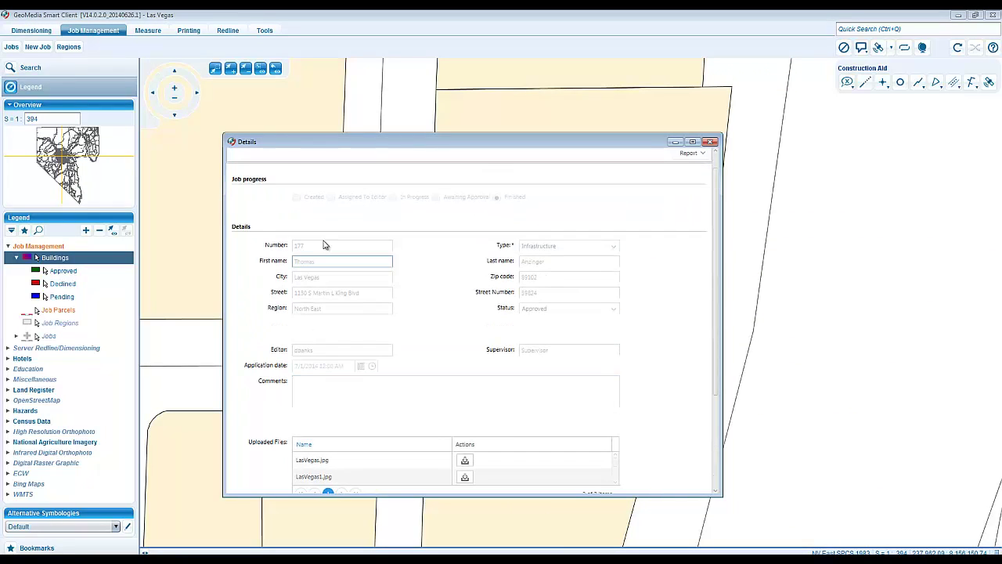
scroll(307, 235, "up", 1)
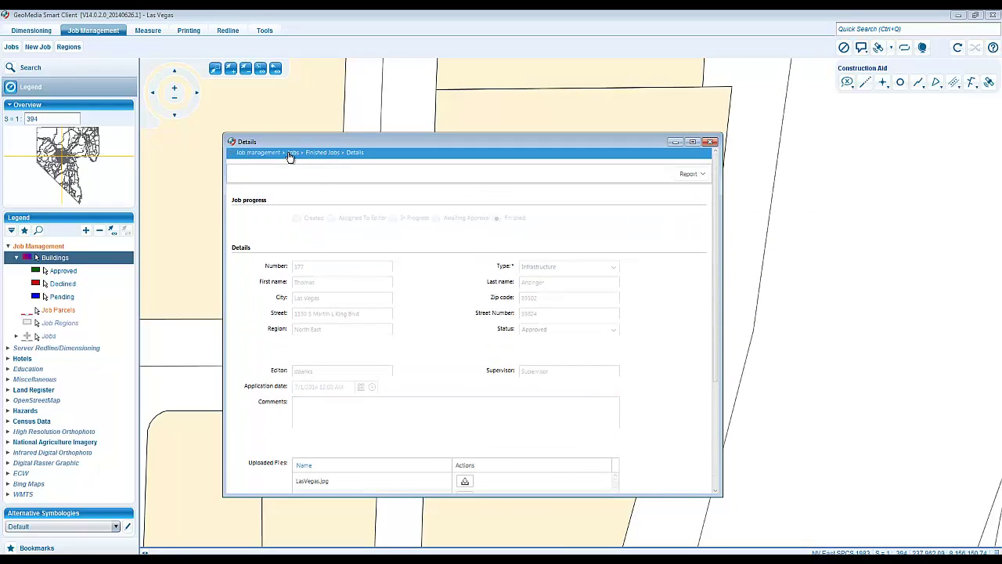
left_click(292, 153)
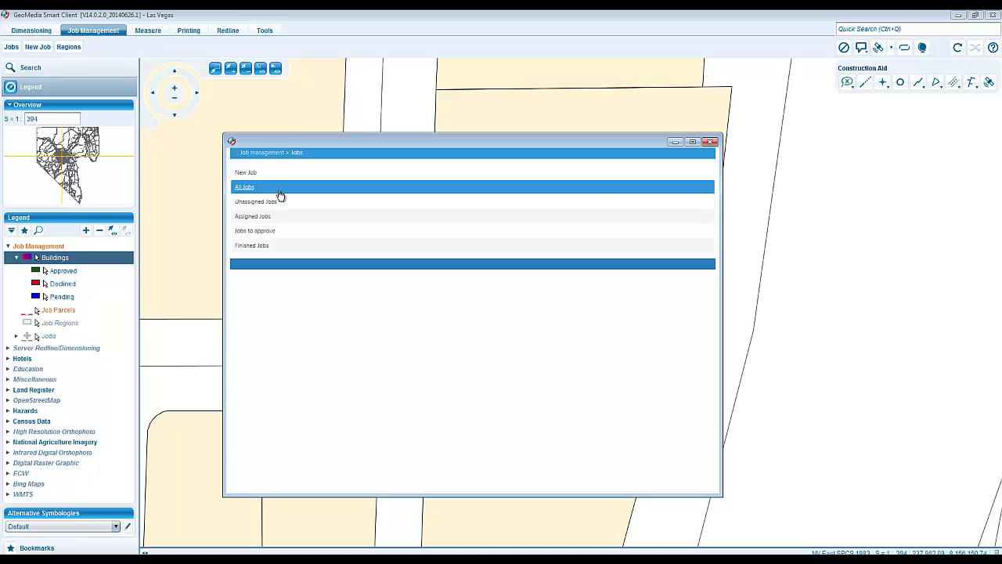
left_click(280, 188)
left_click(287, 211)
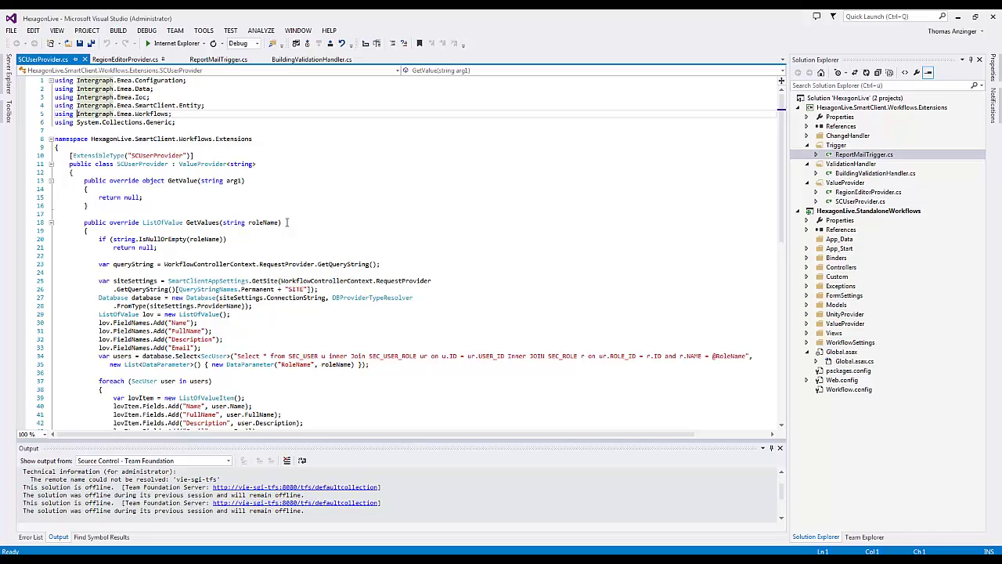
- Open RegionEditorProvider.cs from the Solution Explorer in Visual Studio
scroll(286, 222, "down", 1)
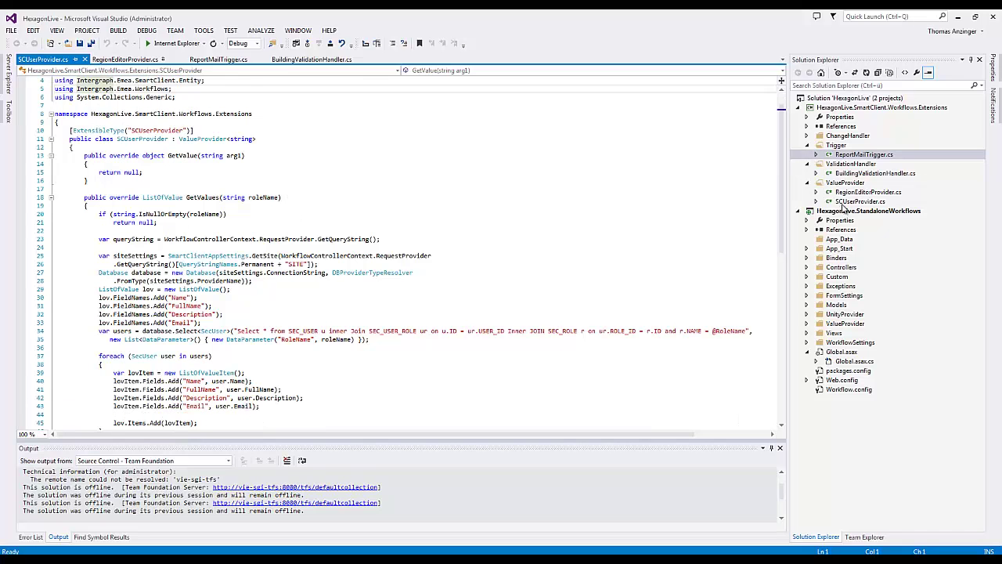
left_click(850, 195)
double_click(850, 196)
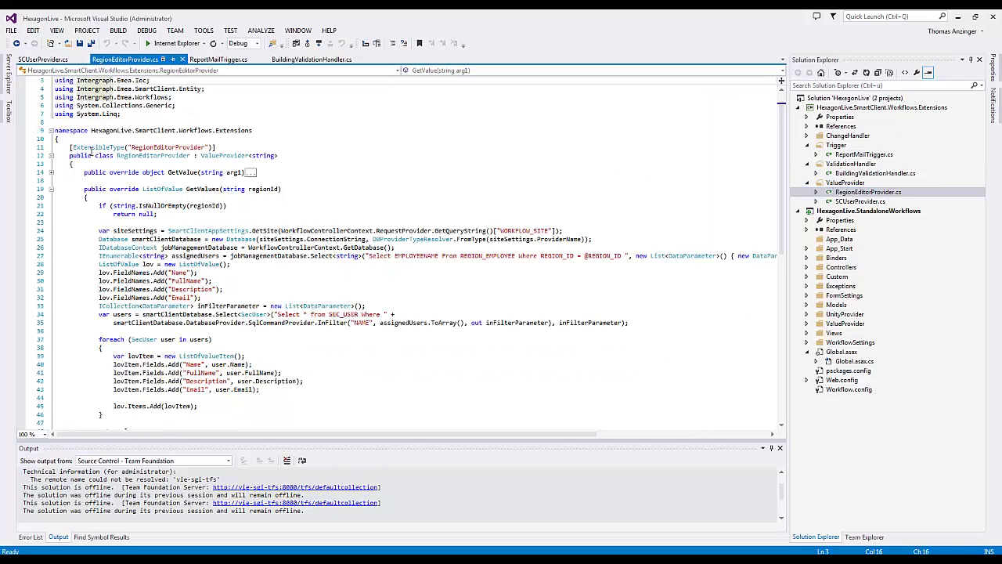
- Inspect the RegionEditorProvider class and regionId usage, then minimize Visual Studio to show GeoMedia's Assign Editor form
double_click(170, 156)
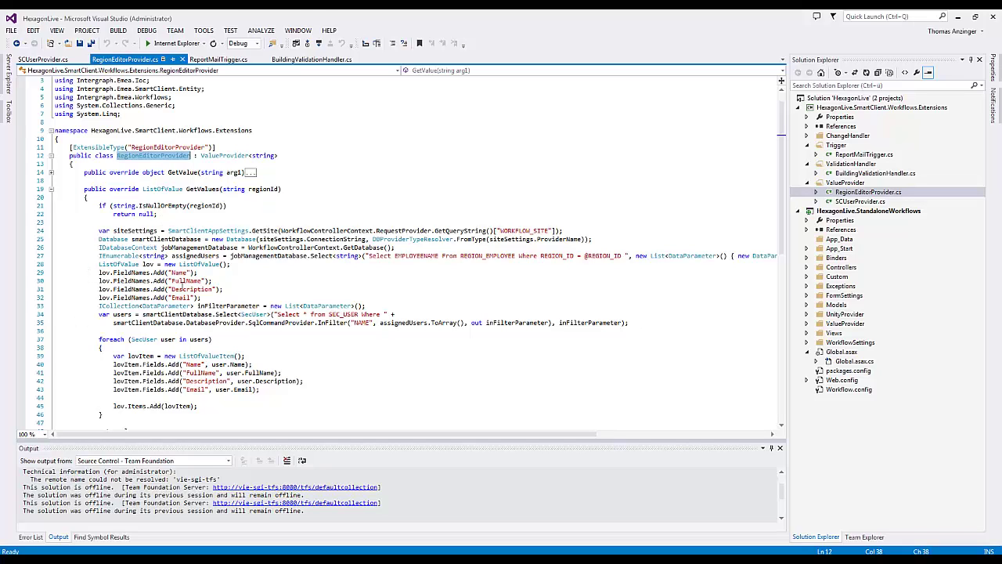
left_click(271, 189)
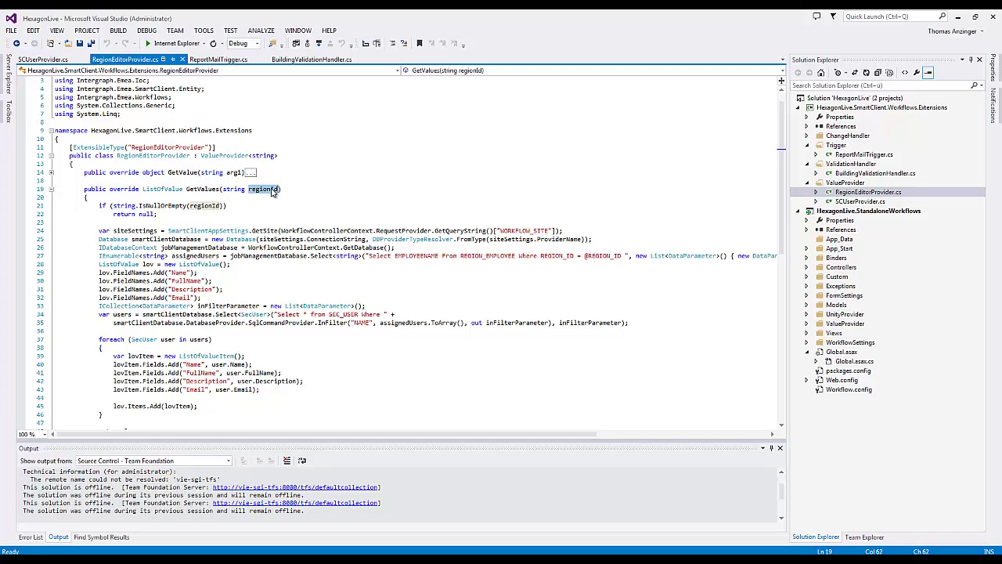
scroll(252, 292, "down", 1)
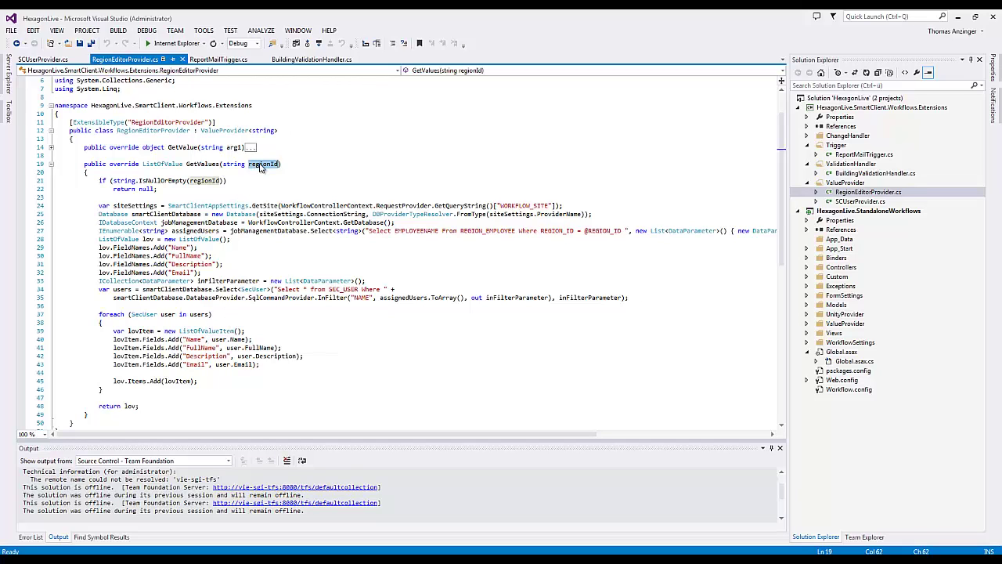
left_click(956, 22)
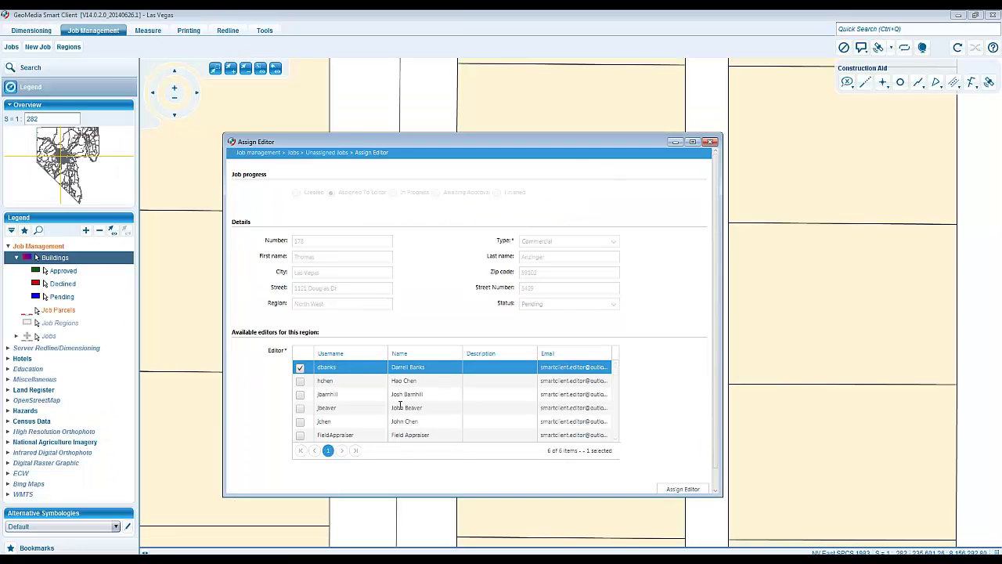